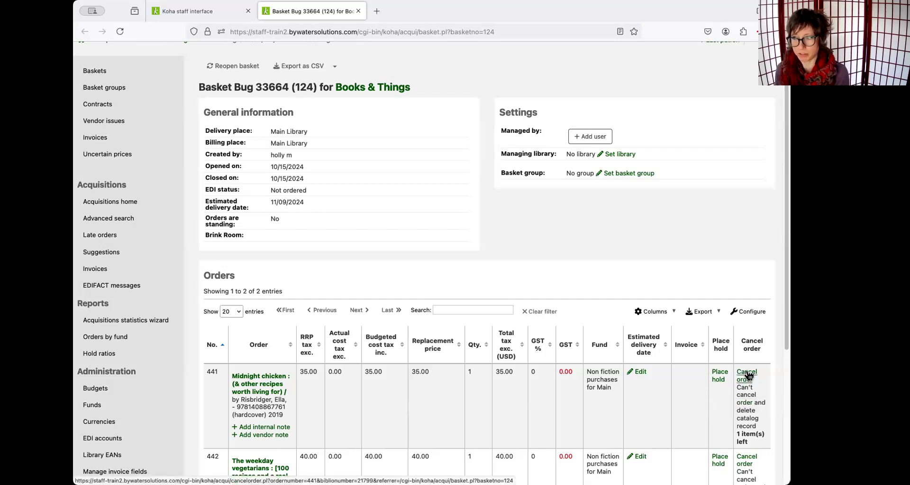
Step: Cancel the order for Midnight chicken with no reason provided and return to the Bug 33664 basket
click(748, 375)
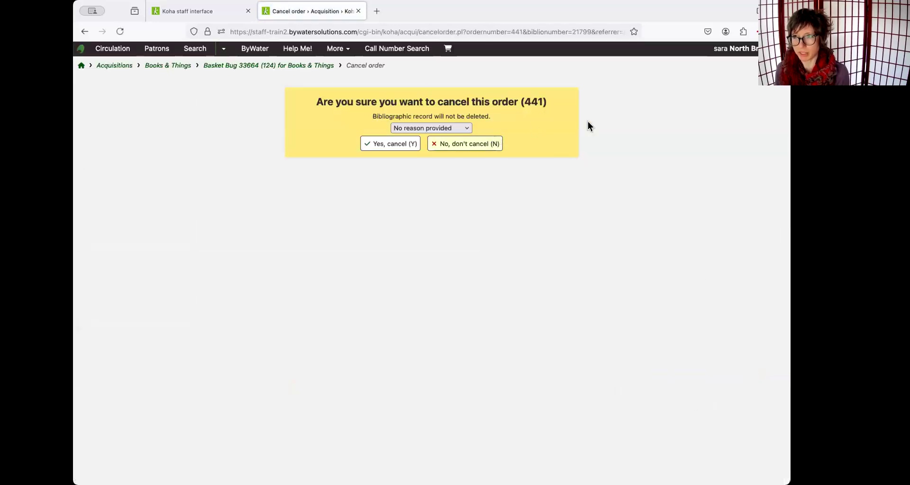
click(454, 127)
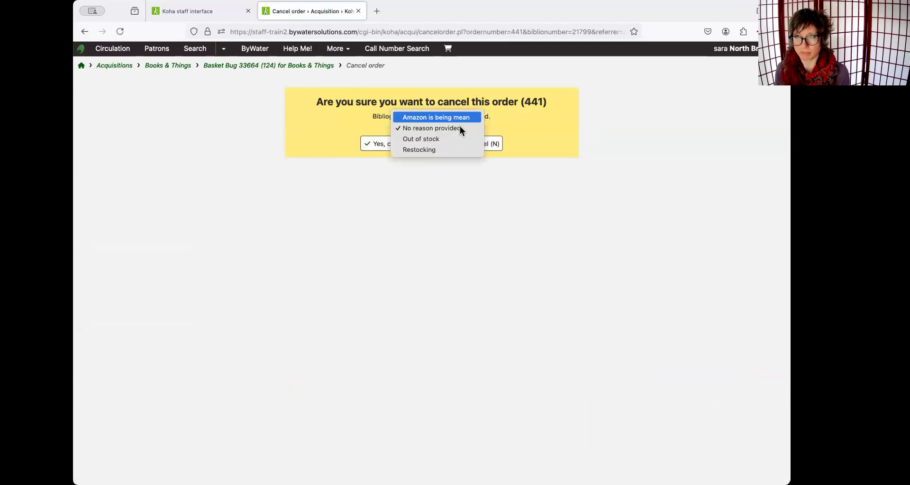
click(606, 115)
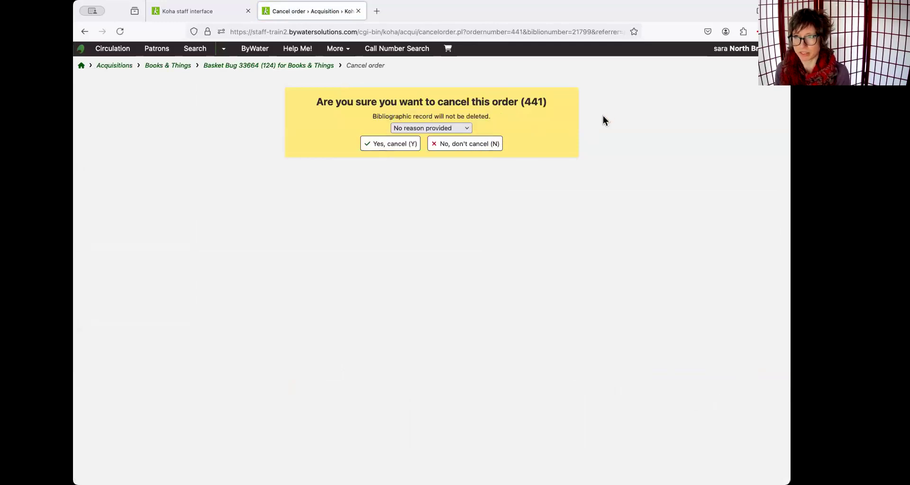
click(388, 144)
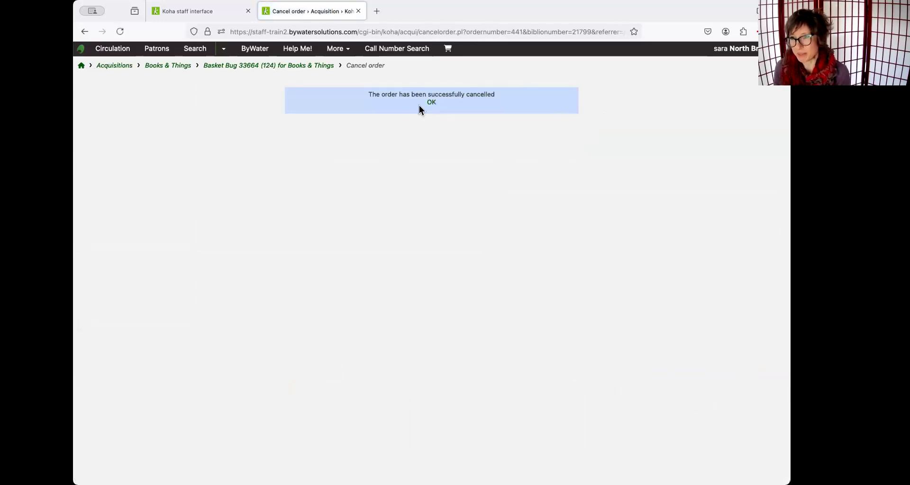
click(312, 67)
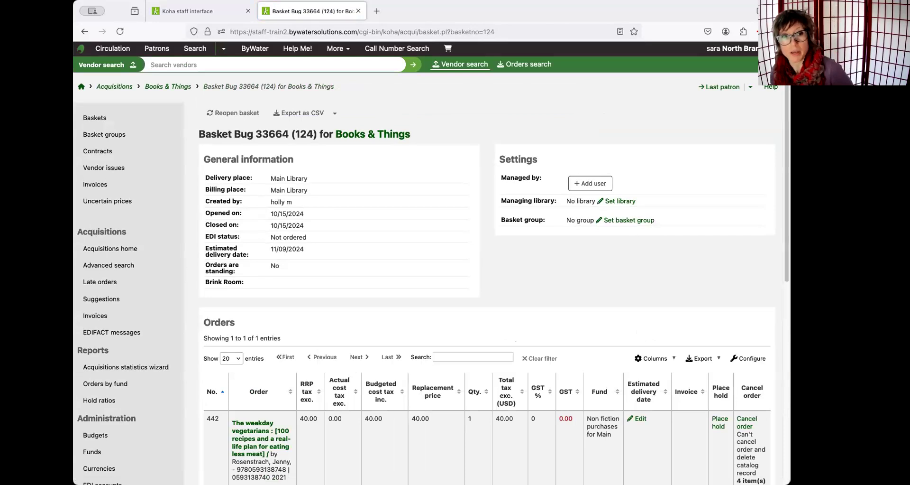
scroll(709, 348, down, 3)
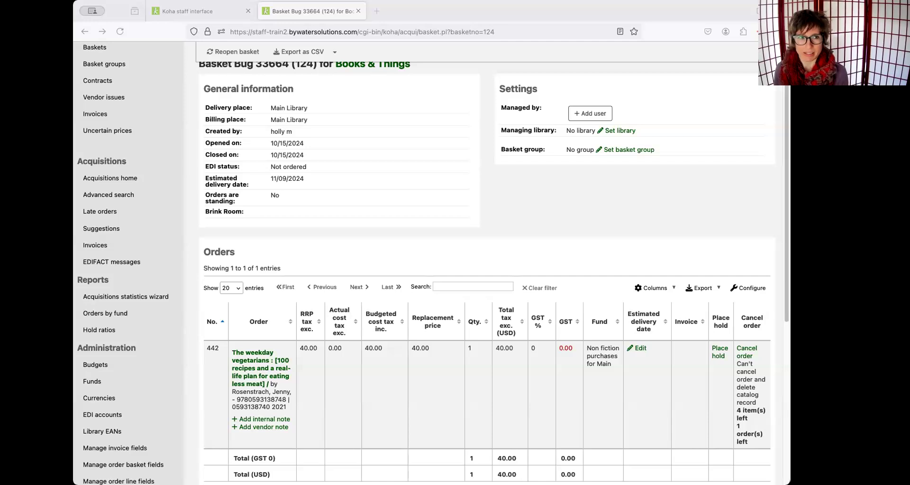
Step: Switch to the Bug 34708 basket and open the We ride upon sticks order line for modification
drag(368, 18, 368, 18)
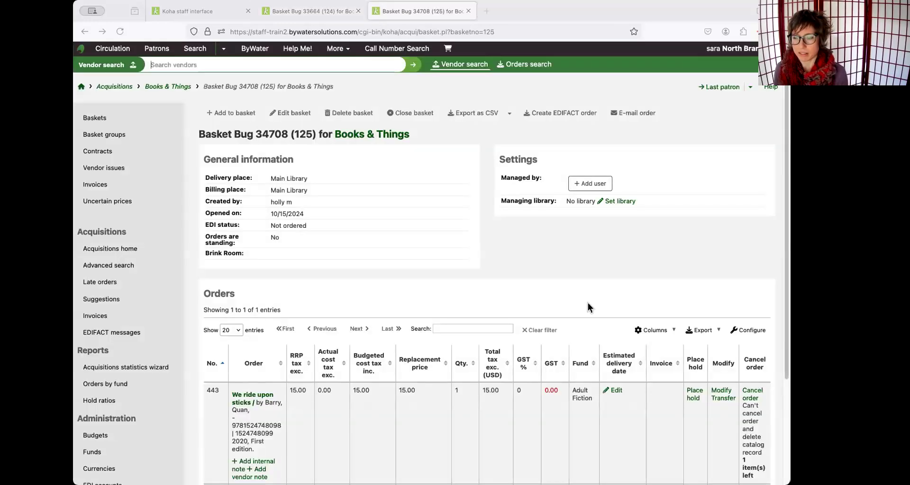
scroll(544, 231, down, 2)
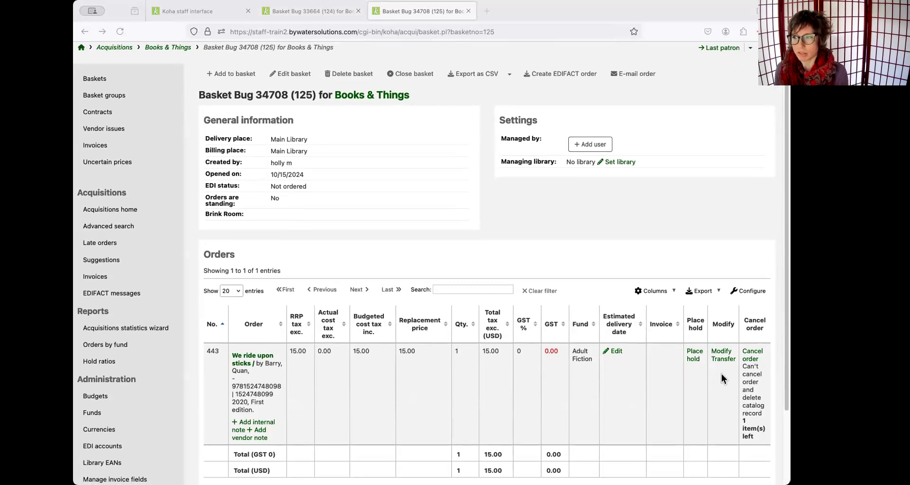
click(721, 351)
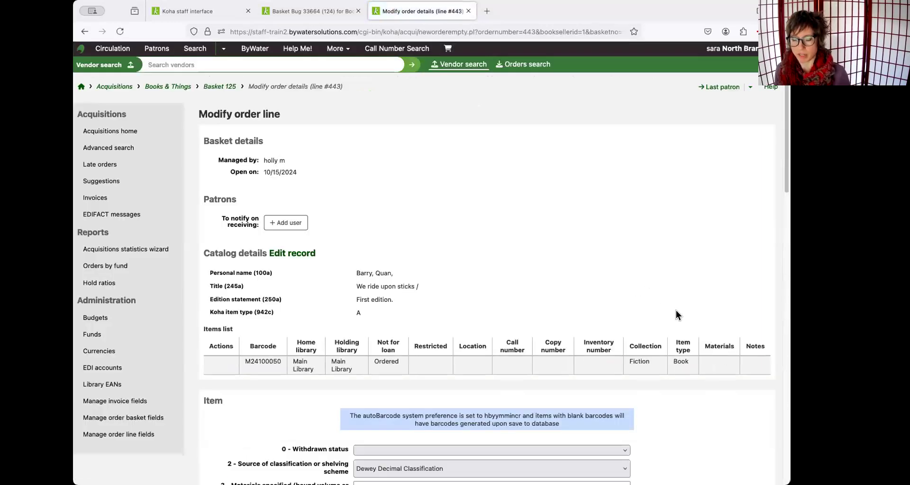
Step: Examine the order line's item fields and the quantity in its accounting details
scroll(687, 308, down, 6)
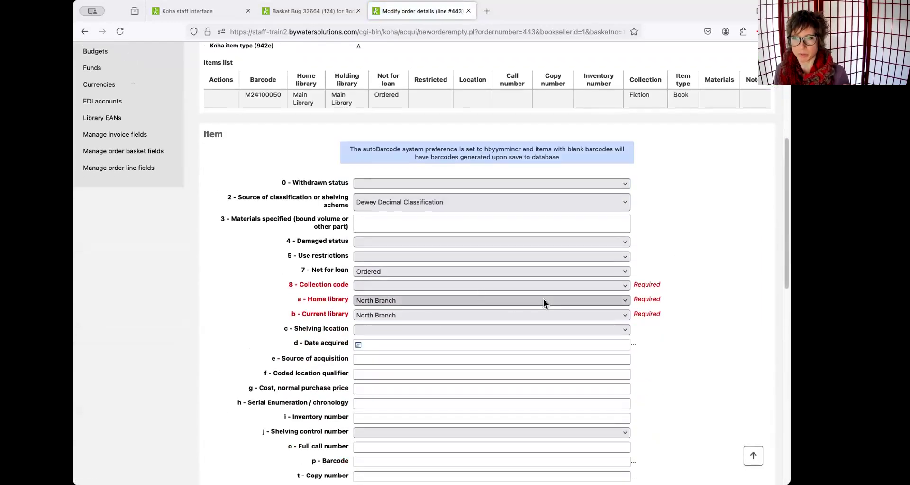
scroll(544, 302, down, 3)
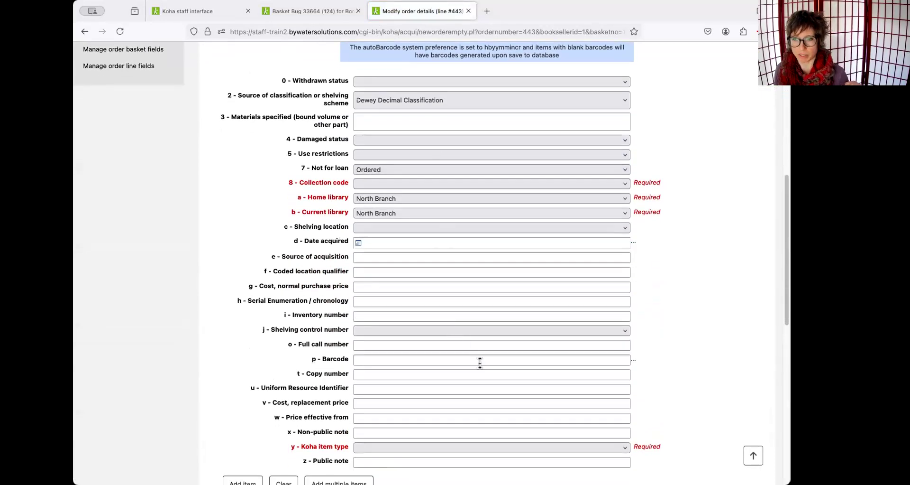
scroll(480, 363, down, 2)
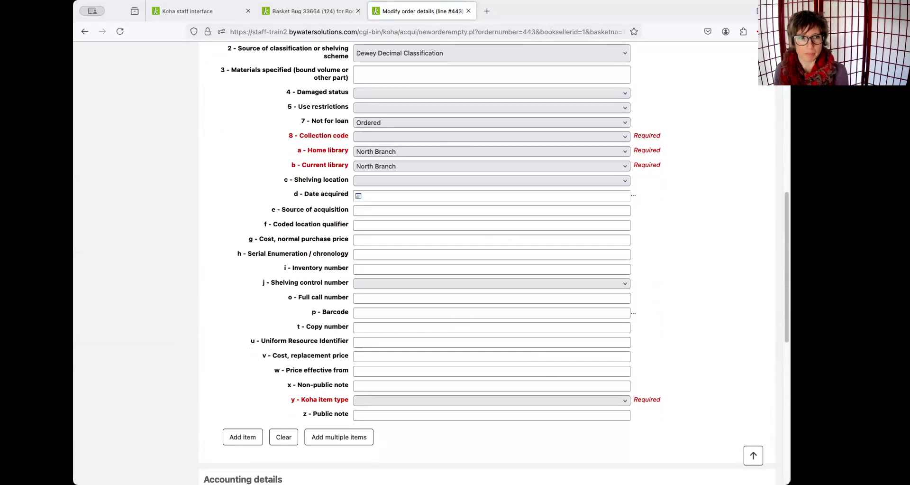
scroll(429, 250, down, 2)
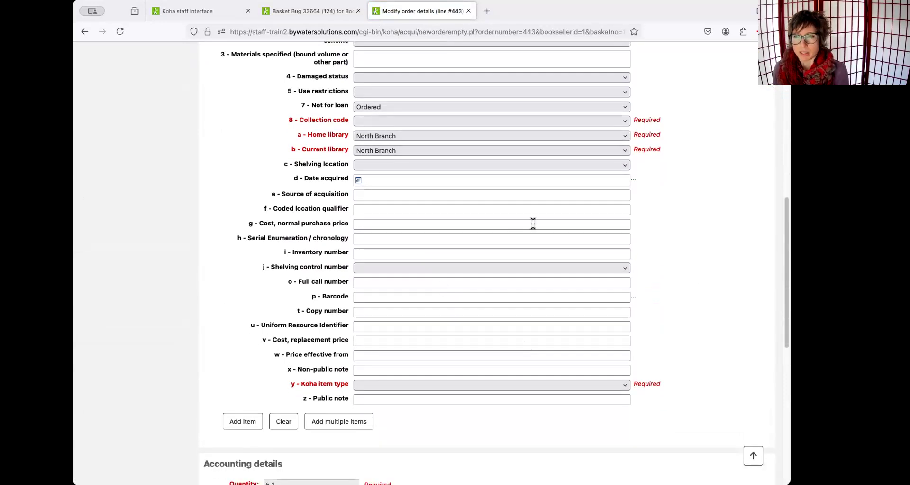
scroll(486, 345, down, 3)
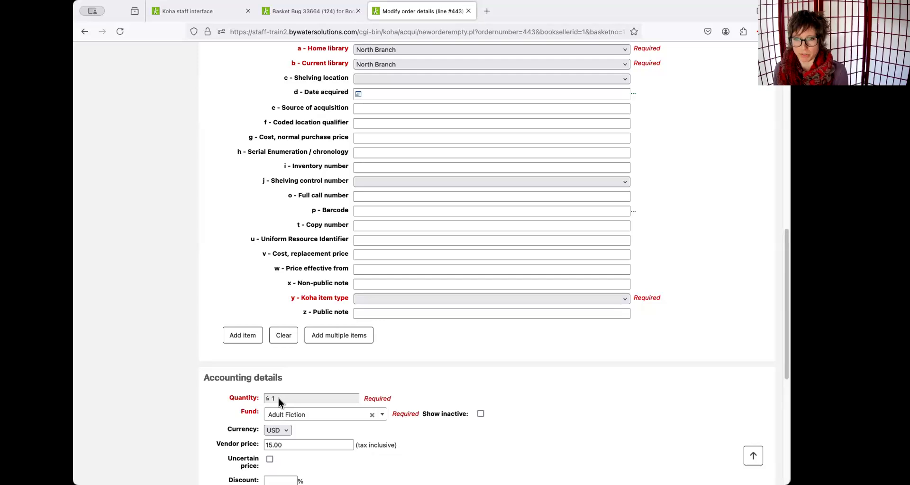
scroll(651, 342, up, 5)
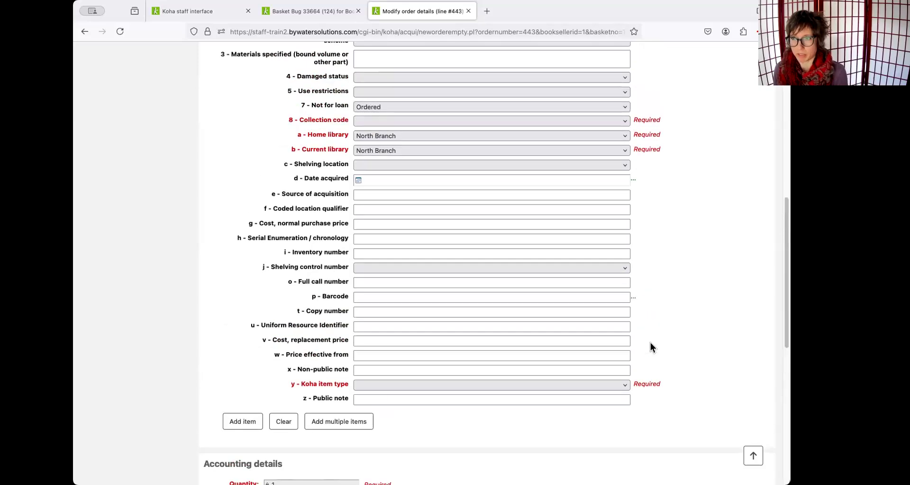
scroll(650, 340, down, 4)
scroll(649, 343, down, 5)
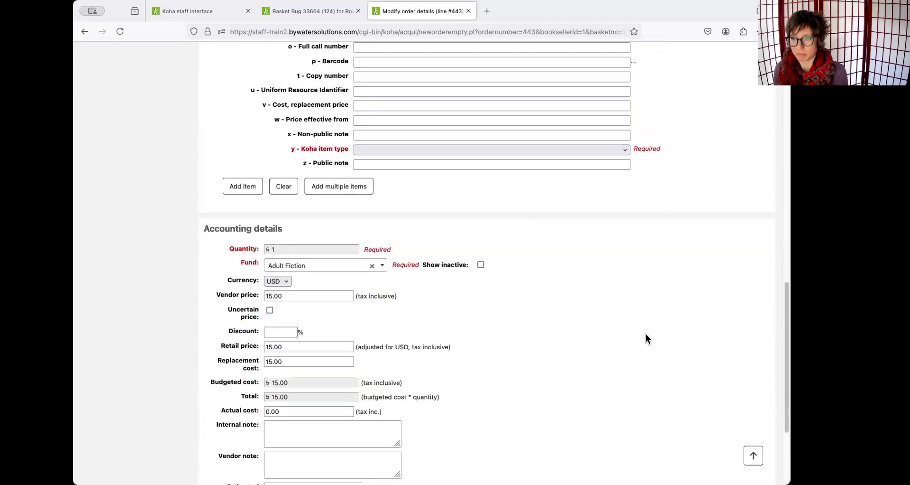
Step: Try to add an item to the order line, and set its required Koha item type to Book
click(248, 189)
key(Return)
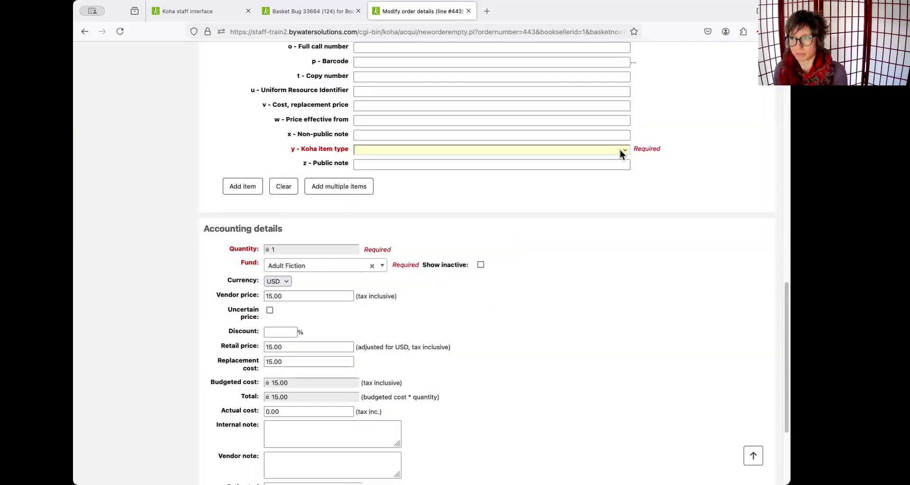
click(620, 150)
click(445, 170)
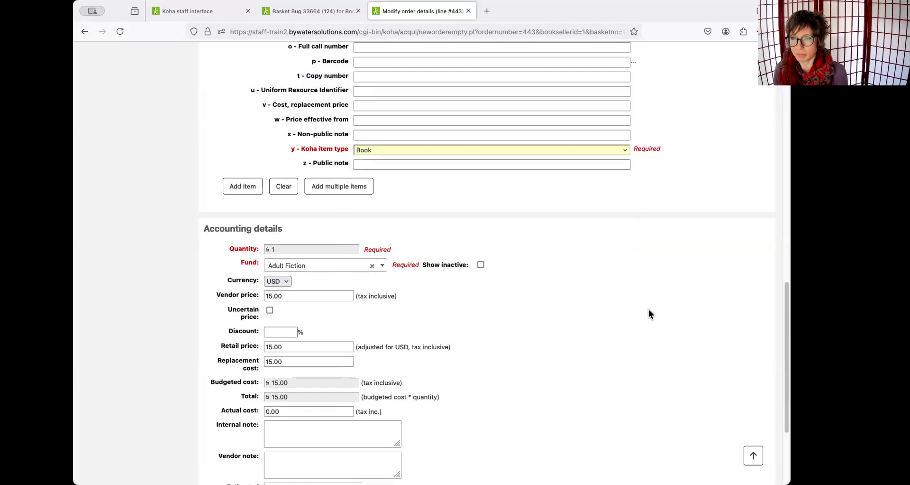
Step: Try to add the Book item with its collection code left blank
scroll(711, 331, up, 5)
scroll(774, 338, up, 5)
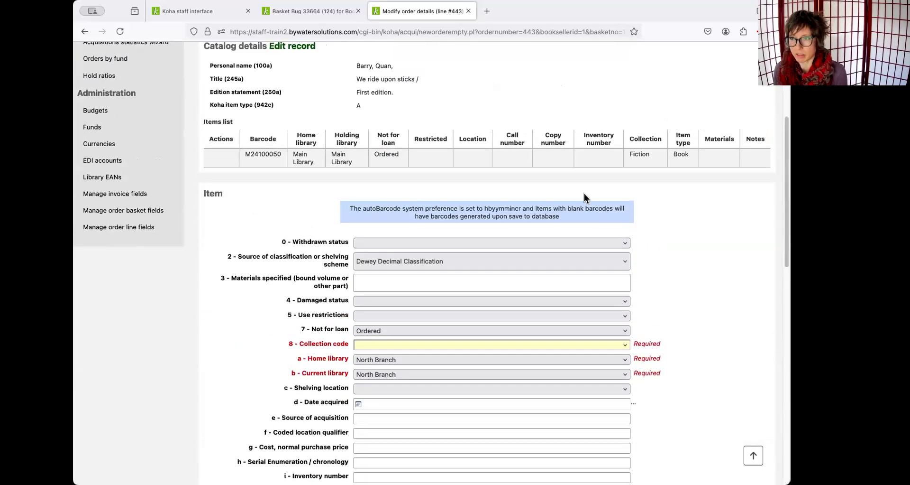
scroll(721, 302, down, 9)
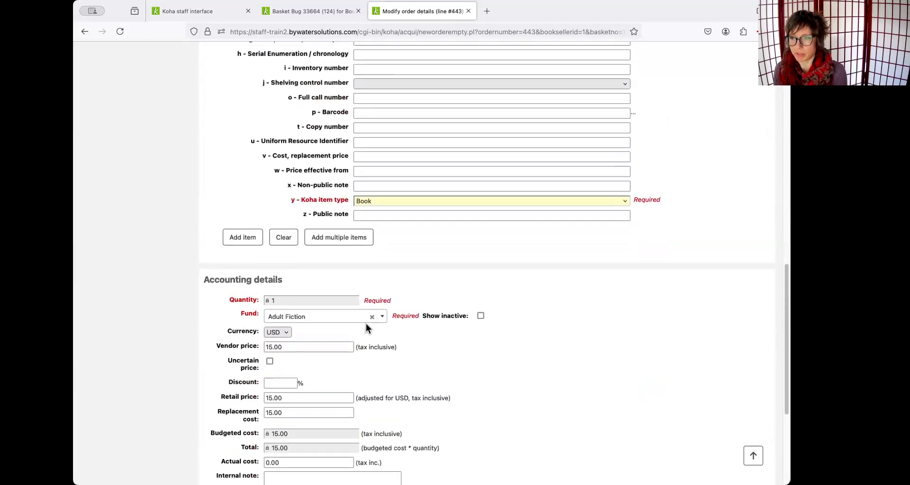
click(244, 232)
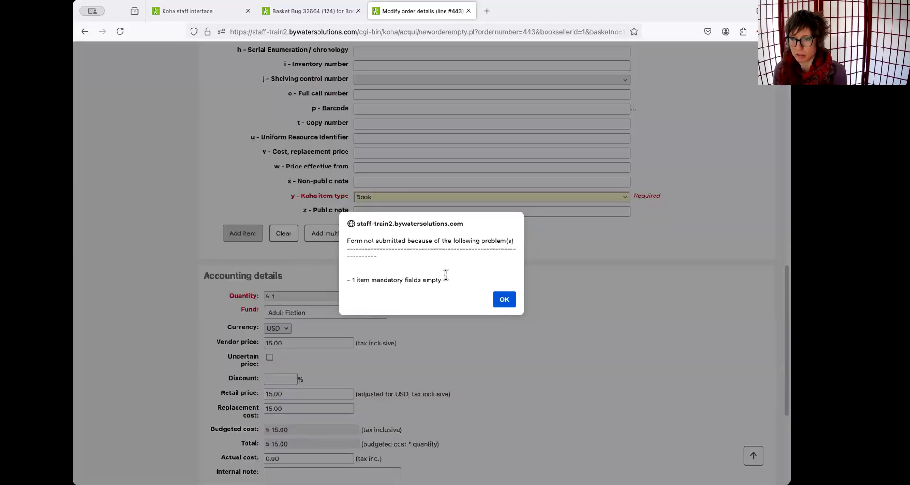
click(504, 299)
Step: Set the item's collection code to Fiction and add the North Branch item to the order line
scroll(656, 286, up, 5)
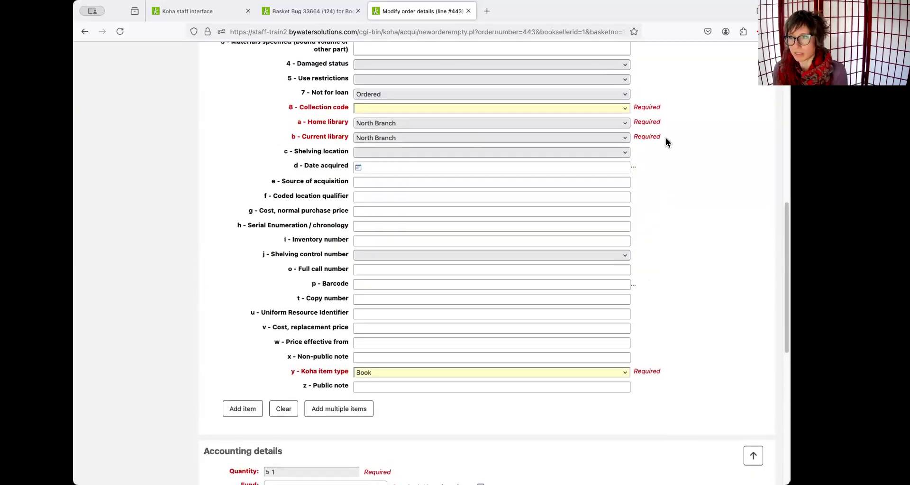
click(614, 137)
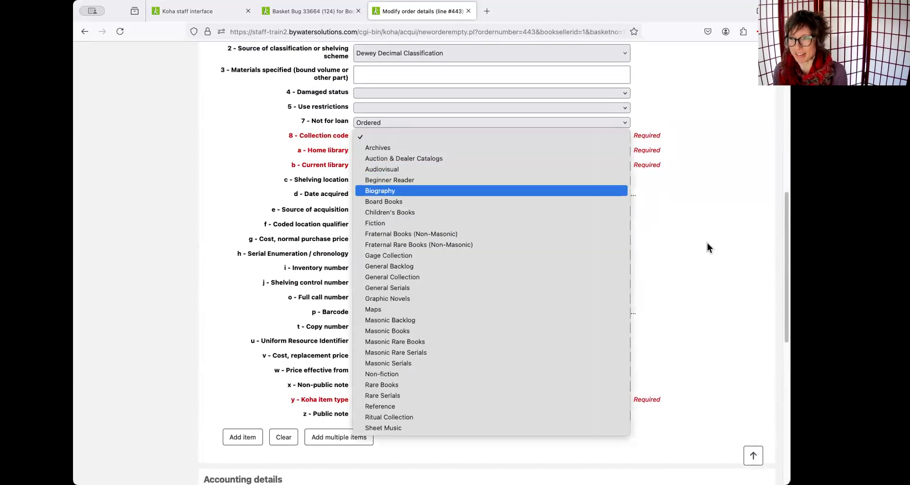
scroll(709, 245, up, 5)
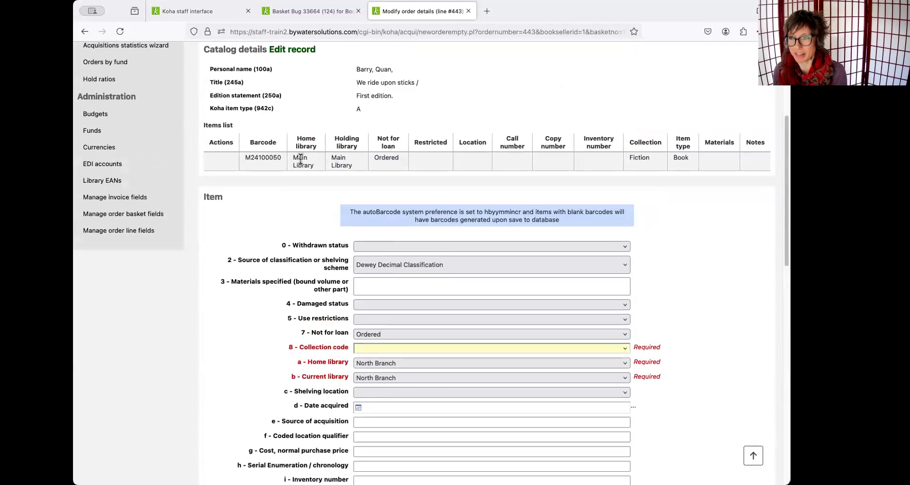
click(625, 349)
click(513, 137)
scroll(736, 367, down, 8)
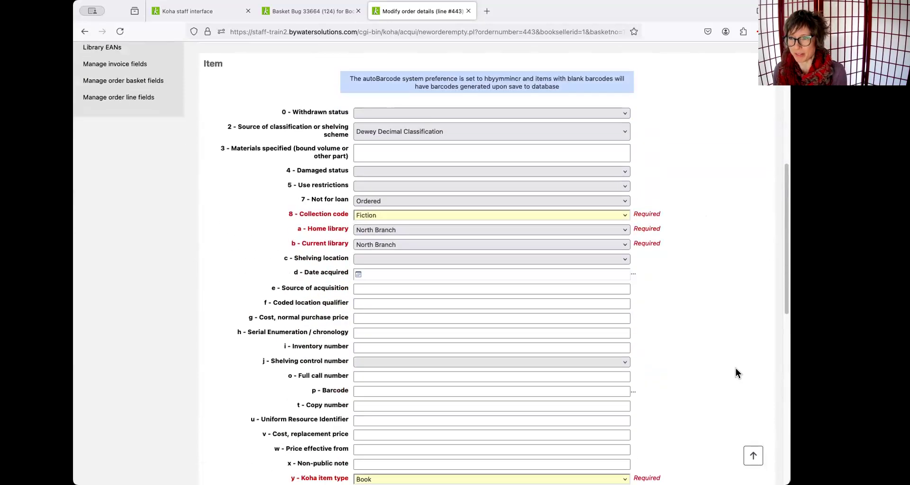
click(248, 321)
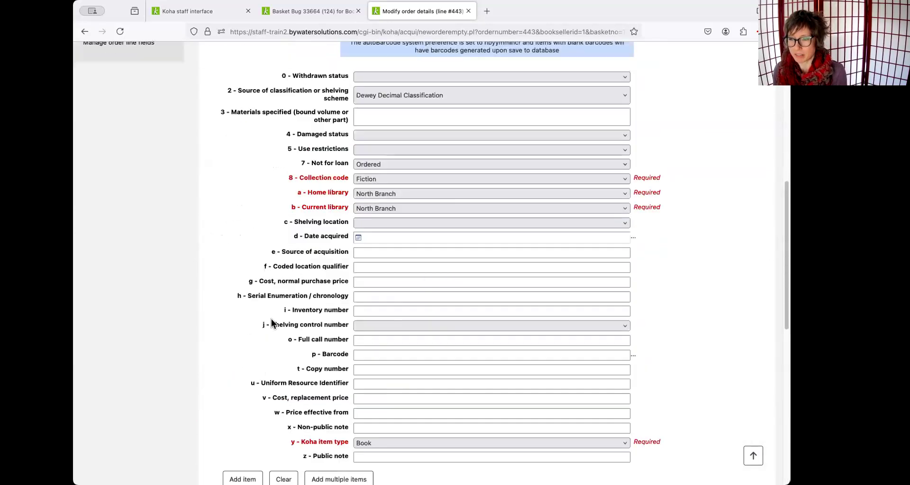
Step: Check the order line's accounting details, then save it and confirm the order despite exceeding the allowed budget
scroll(274, 324, down, 3)
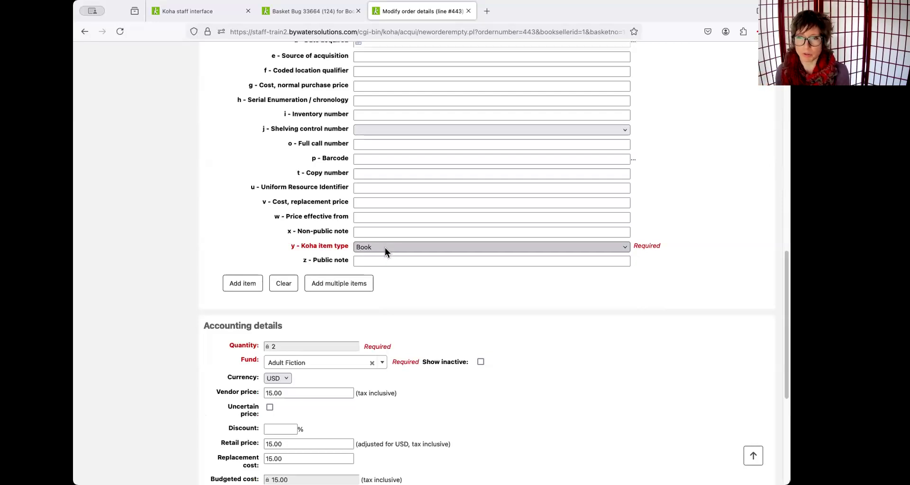
scroll(577, 298, up, 1)
scroll(521, 322, down, 1)
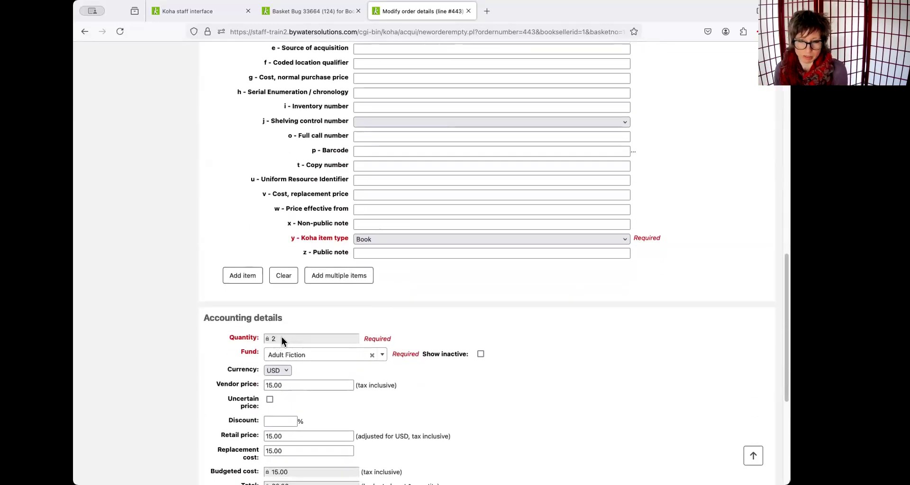
scroll(251, 360, down, 1)
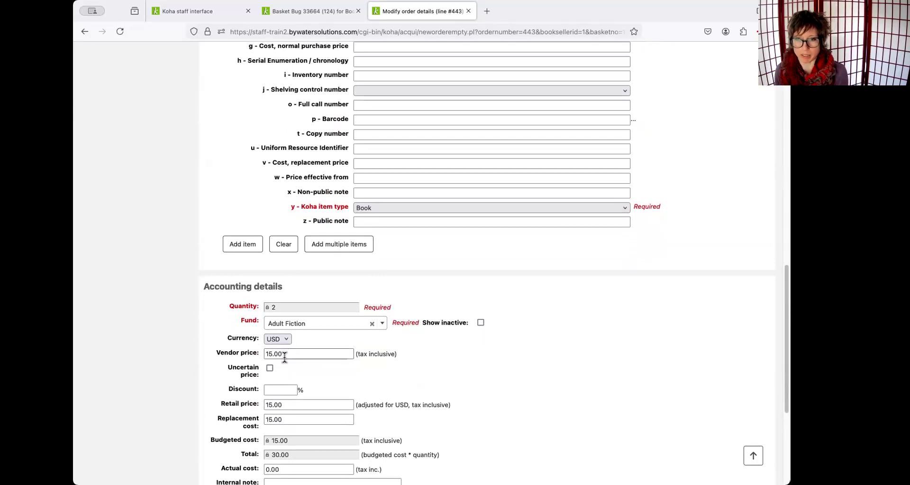
scroll(569, 346, down, 6)
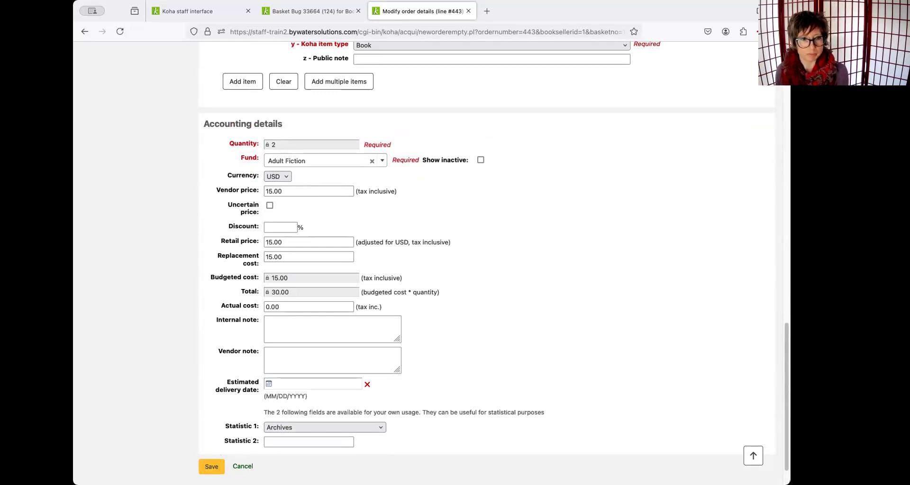
click(214, 469)
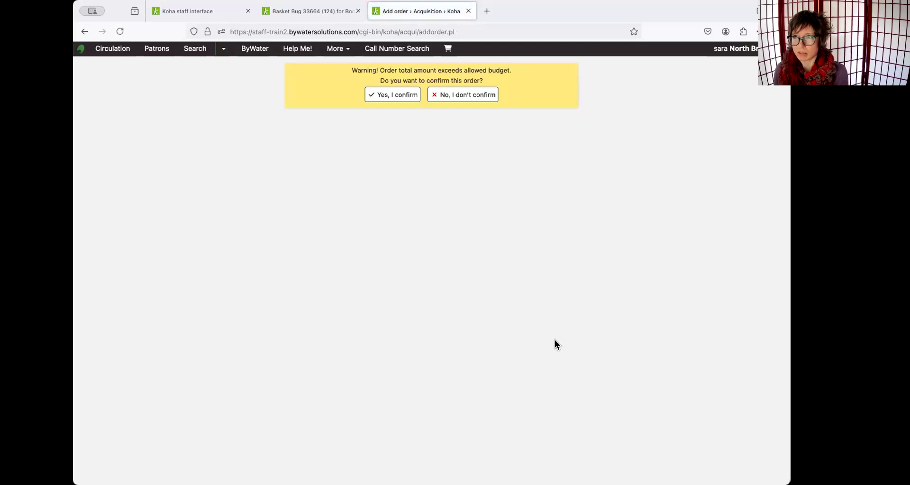
click(410, 96)
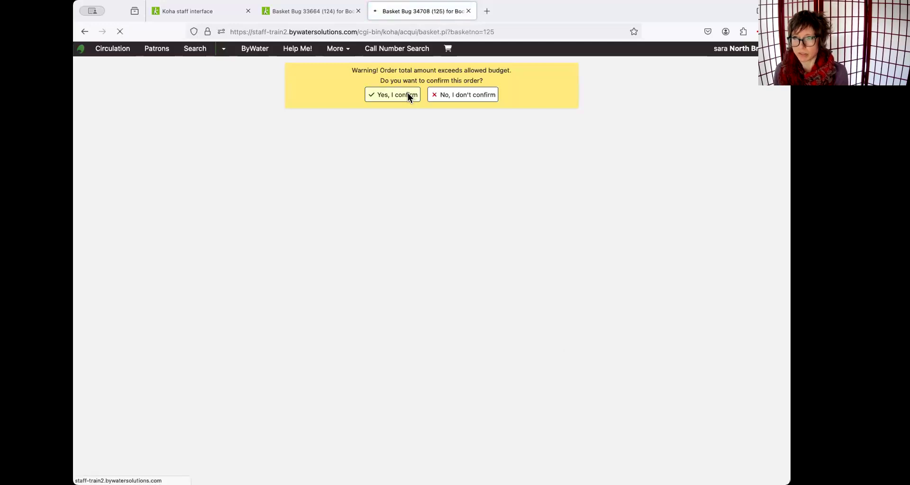
scroll(444, 355, down, 2)
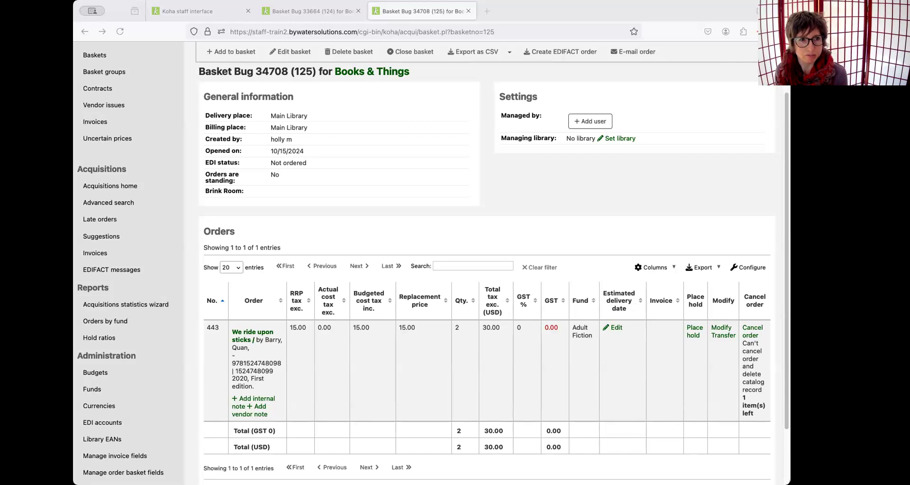
Step: In the Bug 18360 basket, review the confirmation for cancelling the Falastin order and deleting its catalog record, and decline it
click(496, 13)
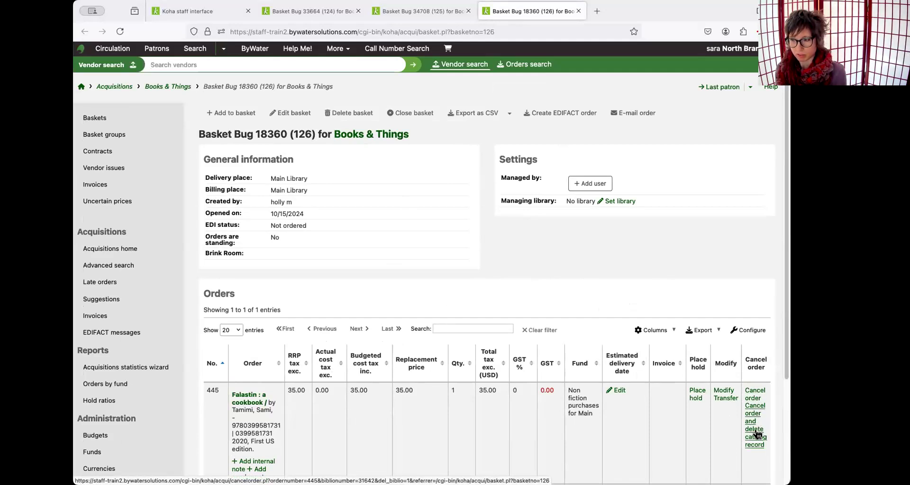
click(758, 433)
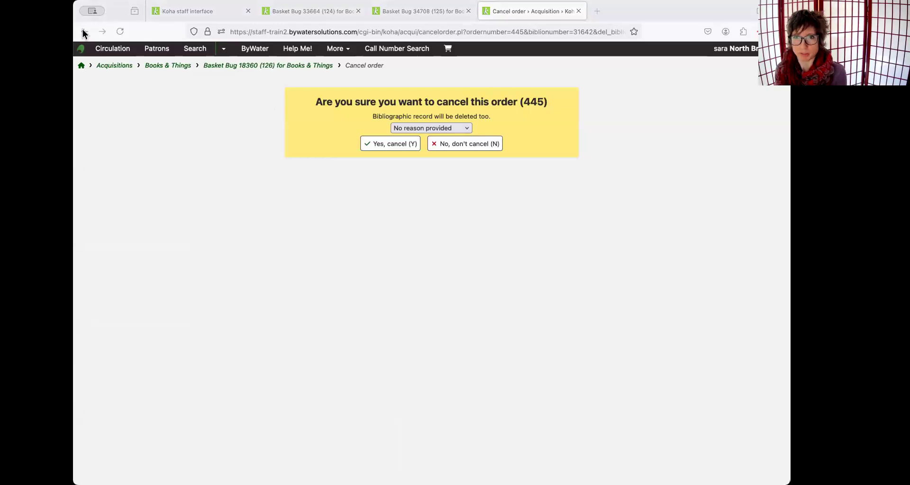
click(466, 148)
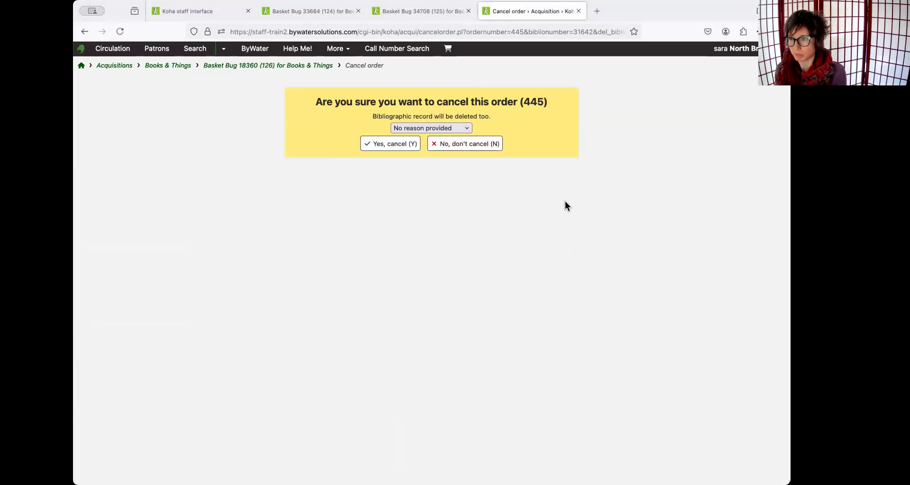
click(452, 150)
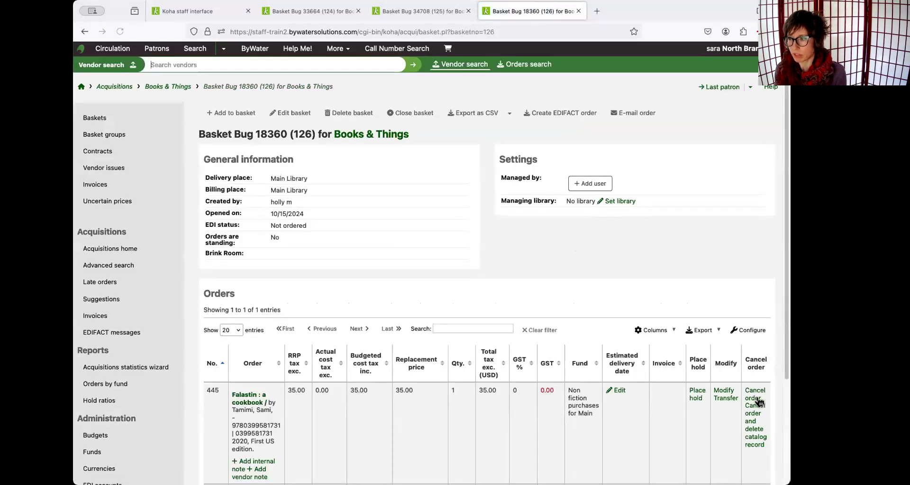
Step: Cancel the Falastin order while keeping its catalog record, with no reason provided, and return to the basket
click(754, 390)
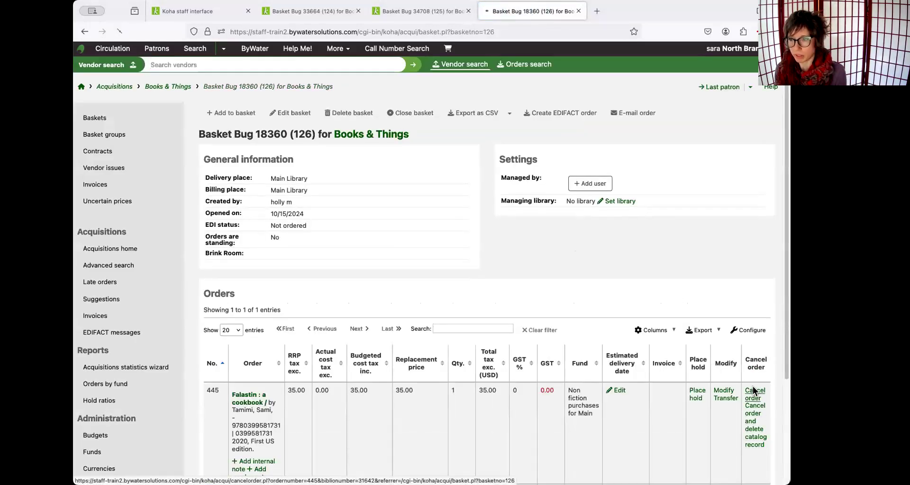
click(396, 146)
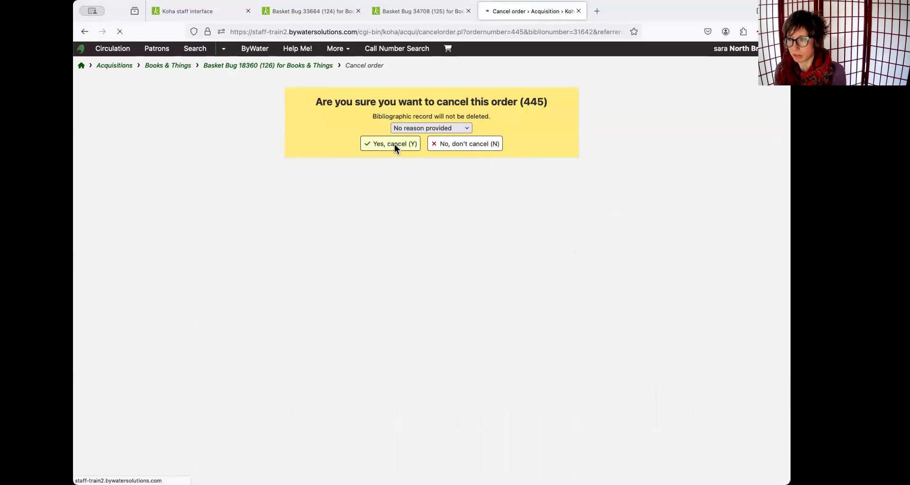
click(279, 67)
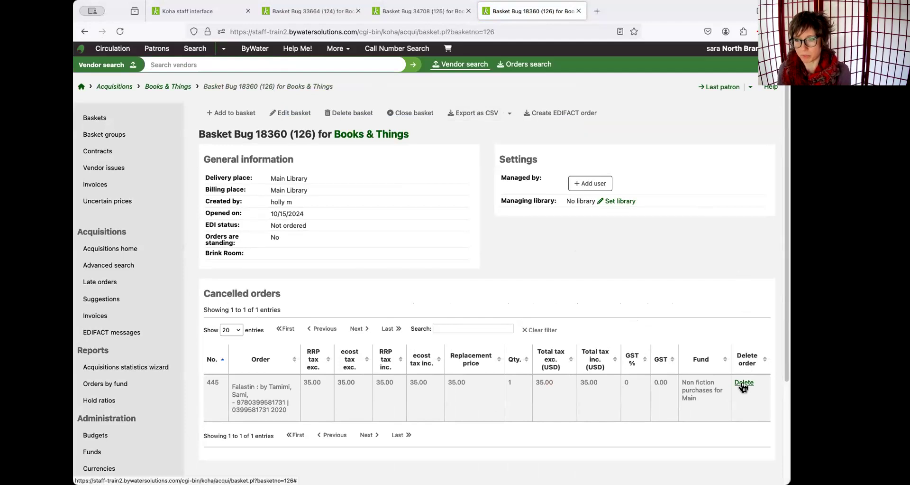
Step: Try to delete the cancelled Falastin order from the basket
click(743, 383)
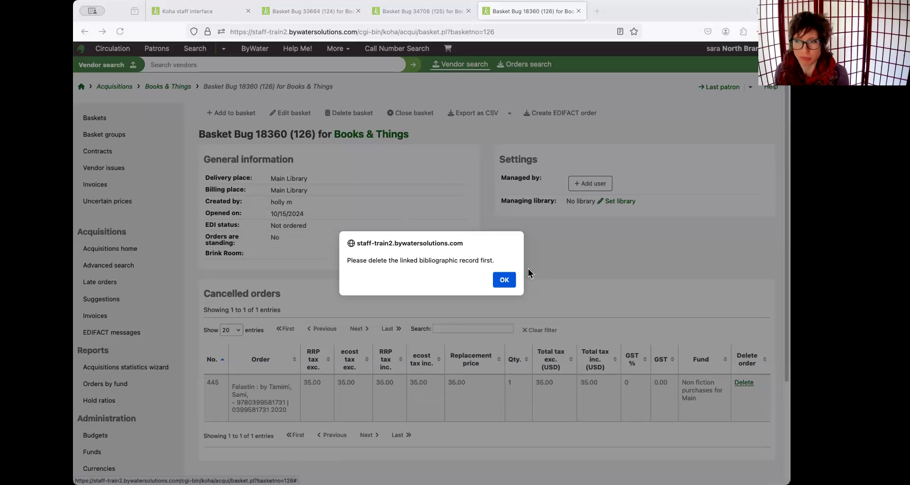
click(505, 281)
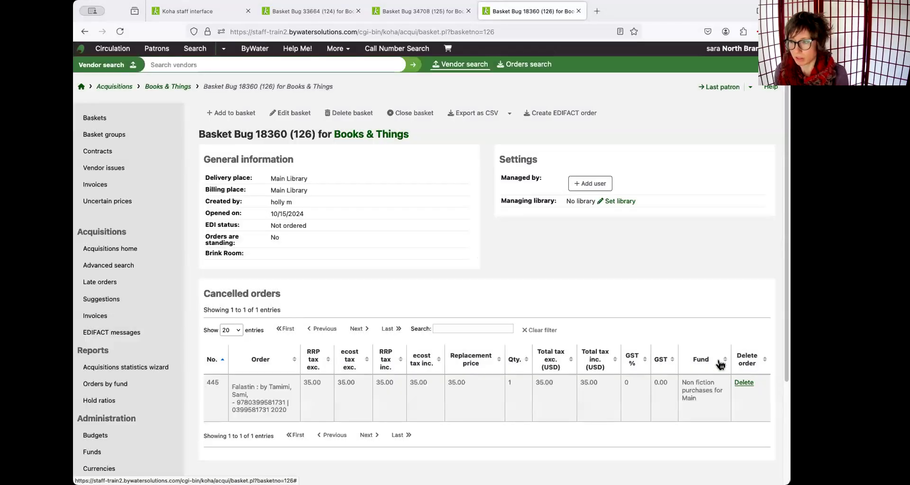
right_click(246, 388)
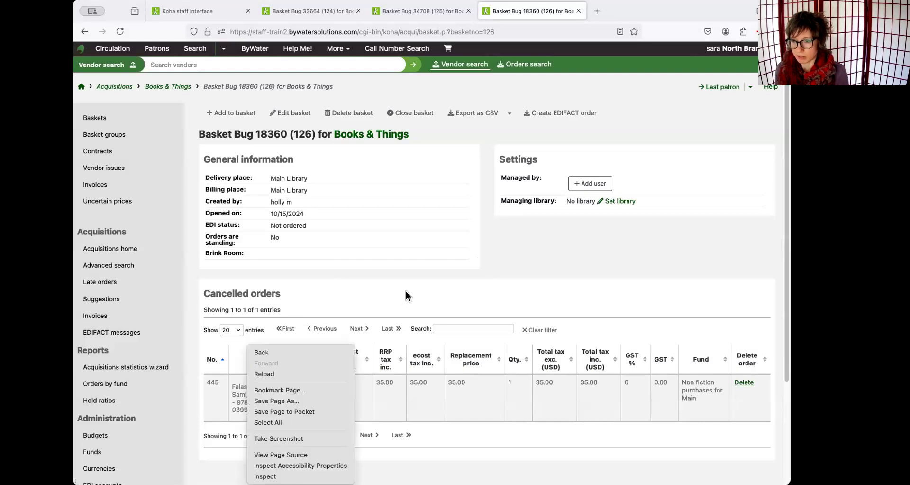
click(406, 292)
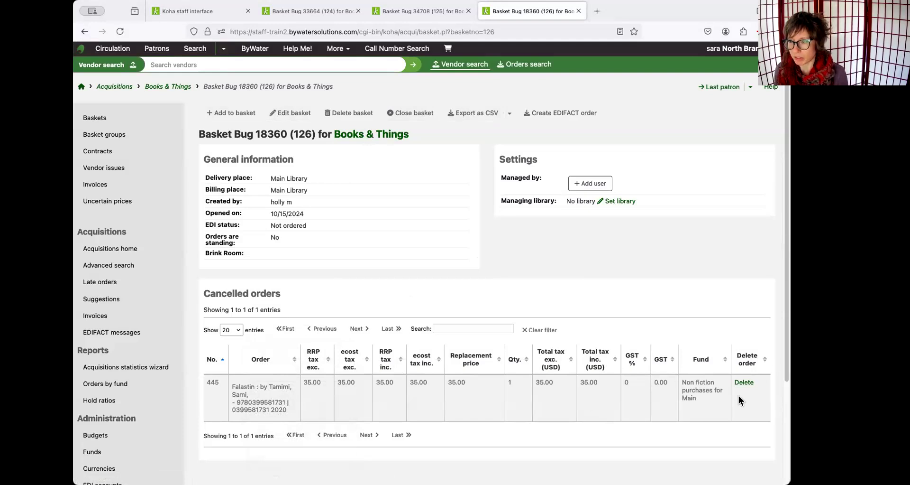
Step: Review the order lines and cancel options in the Bug 33664 and Bug 34708 baskets, and return to the Bug 18360 basket
click(299, 19)
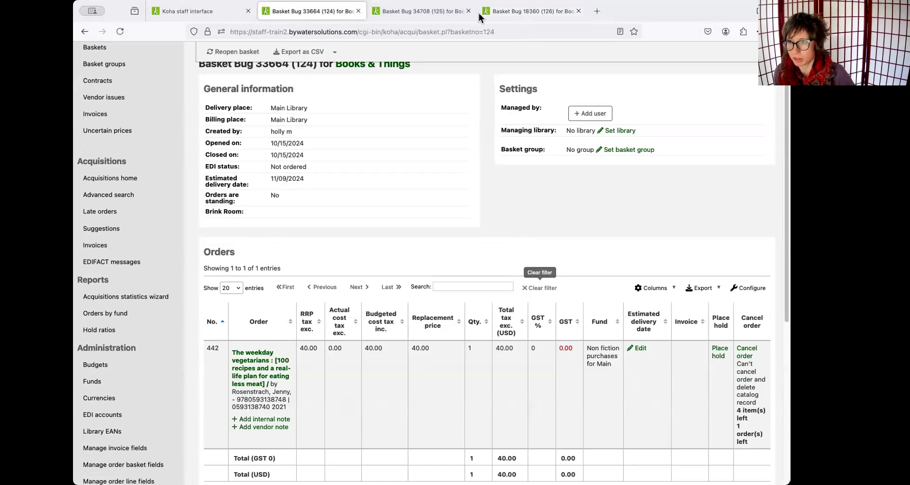
click(419, 17)
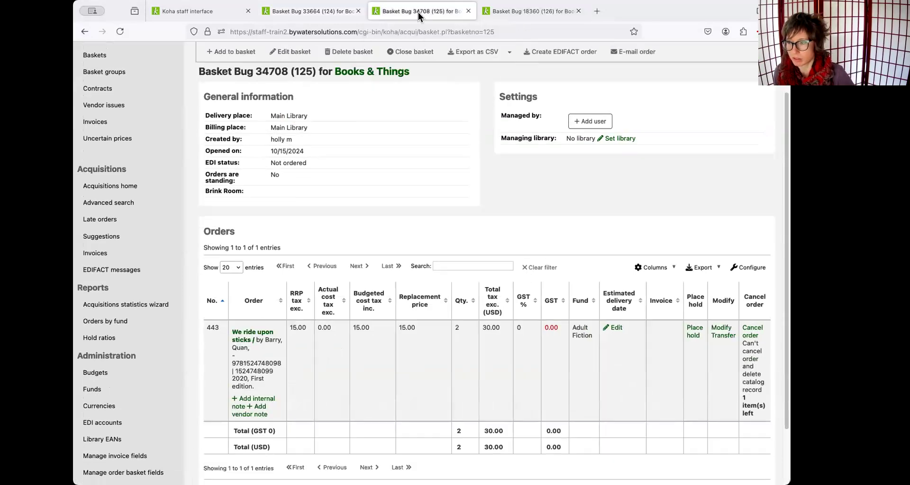
click(500, 18)
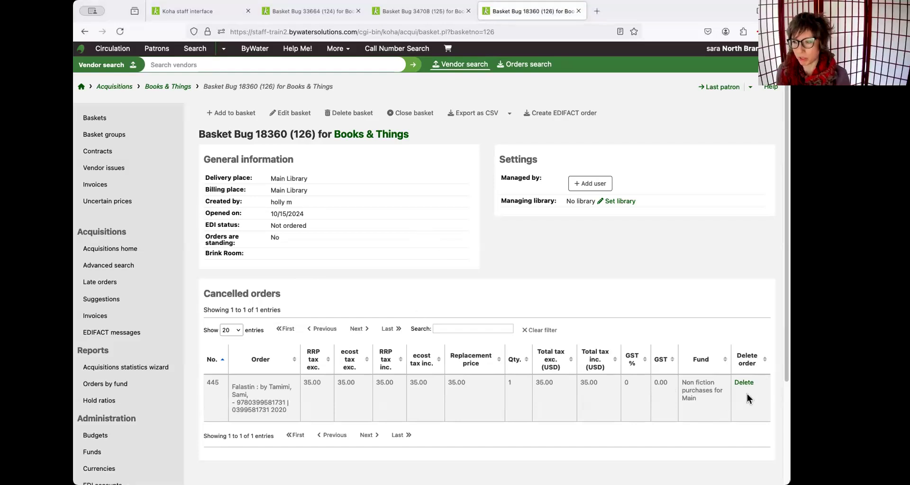
Step: Add an order to the basket from titles with the highest hold ratios, filtering for a hold ratio of at least 2
click(232, 114)
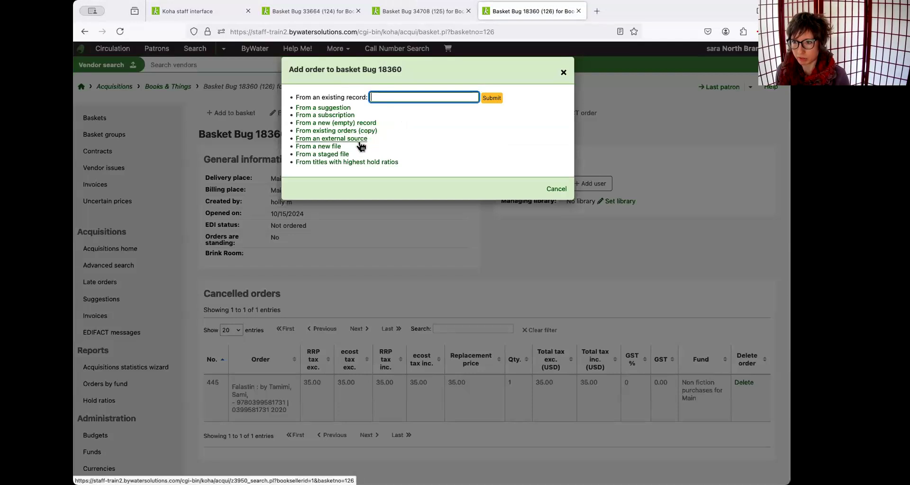
click(358, 162)
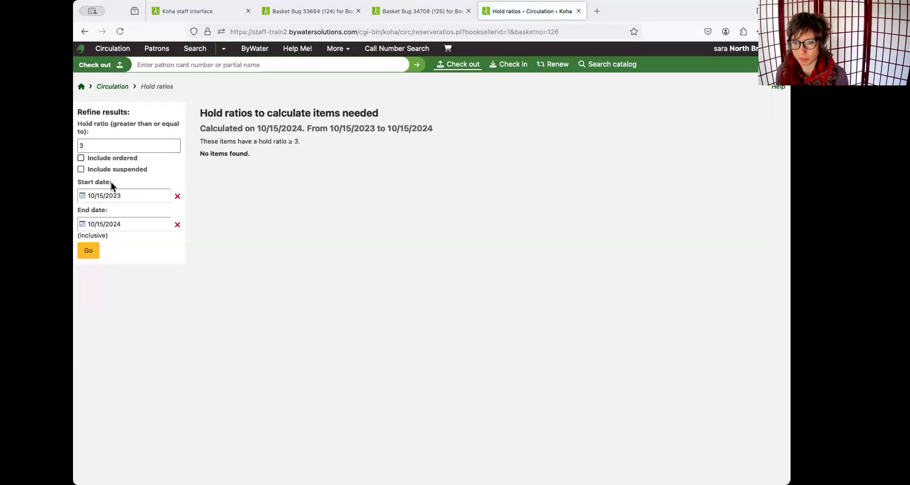
double_click(93, 145)
text(2)
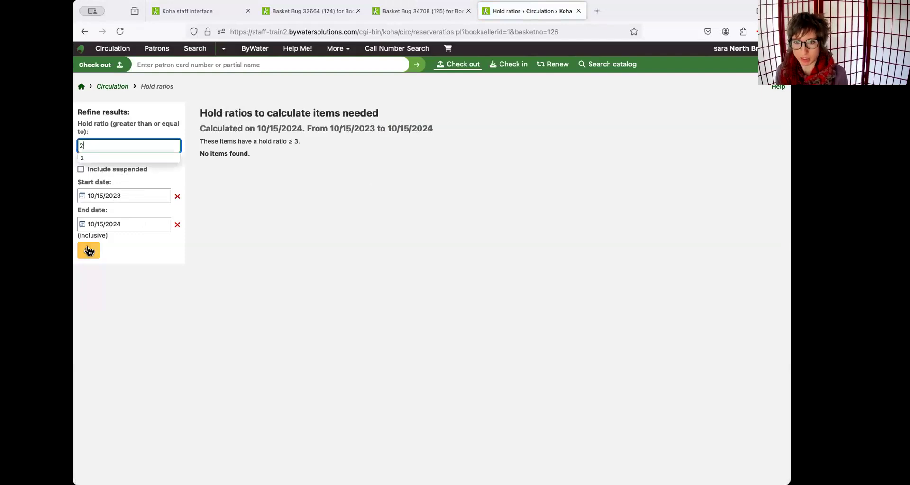
click(88, 250)
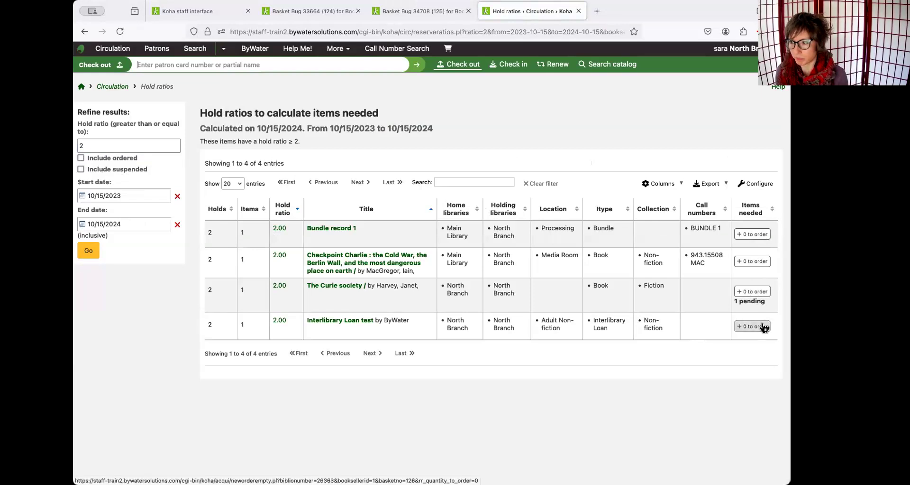
Step: Order Checkpoint Charlie from the hold ratio results and add one item with collection code Fiction and item type Book
click(752, 261)
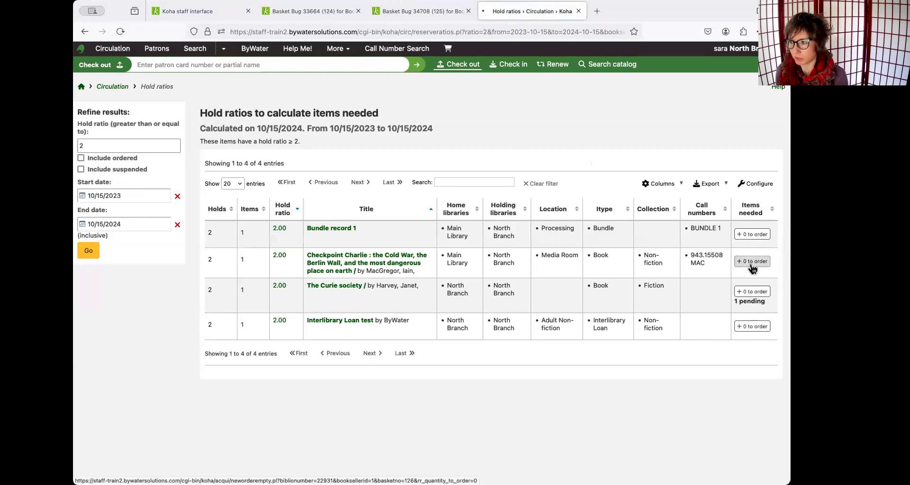
scroll(647, 346, down, 8)
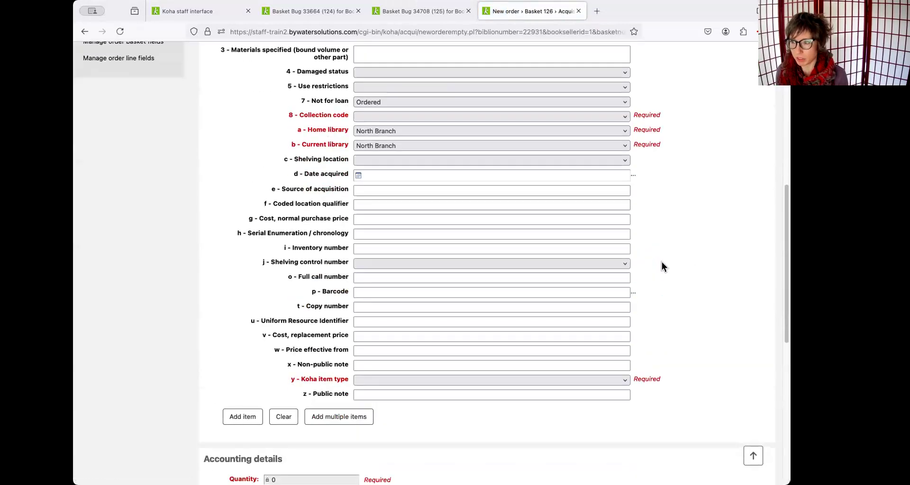
click(608, 117)
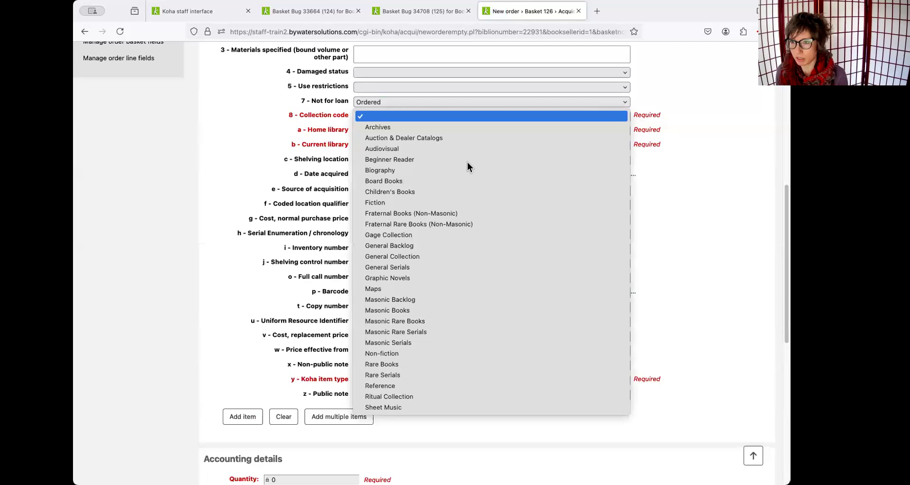
click(458, 204)
click(595, 380)
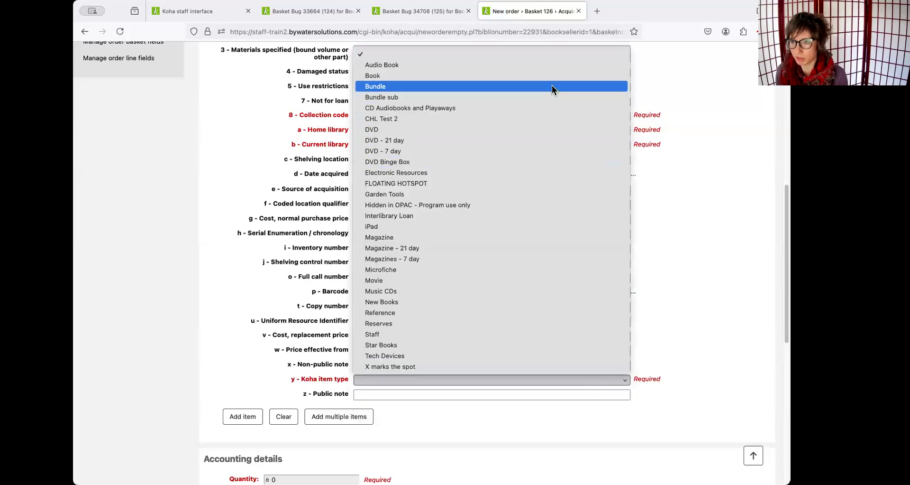
click(552, 84)
click(234, 415)
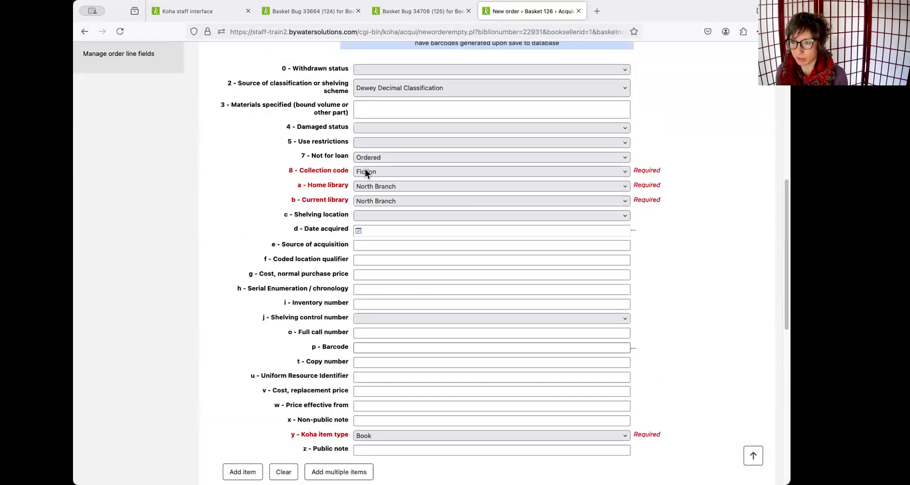
Step: Set the order's vendor price to 5 and its fund to Adult Fiction, save it, and confirm it despite exceeding the allowed budget
scroll(385, 283, down, 3)
click(221, 327)
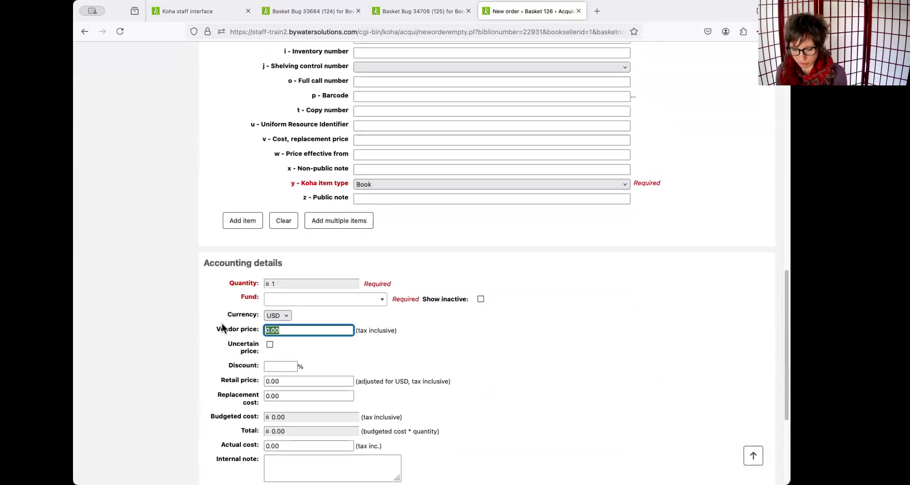
text(5)
click(334, 298)
key(Down)
key(Down)
key(Return)
scroll(474, 365, down, 5)
click(204, 428)
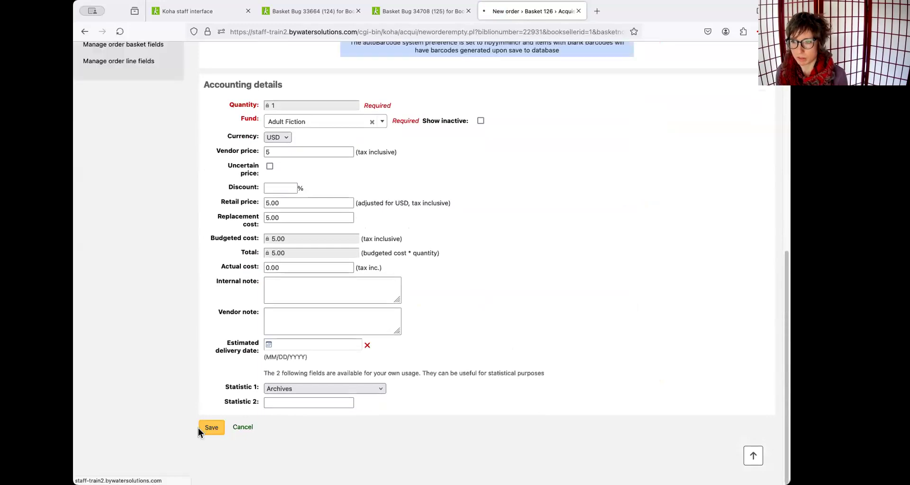
click(401, 97)
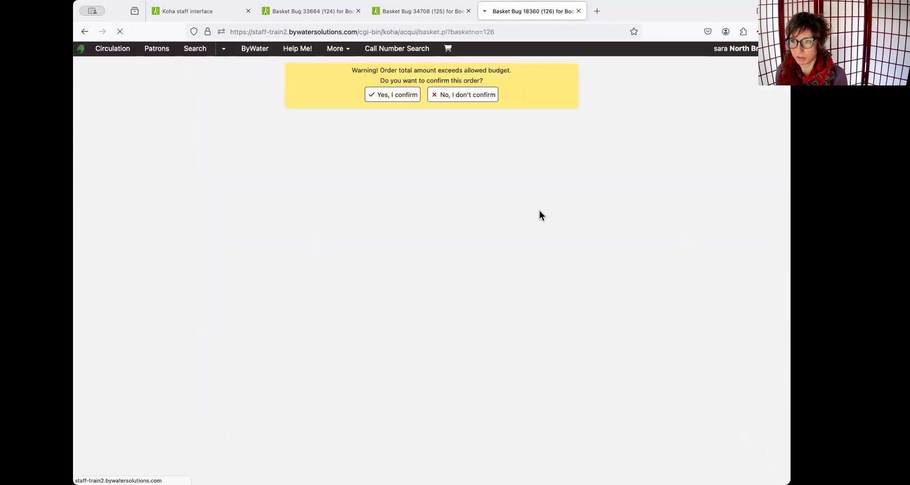
Step: Start another order in the basket from the accepted DVD suggestion titled "Dog!"
scroll(728, 354, down, 5)
scroll(749, 358, up, 4)
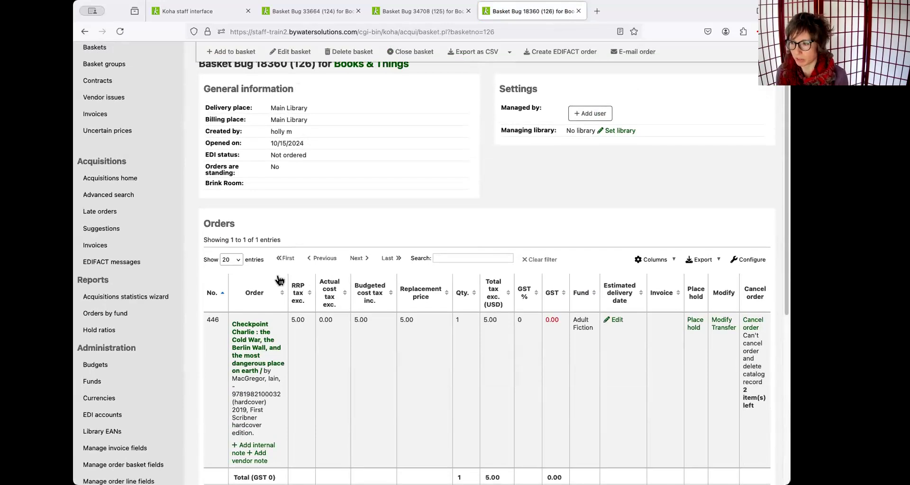
scroll(392, 257, up, 2)
click(225, 112)
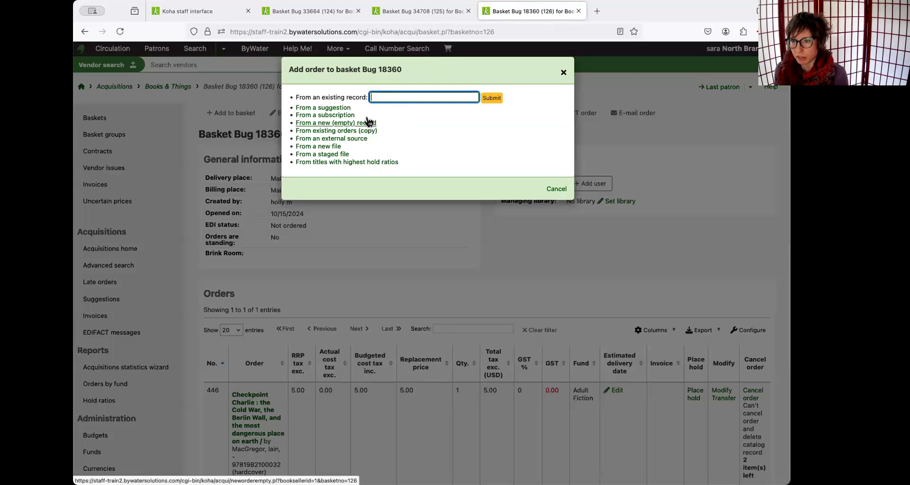
click(344, 108)
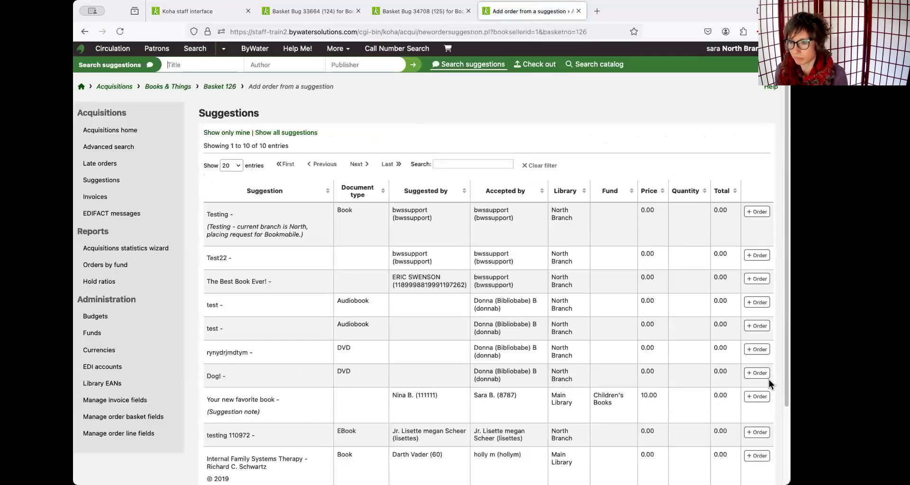
click(757, 372)
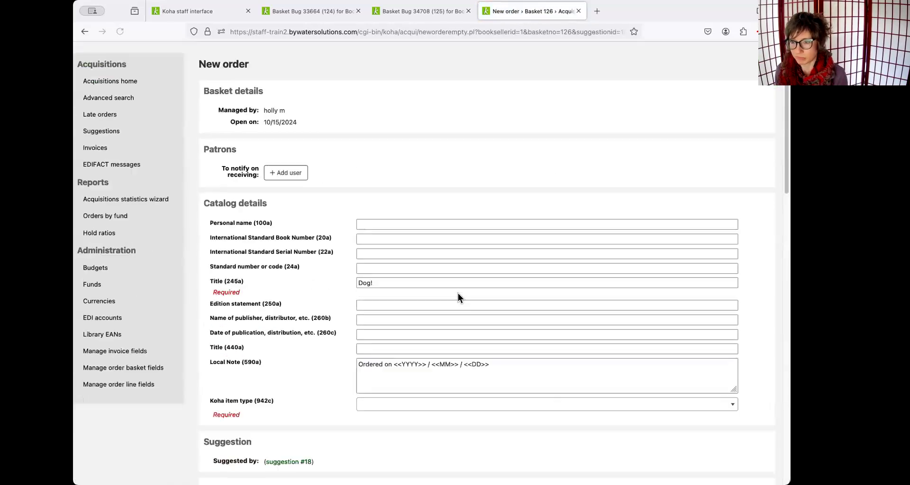
Step: Add one item to the "Dog!" order with collection code Fiction and item type Book
scroll(458, 292, down, 10)
click(616, 291)
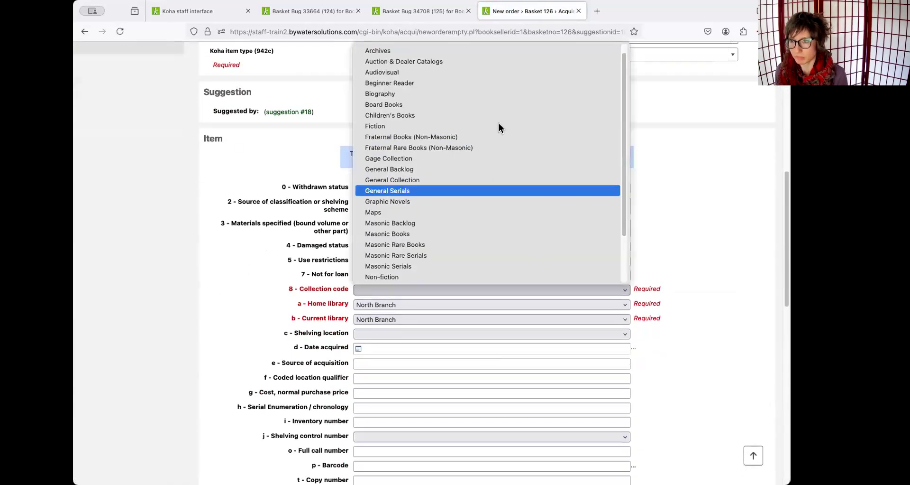
click(500, 126)
scroll(692, 327, down, 5)
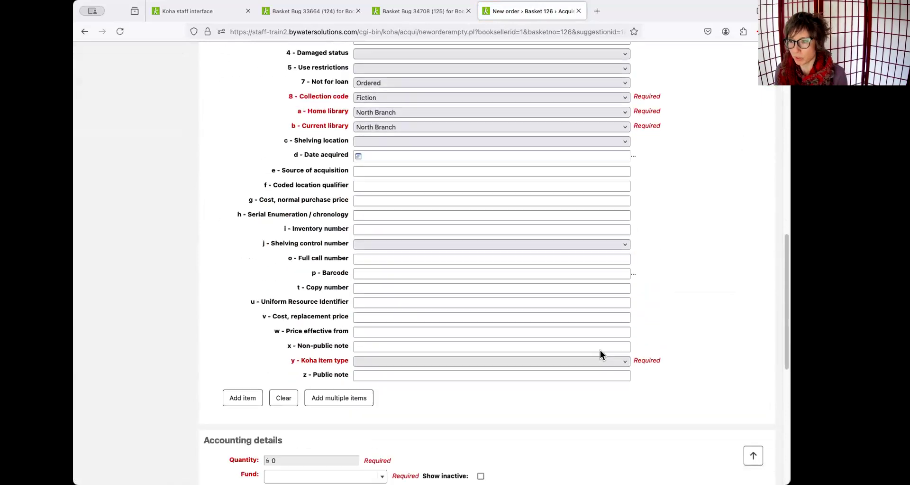
scroll(601, 353, down, 2)
click(603, 318)
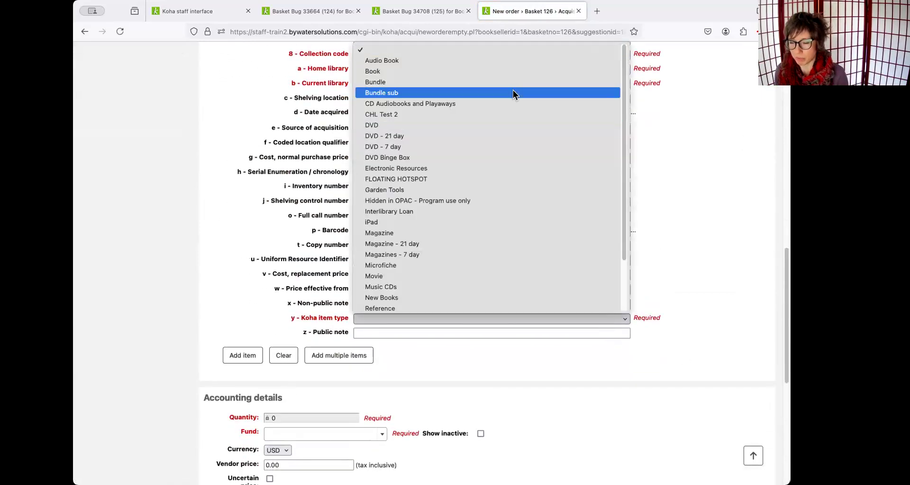
key(Up)
key(Up)
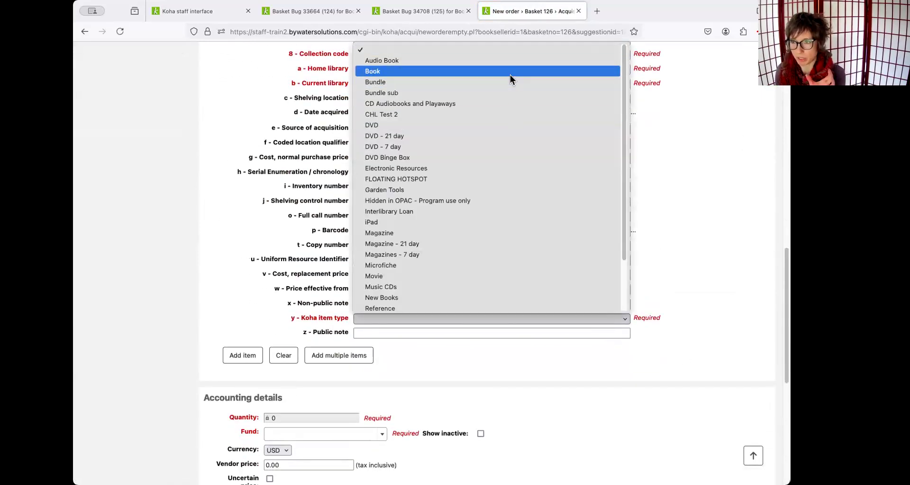
key(Return)
scroll(496, 366, down, 4)
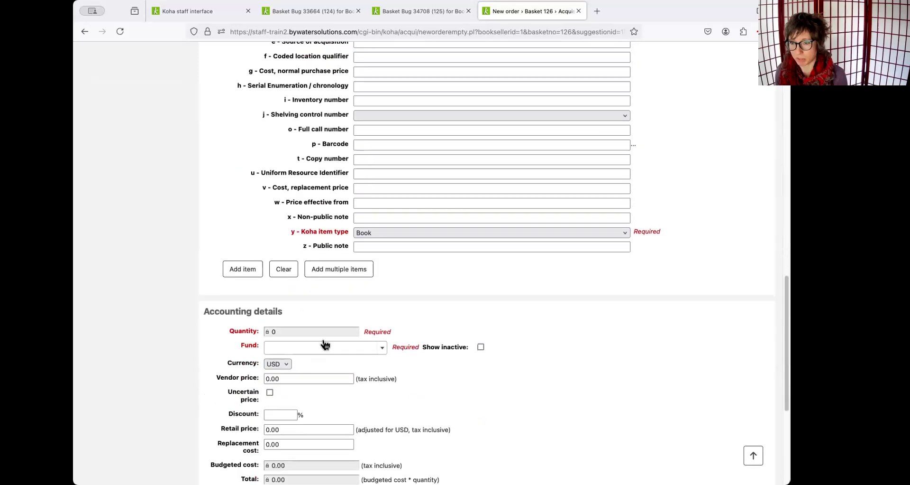
click(246, 269)
Step: Set the "Dog!" order's vendor price to 5 and try to save it without a fund
scroll(418, 236, up, 8)
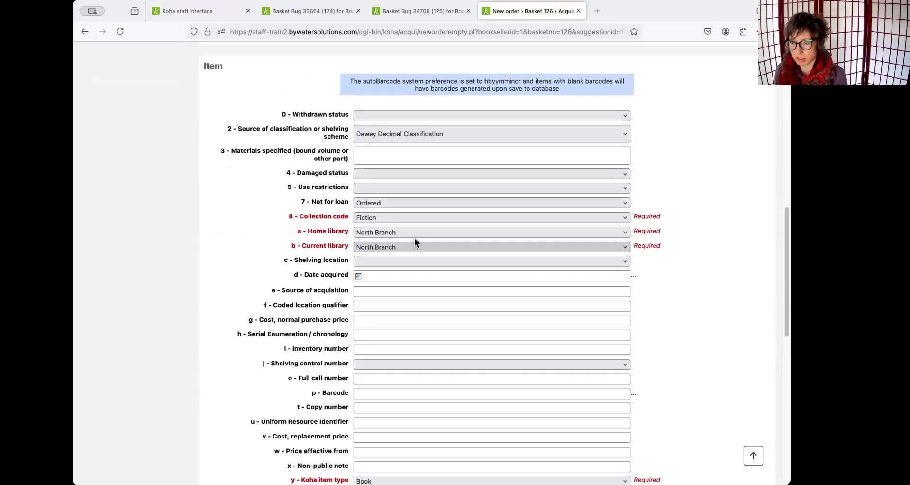
click(408, 268)
key(m)
scroll(655, 255, down, 10)
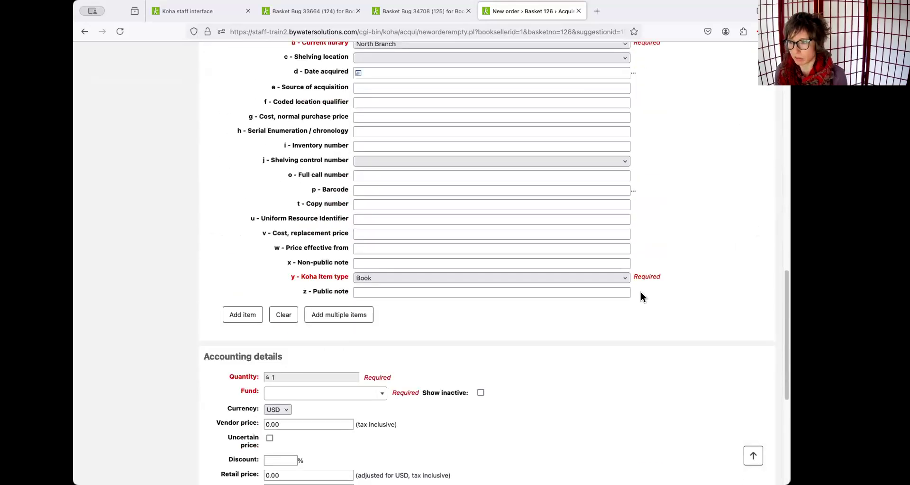
drag(287, 151, 209, 151)
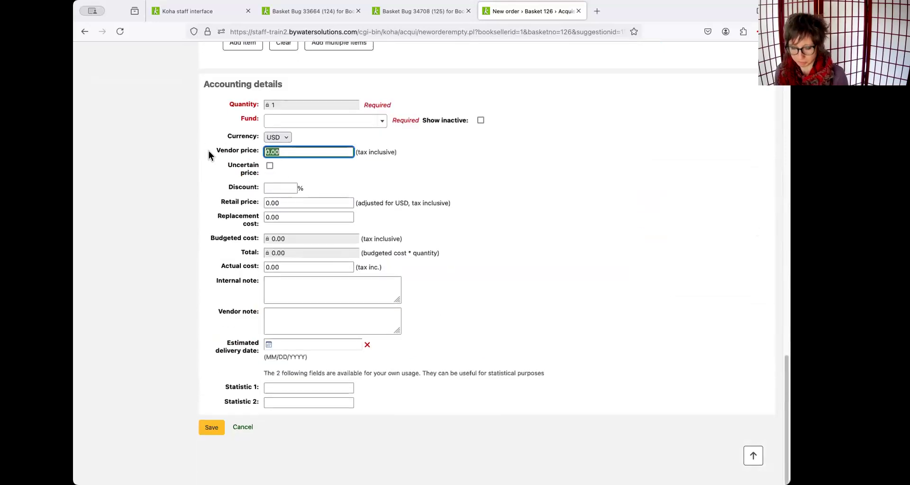
text(5)
key(Tab)
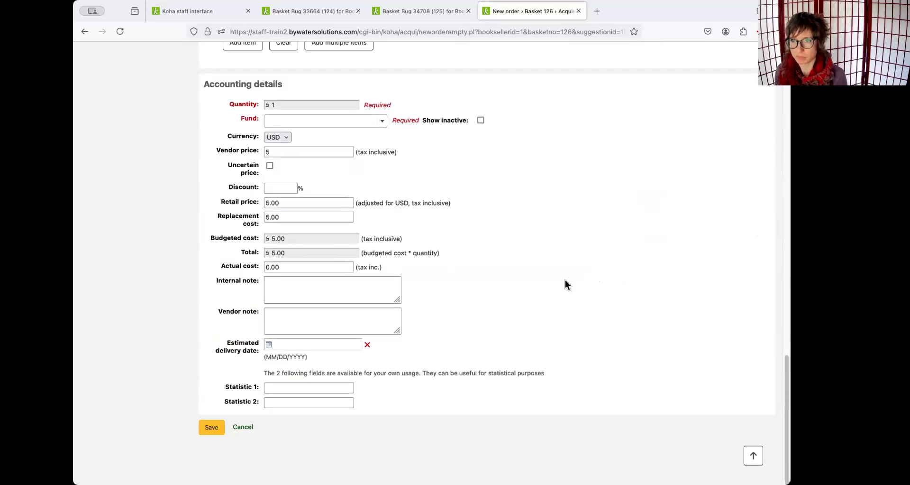
click(212, 427)
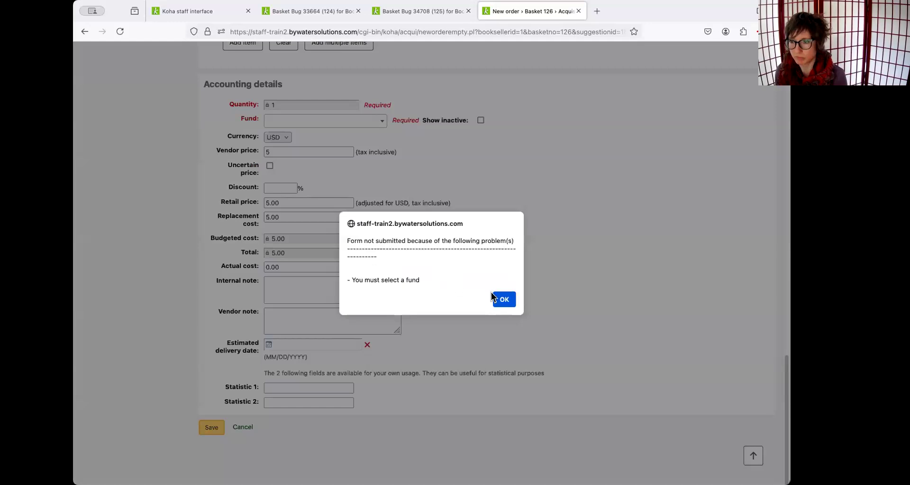
click(505, 299)
Step: Set the order's fund to Adult Fiction, and try to save and confirm it despite exceeding the allowed budget
scroll(409, 318, down, 7)
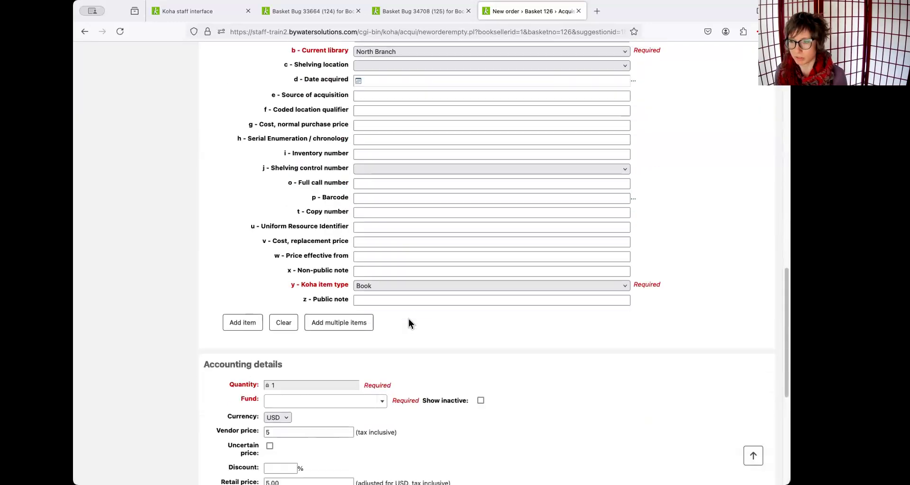
click(332, 236)
click(316, 295)
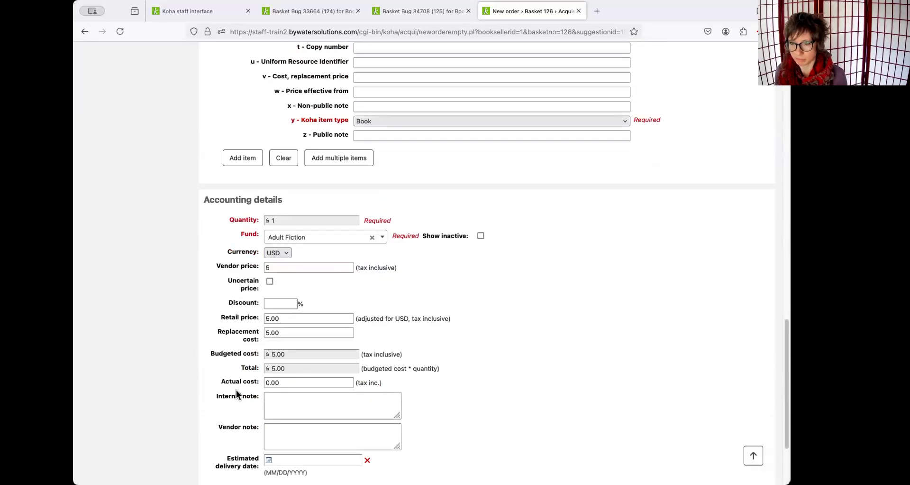
scroll(236, 389, down, 3)
click(207, 427)
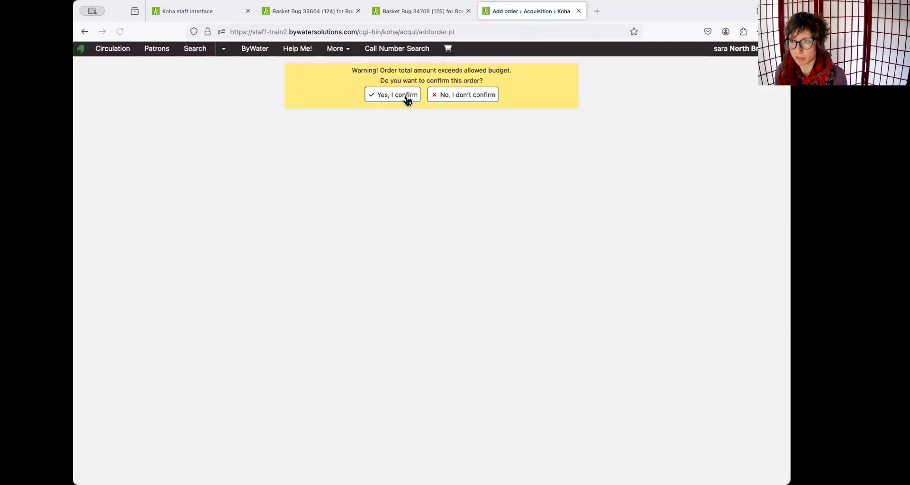
click(405, 97)
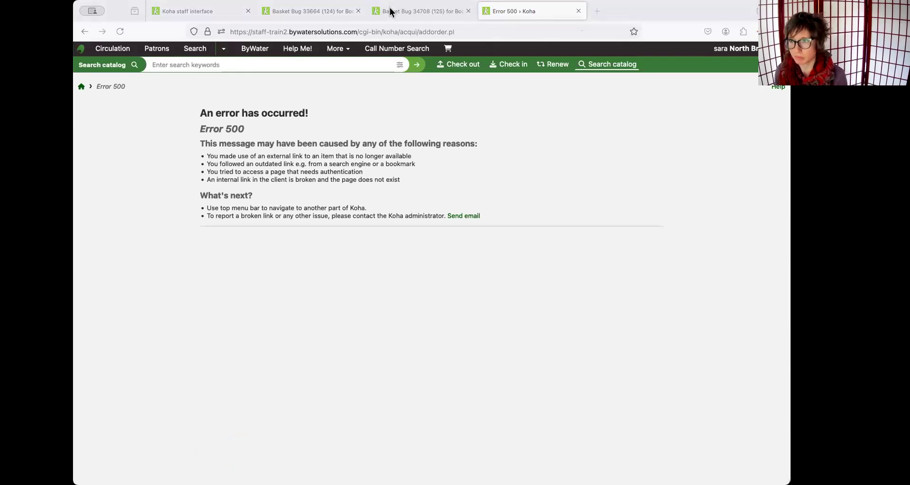
Step: Reopen basket Bug 18360 to examine its orders, and close the leftover "Dog!" order page
drag(479, 9, 479, 9)
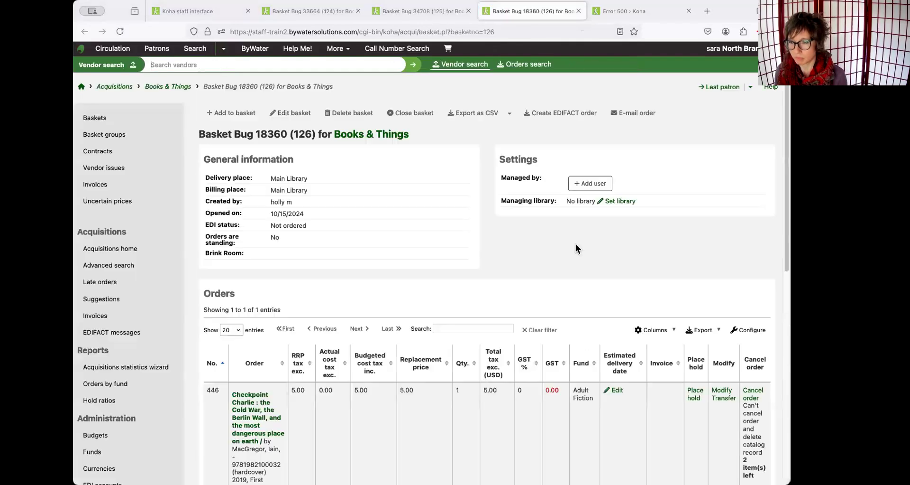
scroll(601, 330, down, 5)
scroll(602, 335, up, 5)
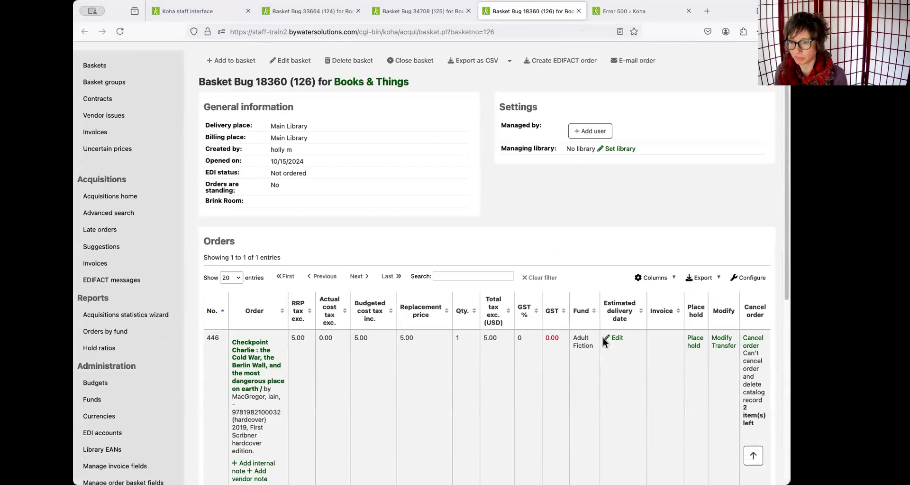
scroll(249, 395, down, 2)
scroll(398, 415, up, 3)
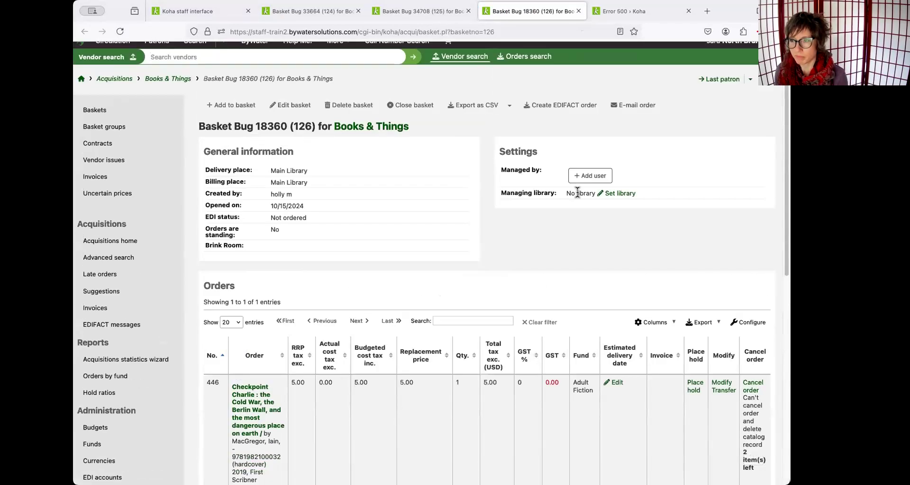
click(689, 11)
Step: Start another order in the basket from the accepted suggestion titled "The Best Book Ever!"
click(237, 112)
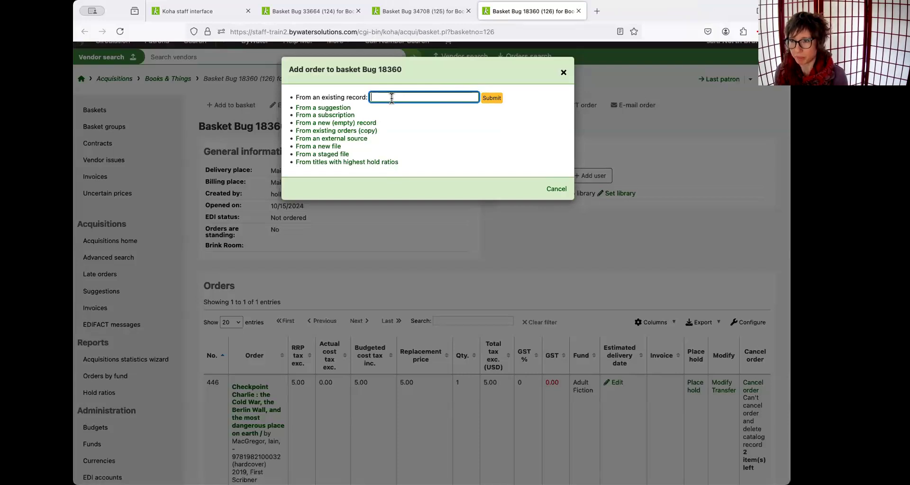
click(345, 109)
scroll(648, 312, down, 3)
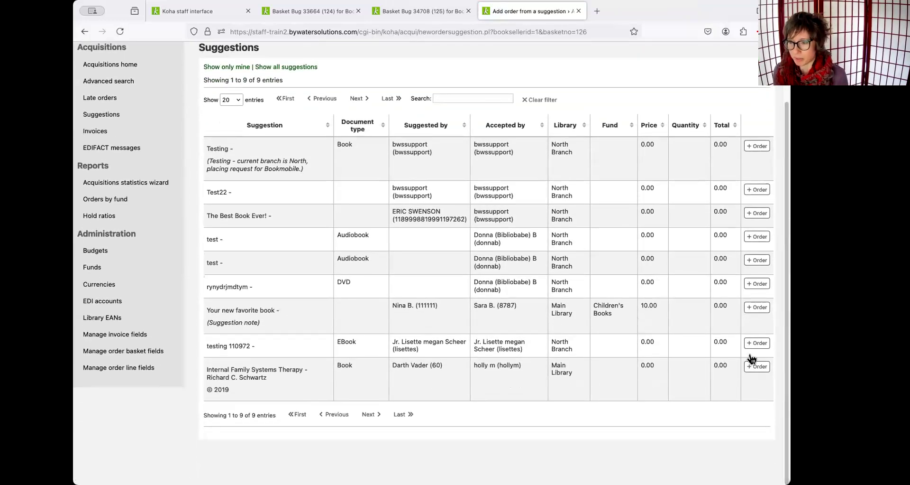
click(765, 215)
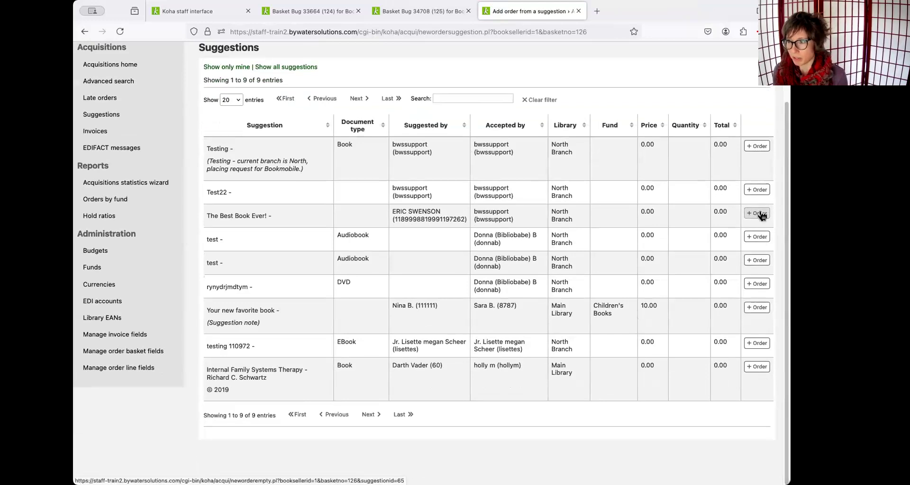
Step: Add one item to the order with collection code Archives and item type Book
scroll(754, 317, down, 10)
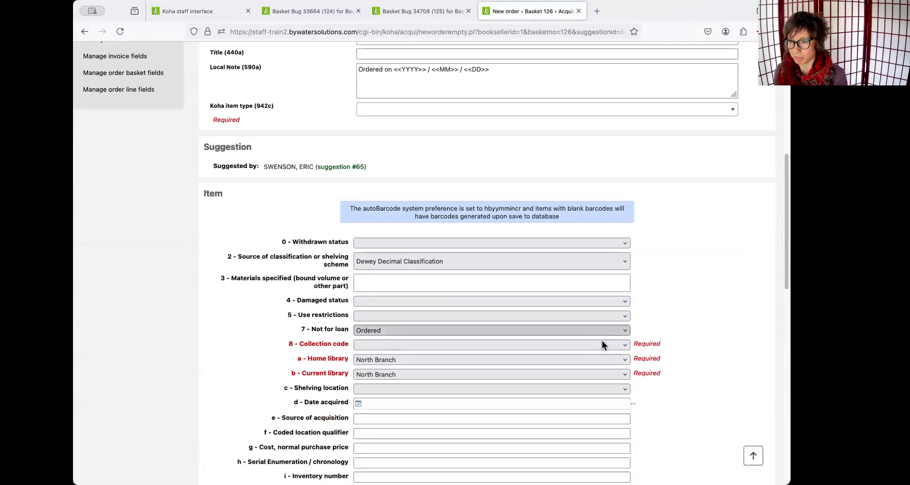
click(602, 344)
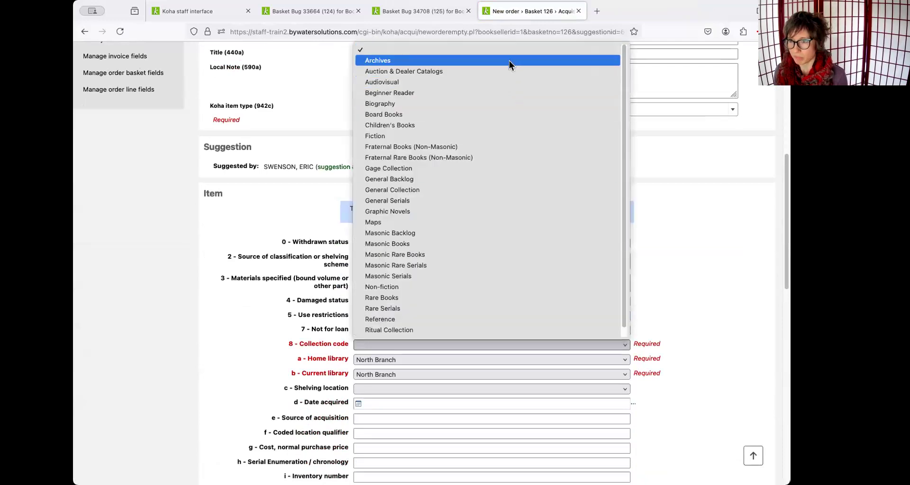
click(509, 61)
scroll(647, 373, down, 6)
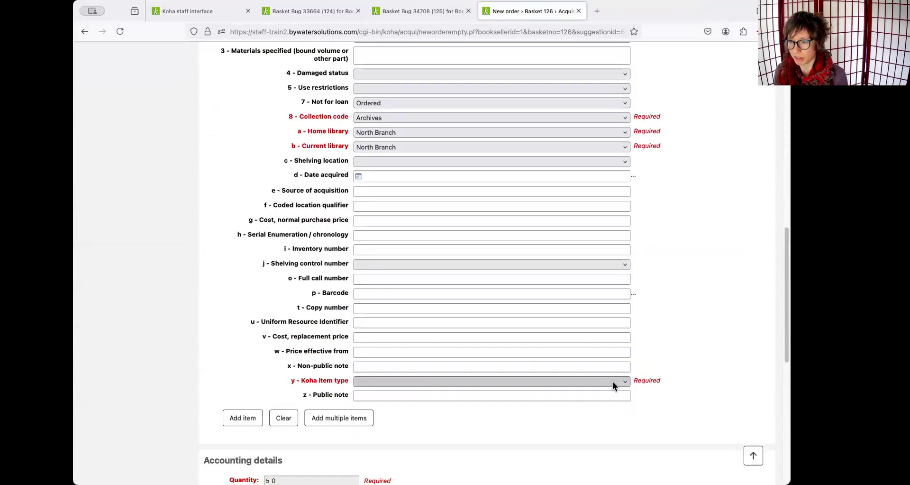
click(613, 380)
click(532, 82)
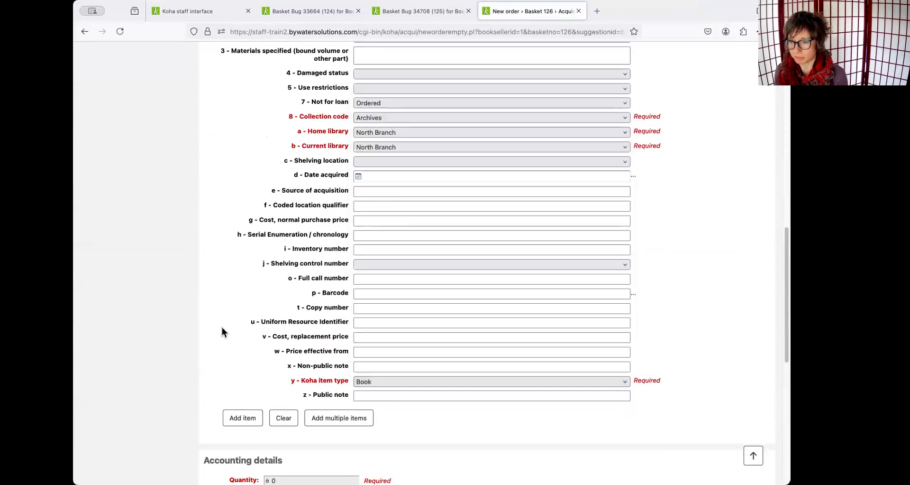
click(237, 418)
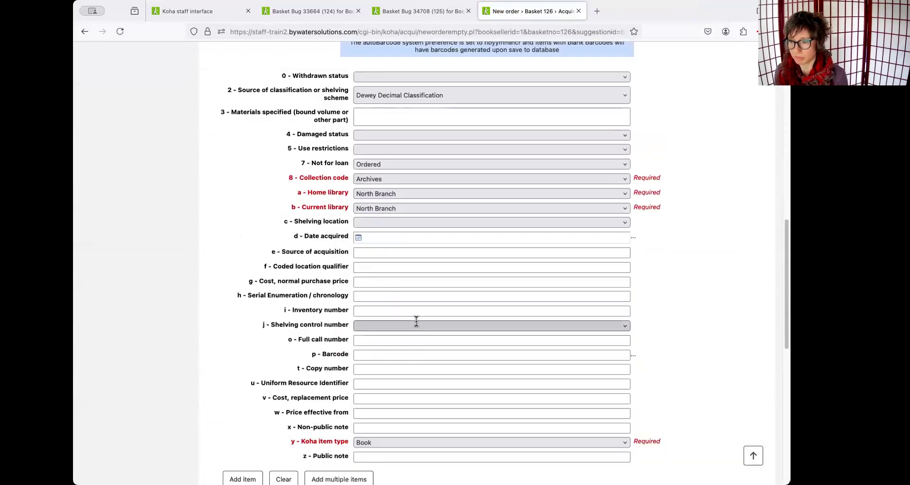
Step: Set the order's vendor price to 10 and its fund to Adult Fiction, save it, and confirm it despite exceeding the budget
scroll(417, 321, down, 6)
drag(280, 291, 210, 288)
text(10)
key(Tab)
scroll(540, 330, down, 3)
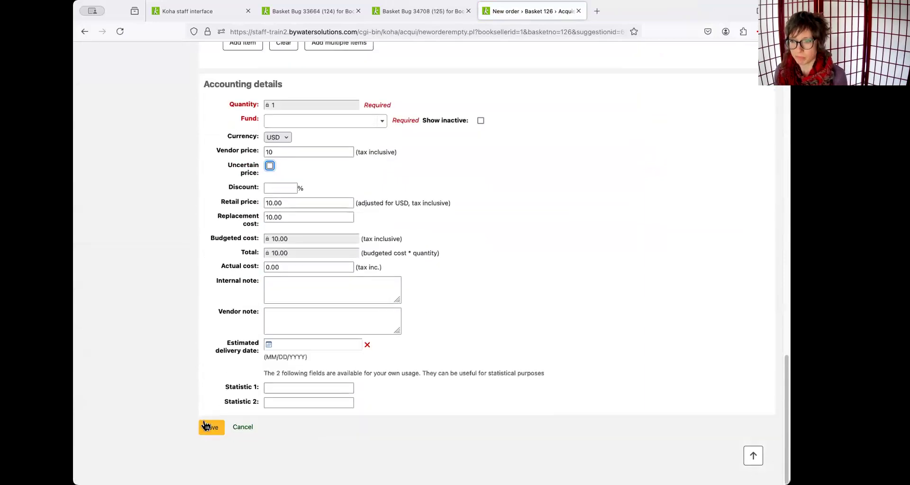
click(370, 122)
click(327, 180)
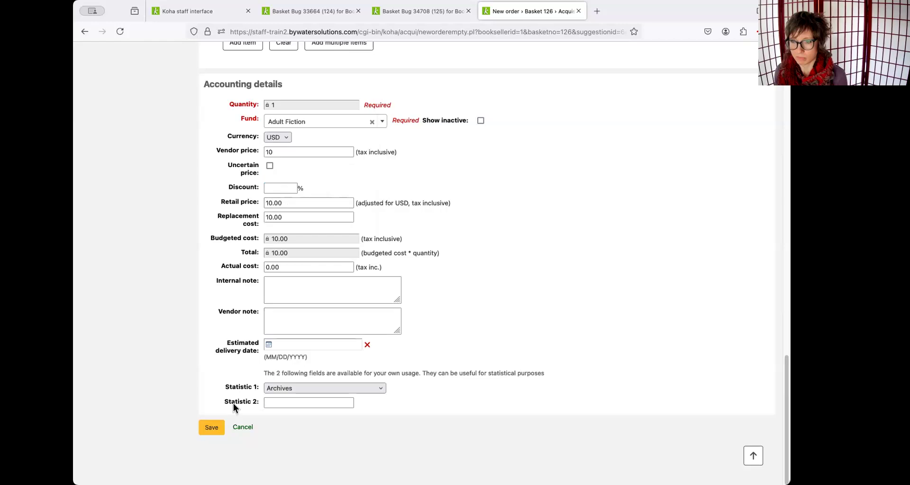
click(212, 427)
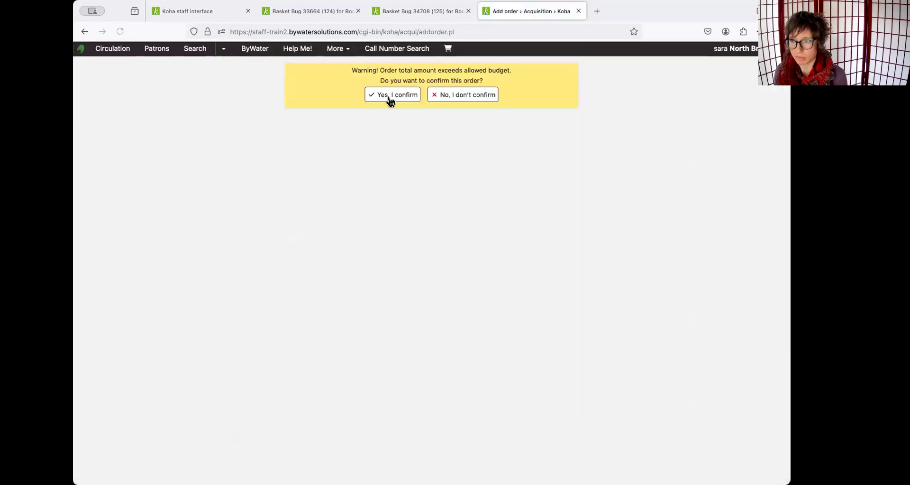
click(390, 97)
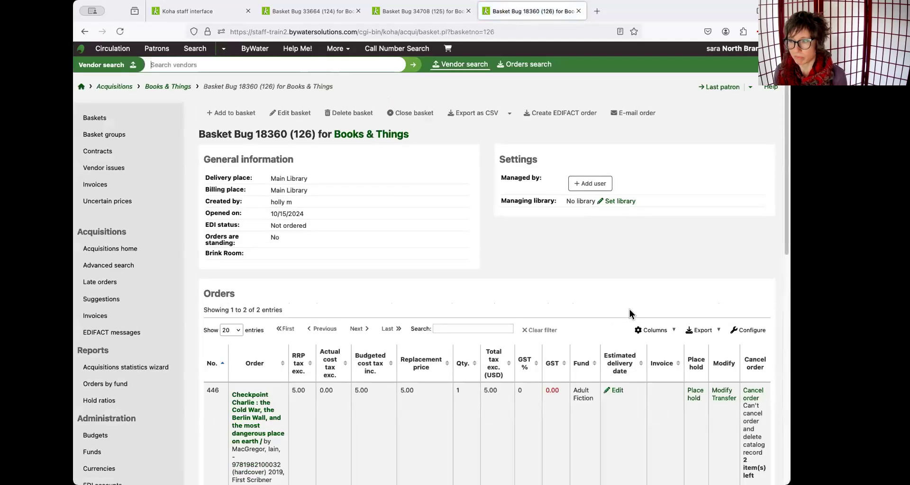
Step: Examine the basket's cancellation options and open the catalog record of "The Best Book Ever!" in a new tab
scroll(630, 311, down, 3)
scroll(629, 311, down, 1)
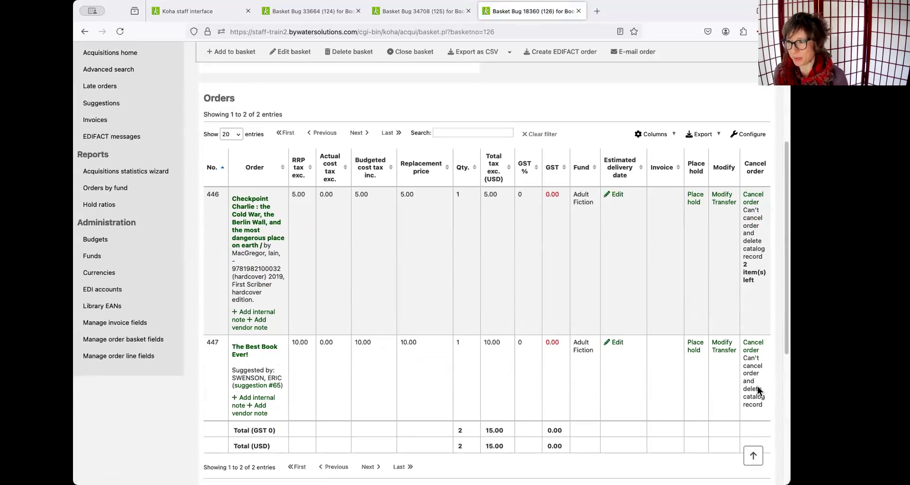
right_click(259, 350)
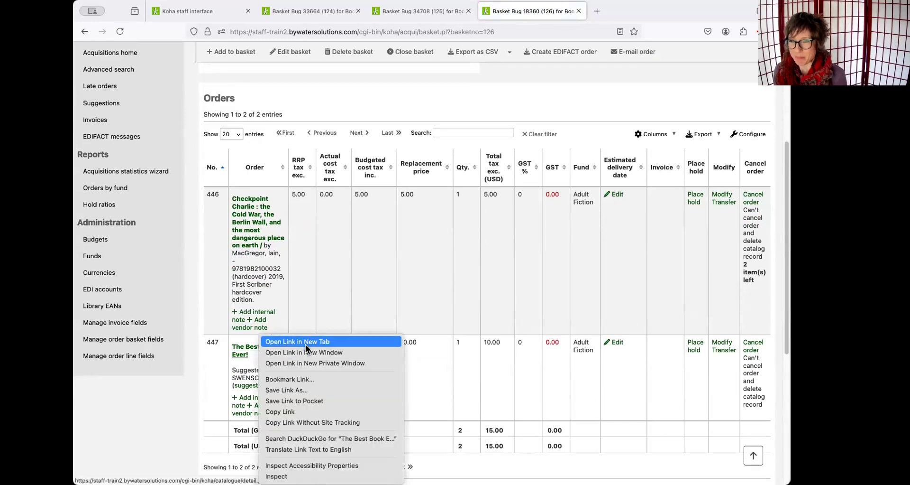
click(306, 343)
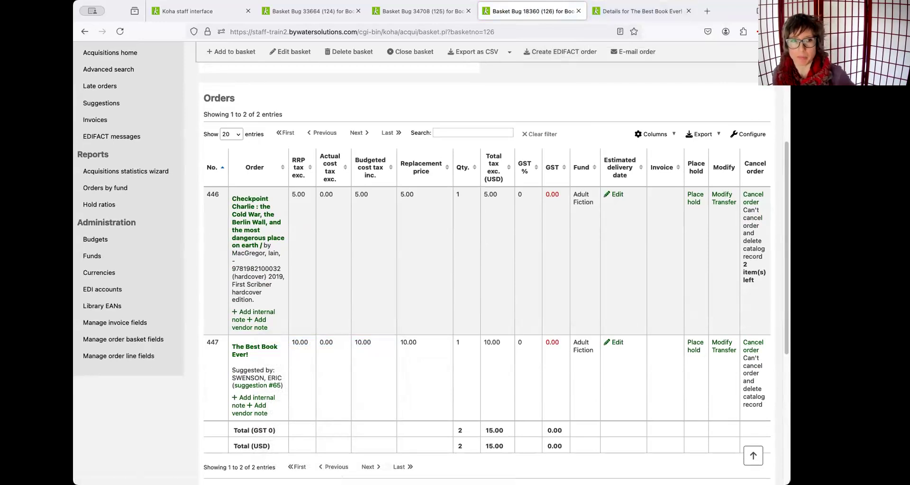
Step: Cancel the order for "The Best Book Ever!" and return to the basket
click(750, 349)
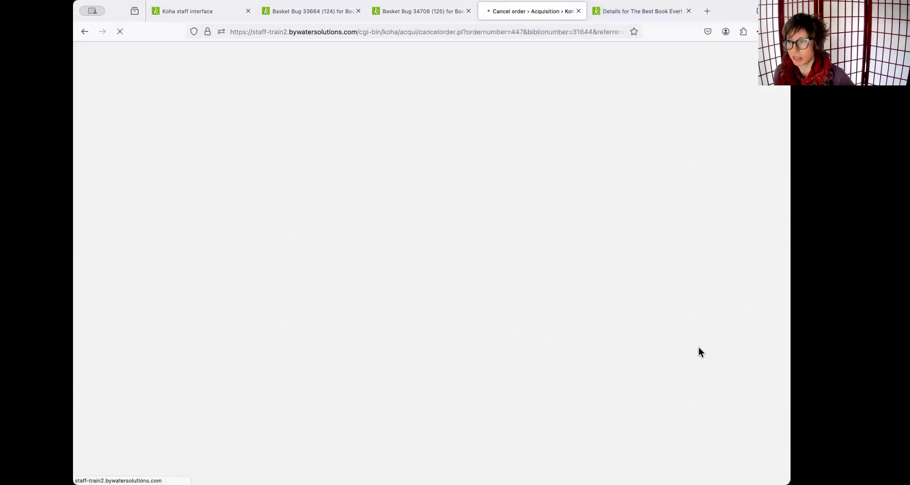
click(382, 144)
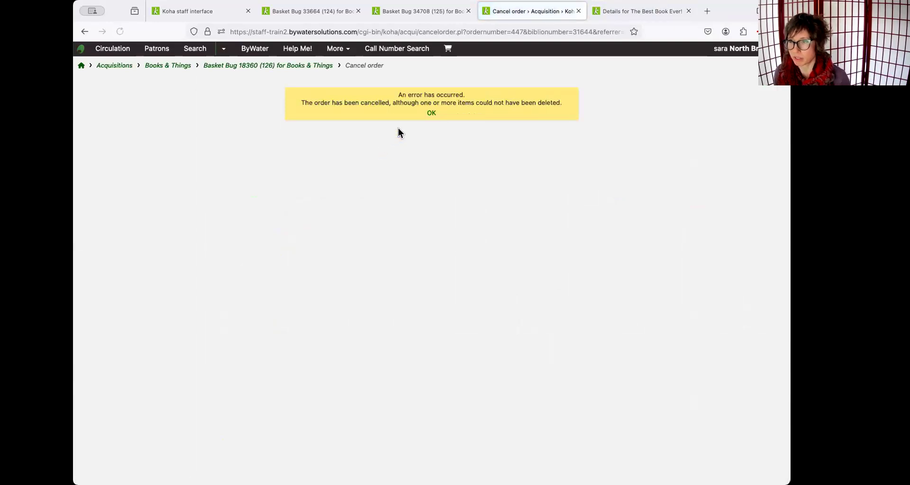
click(431, 113)
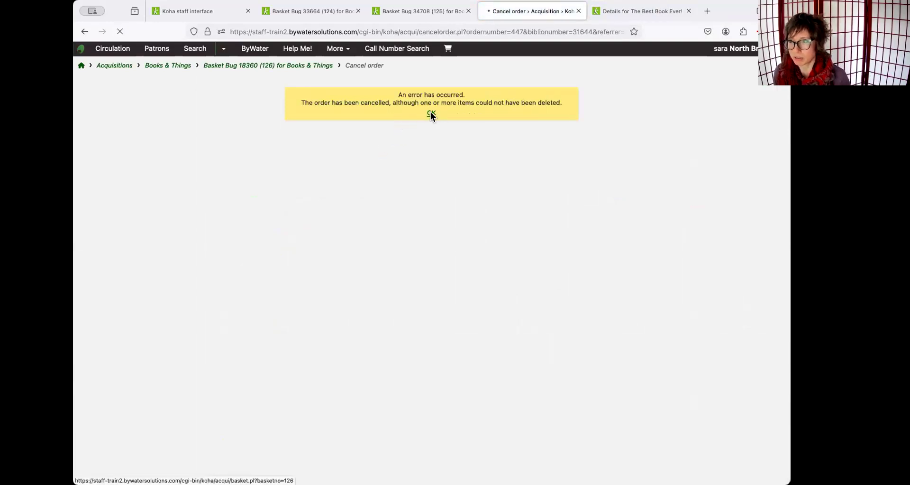
Step: Examine the cancellation options of the "Checkpoint Charlie" order in basket Bug 18360
scroll(523, 334, down, 5)
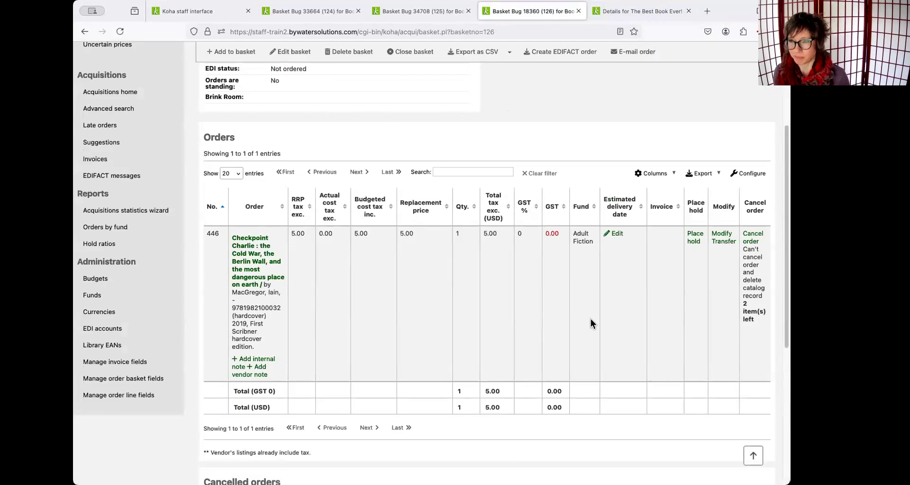
scroll(594, 333, up, 5)
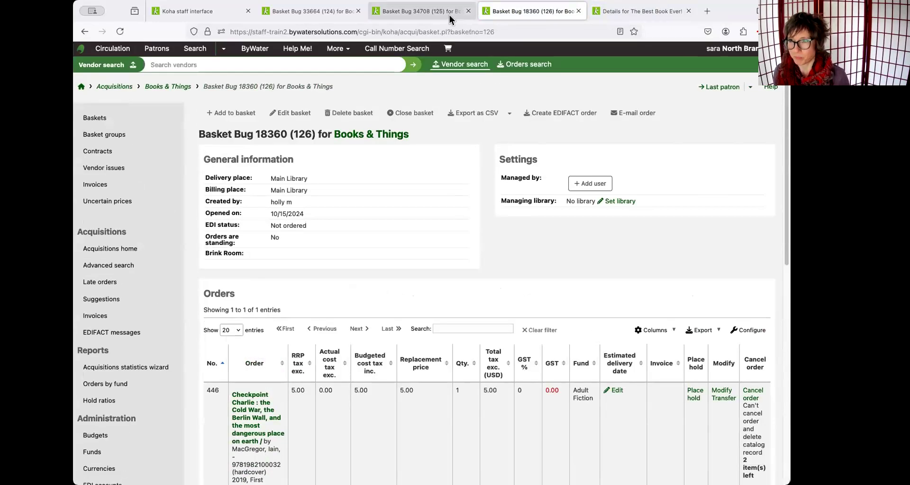
click(449, 15)
click(542, 11)
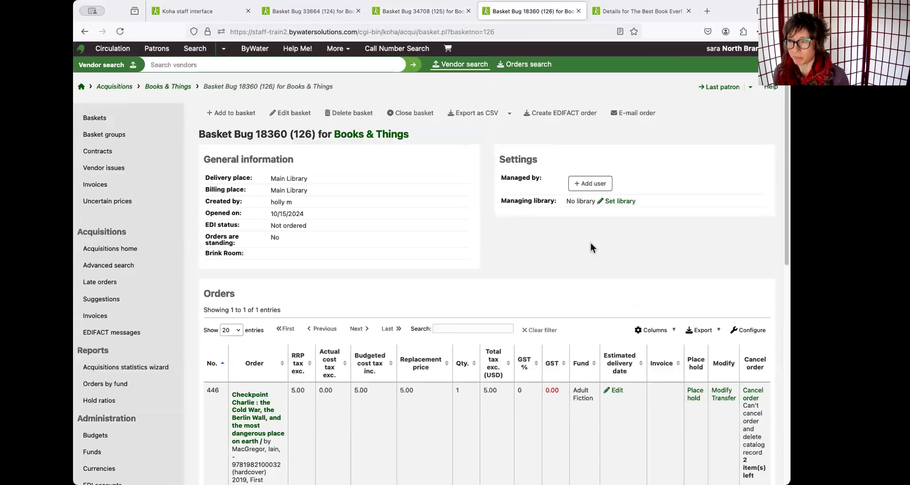
scroll(597, 250, down, 3)
scroll(602, 261, down, 1)
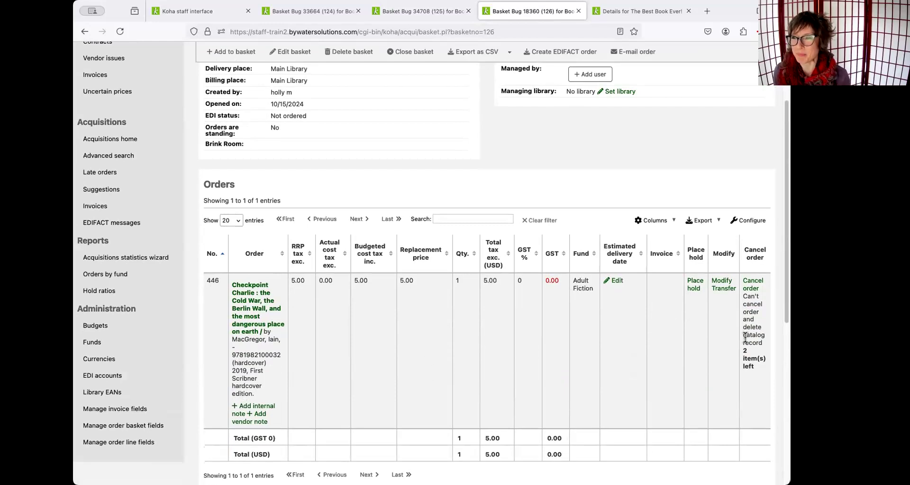
Step: Open the catalog record of "Checkpoint Charlie" in a new tab, review its holdings, and return to the basket
right_click(247, 283)
click(275, 288)
click(588, 11)
scroll(536, 294, down, 5)
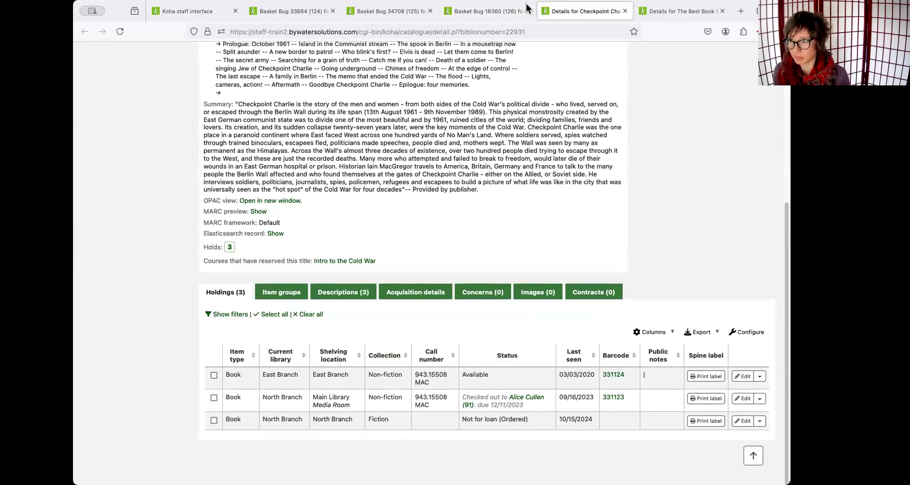
click(511, 12)
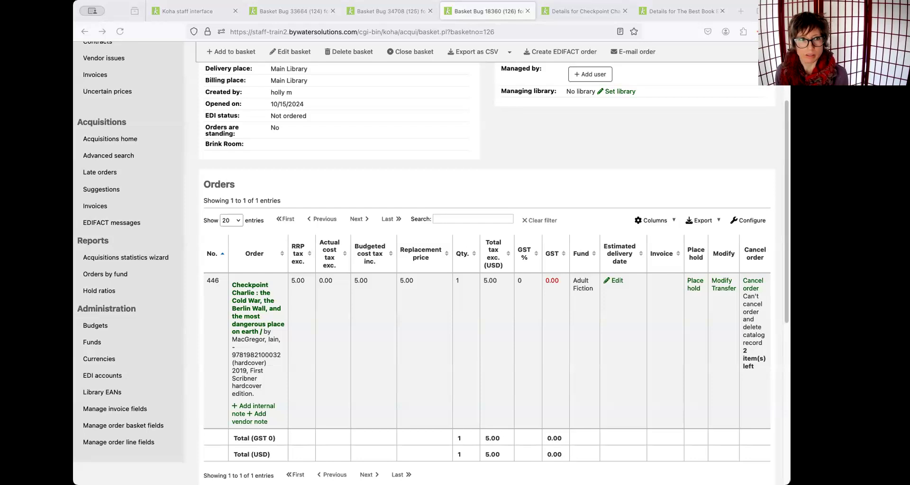
Step: Open the catalog record of "We ride upon sticks" and examine the acquisition status in its acquisition details
drag(443, 15, 443, 14)
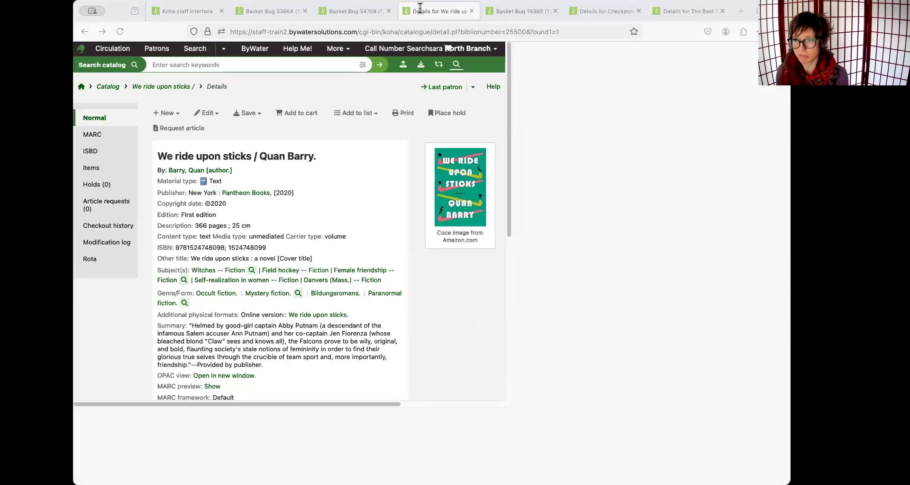
scroll(600, 265, down, 3)
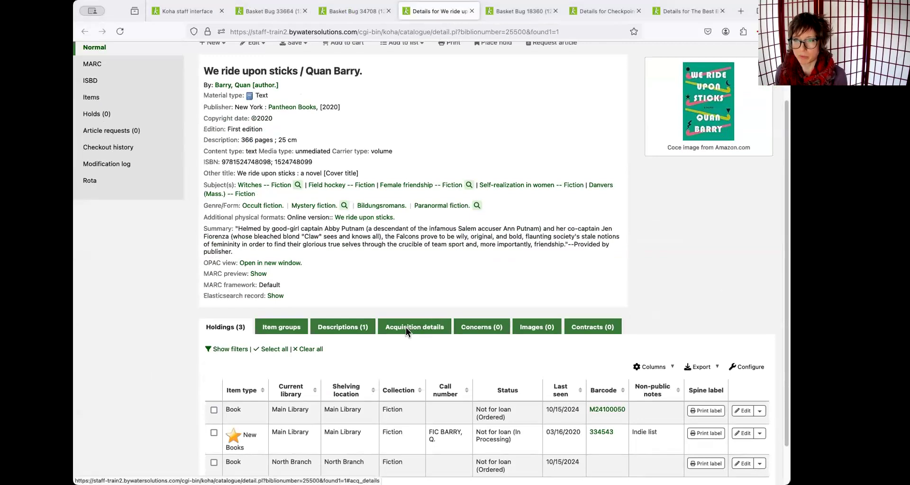
click(407, 329)
drag(388, 354, 209, 354)
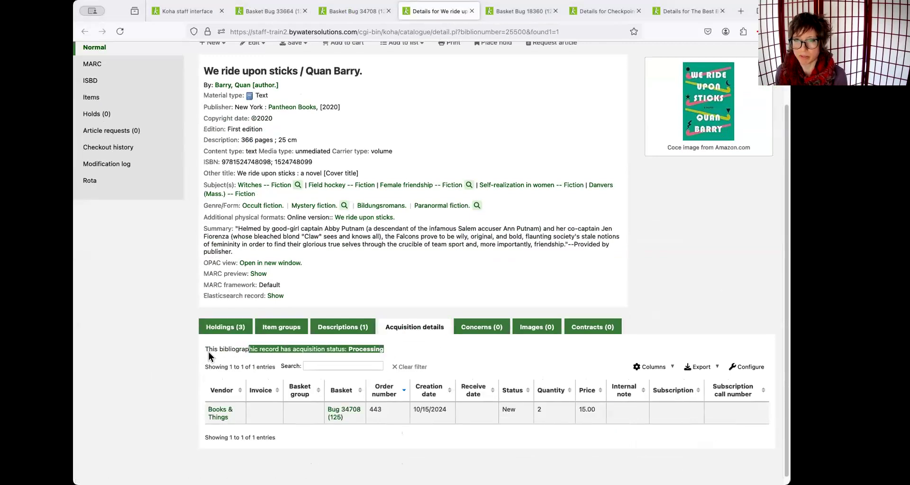
click(392, 355)
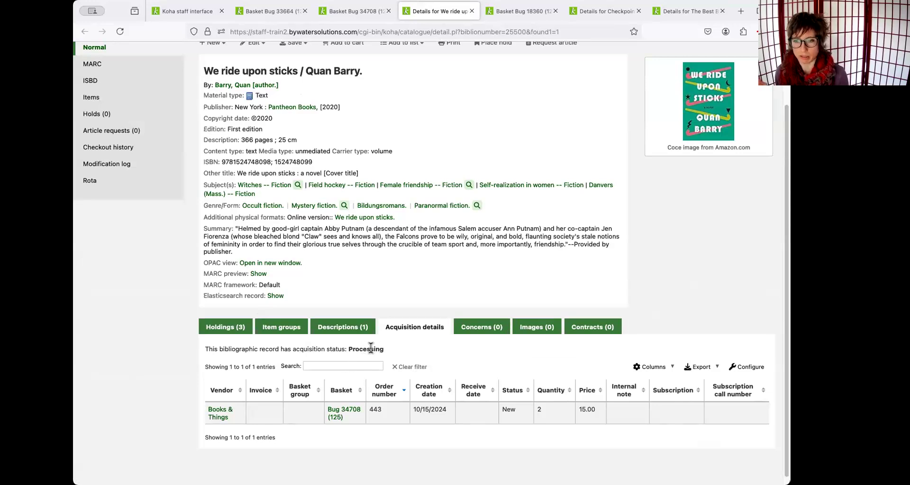
mouse_move(371, 348)
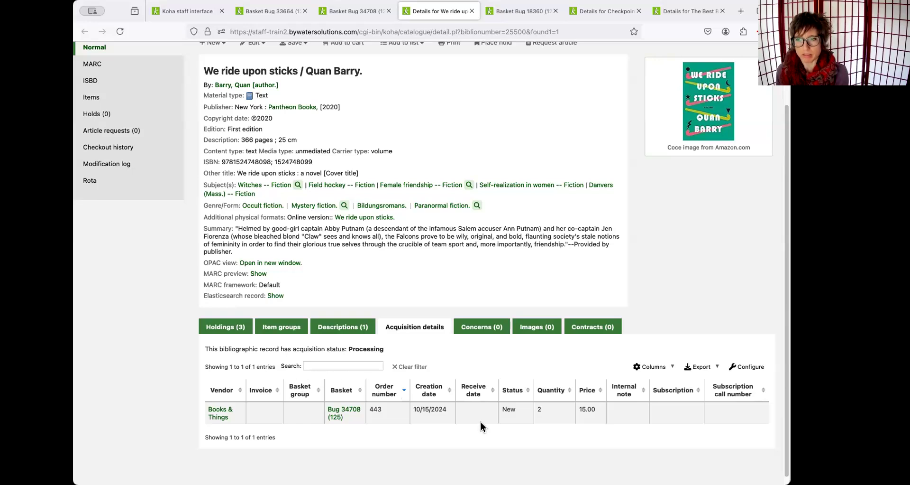
Step: Compare the item statuses in the record's holdings with its acquisition details
click(229, 330)
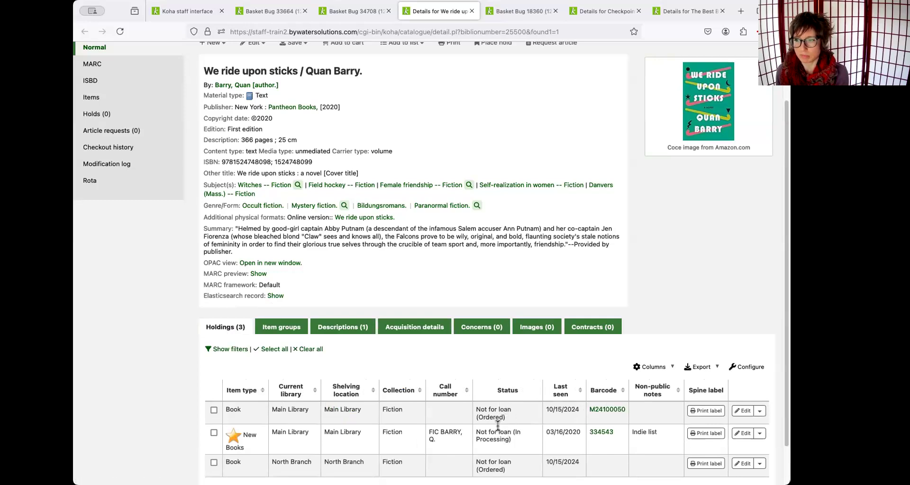
click(414, 330)
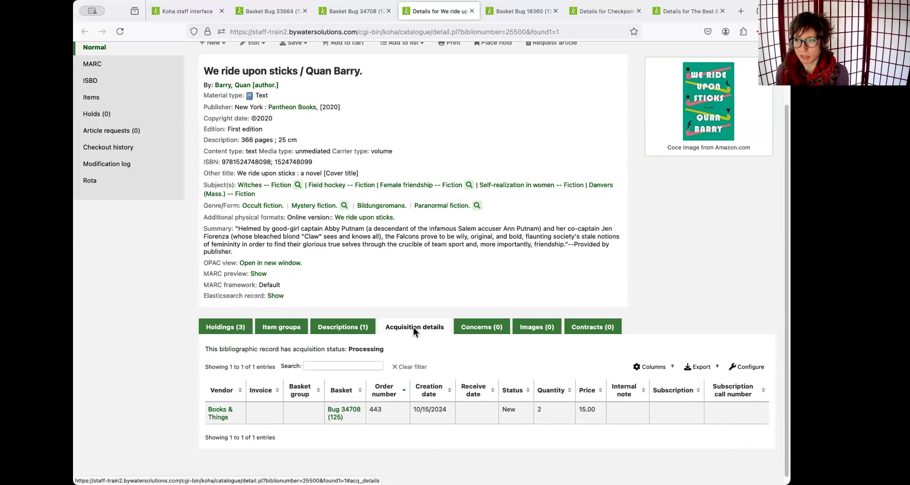
click(217, 327)
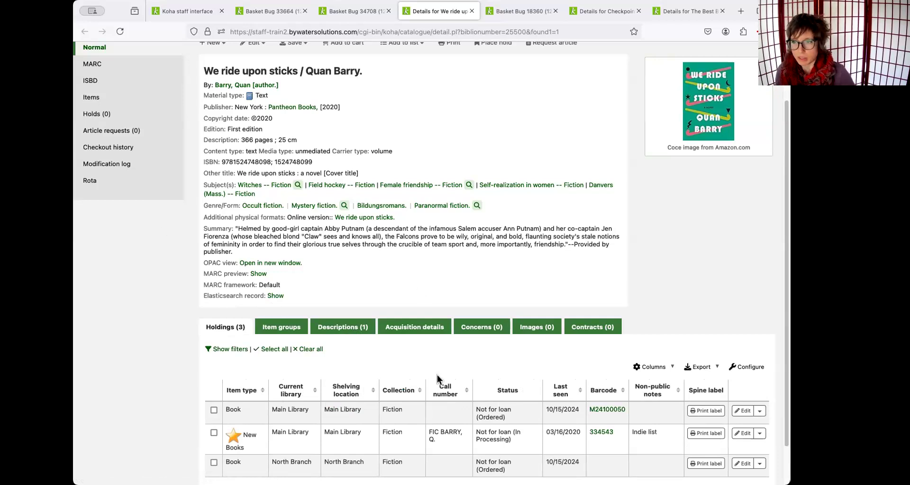
click(402, 326)
Step: Open the vendor Books & Things from the acquisition details in a new tab, view its baskets, and return to the record
right_click(221, 412)
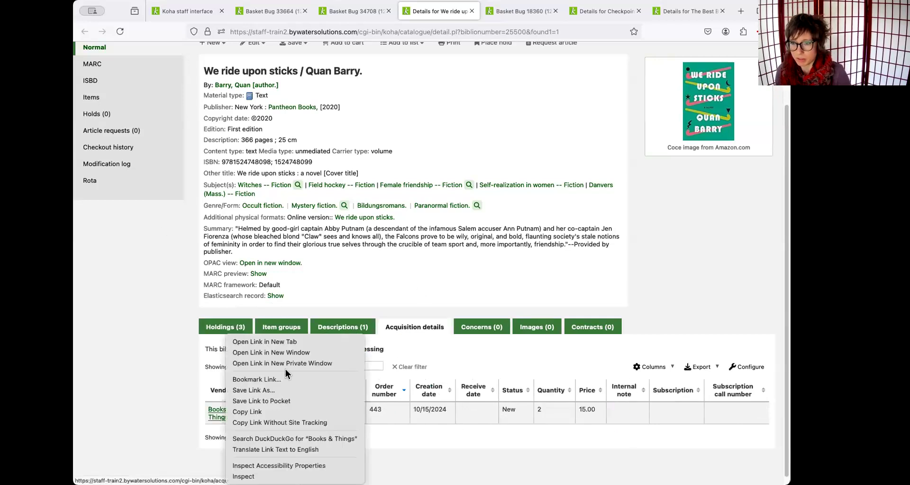
click(246, 340)
click(474, 11)
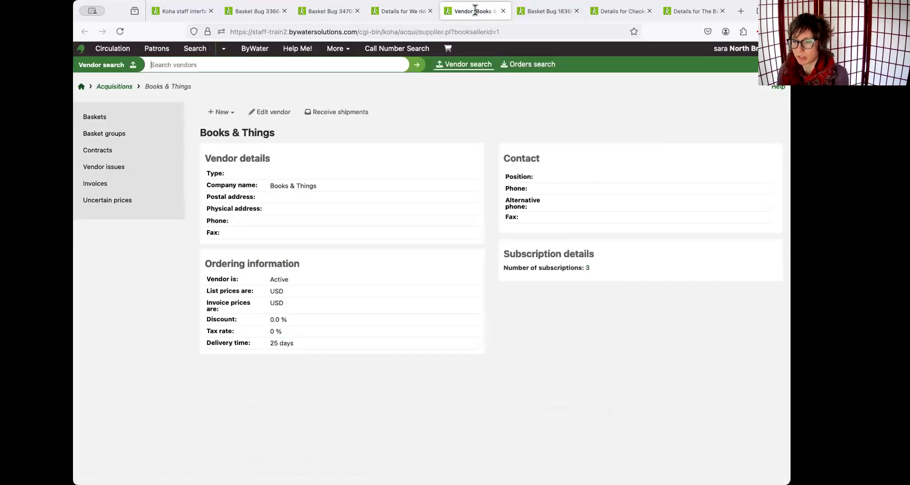
click(95, 117)
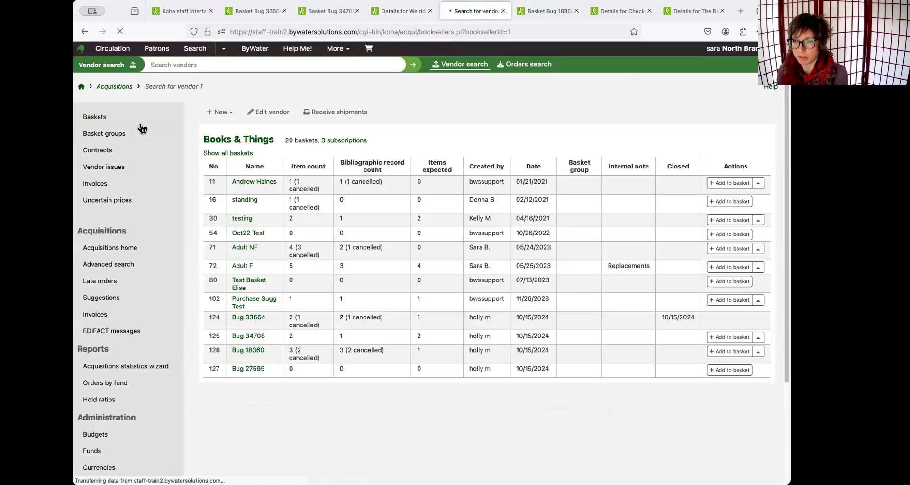
click(417, 12)
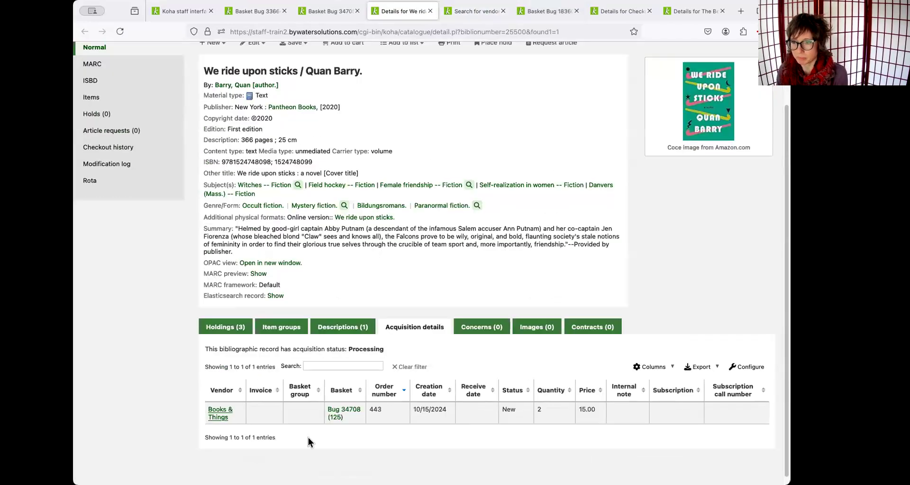
Step: Open basket Bug 34708 from the acquisition details in a new tab, view it, and return to the record
right_click(351, 411)
key(Return)
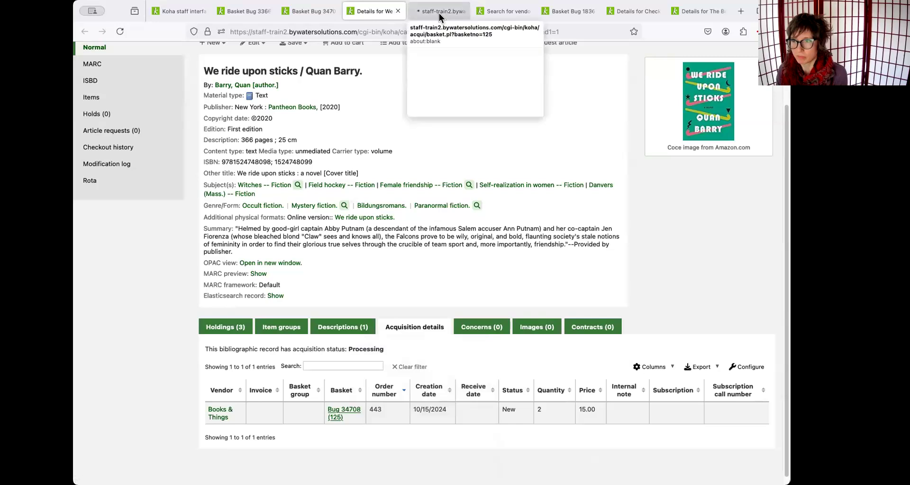
click(438, 11)
scroll(457, 316, down, 1)
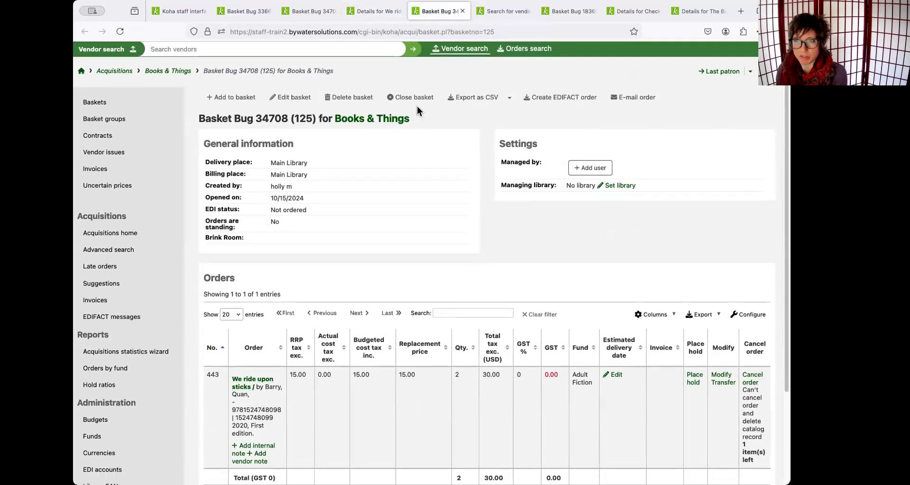
click(389, 16)
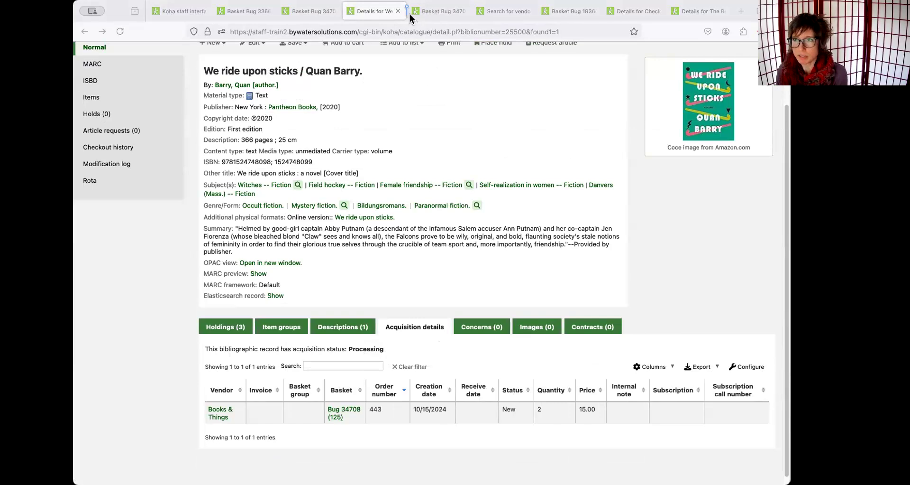
Step: Examine the holdings and acquisition details of the "Regrow your veggies" record
scroll(555, 388, down, 3)
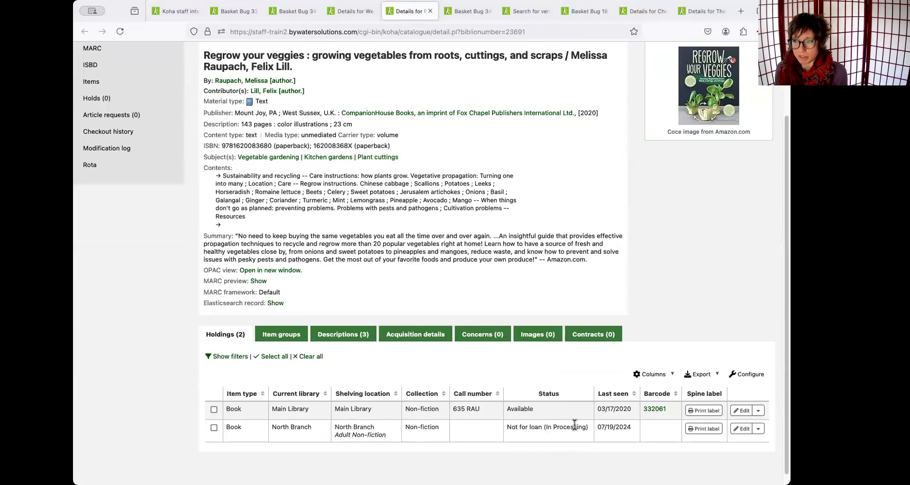
click(392, 332)
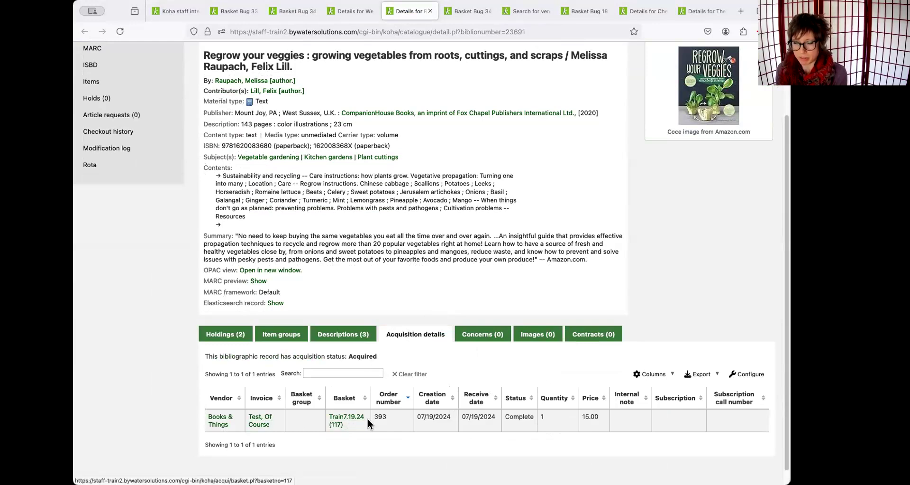
mouse_move(379, 359)
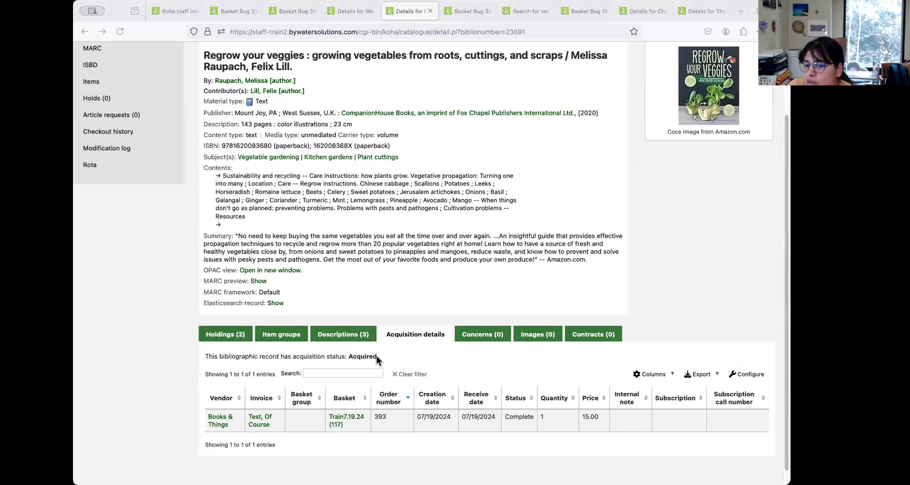
mouse_move(350, 354)
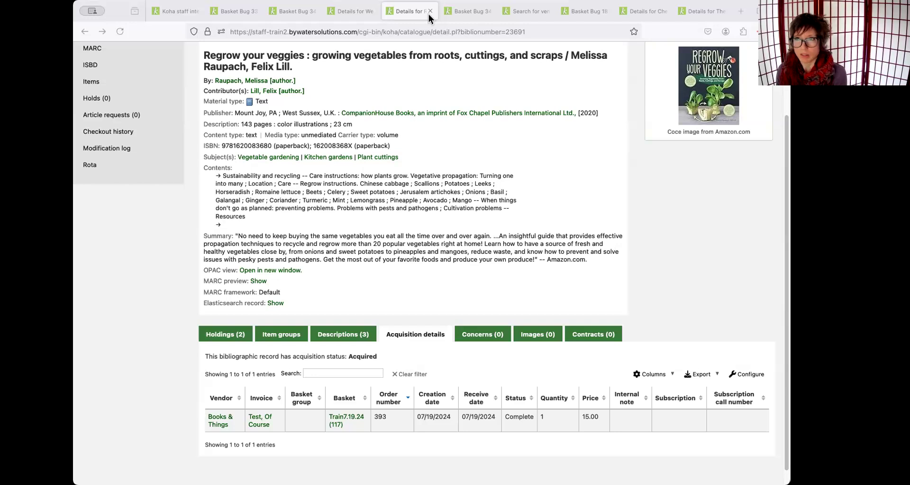
Step: From the order in basket Bug 34708, open hold placement in a new tab and place a hold on "We ride upon sticks" for a patron
click(459, 15)
scroll(581, 265, down, 2)
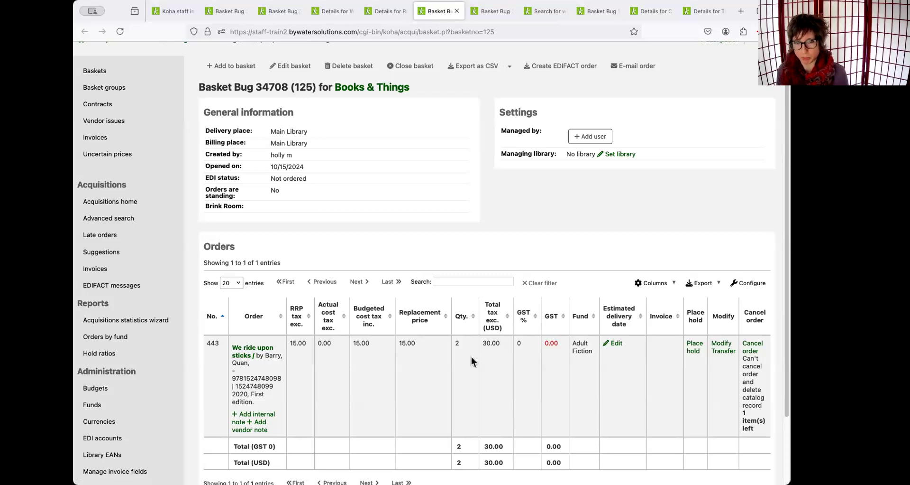
right_click(690, 343)
click(707, 348)
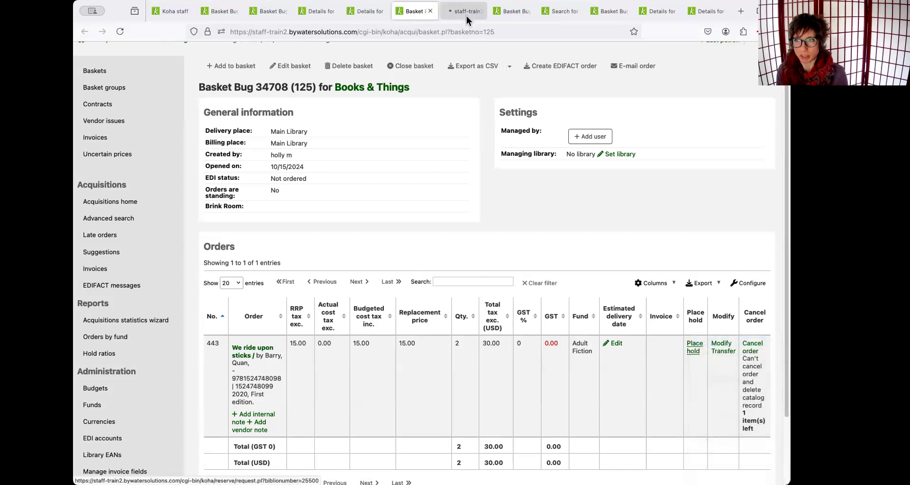
click(467, 14)
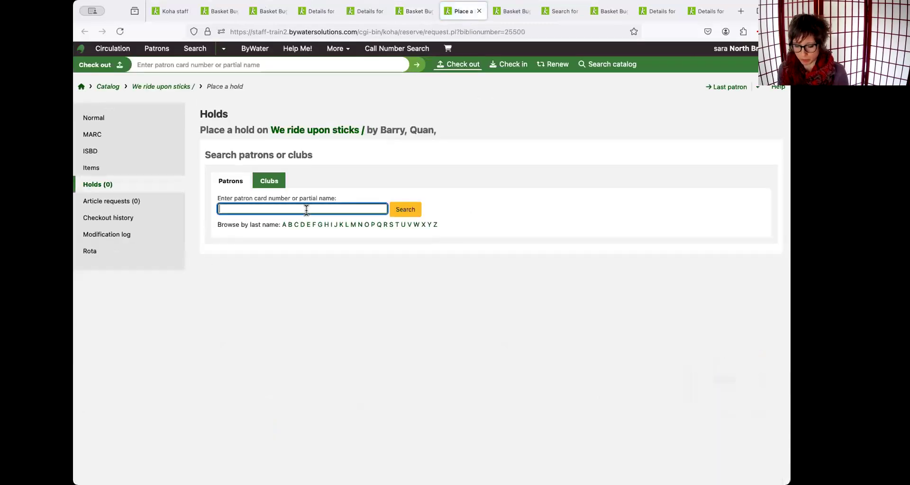
text(nina)
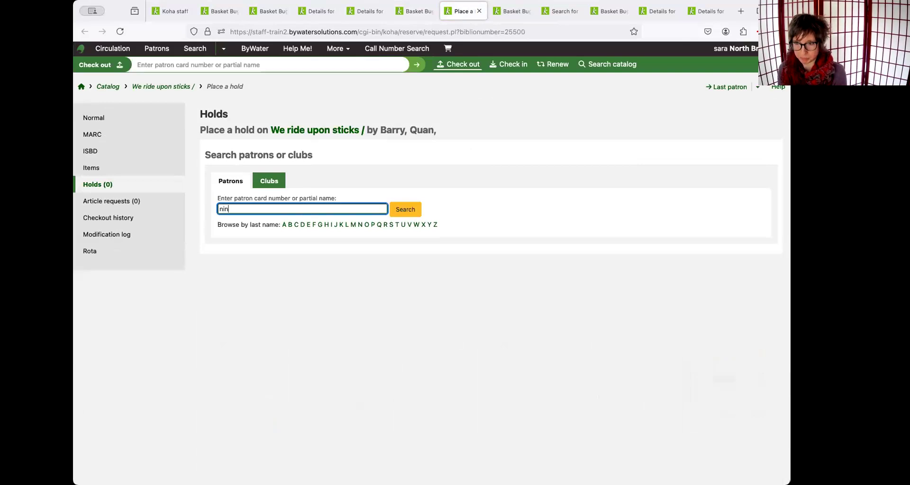
click(300, 222)
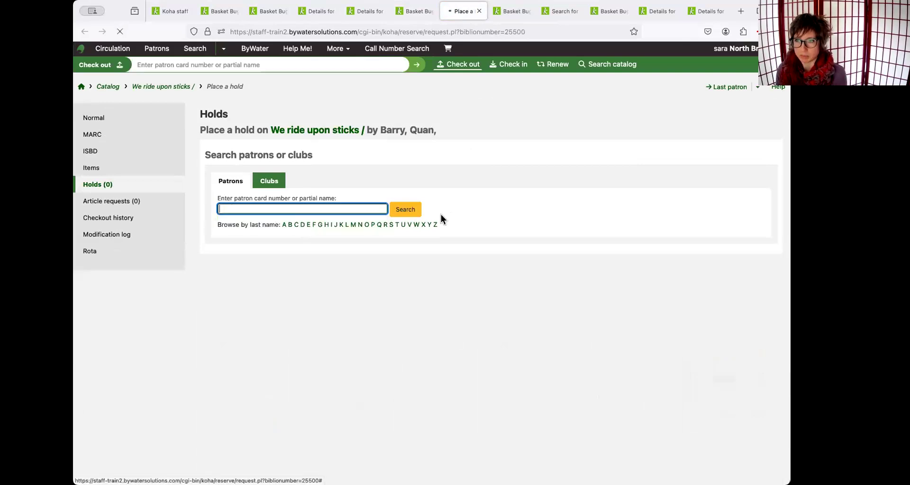
click(247, 404)
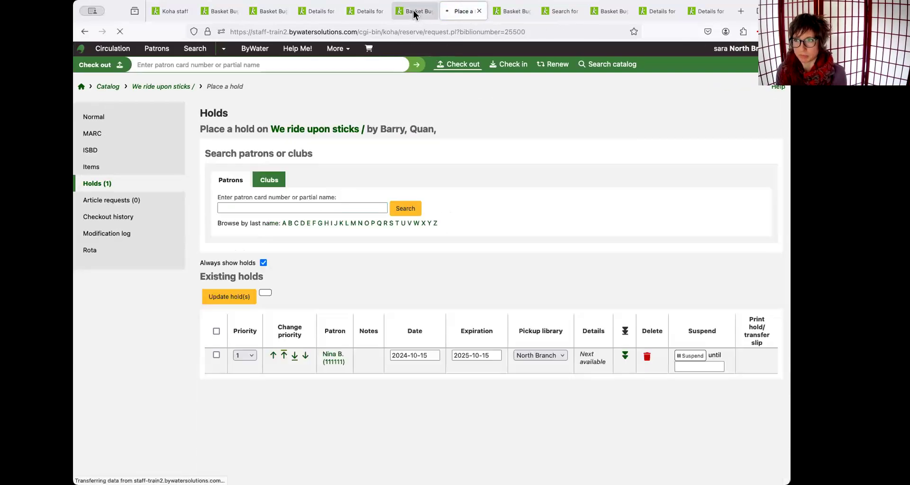
Step: Reload basket Bug 34708 and place a next-available hold on "We ride upon sticks" from its order for another patron, with pickup at North Branch
click(417, 13)
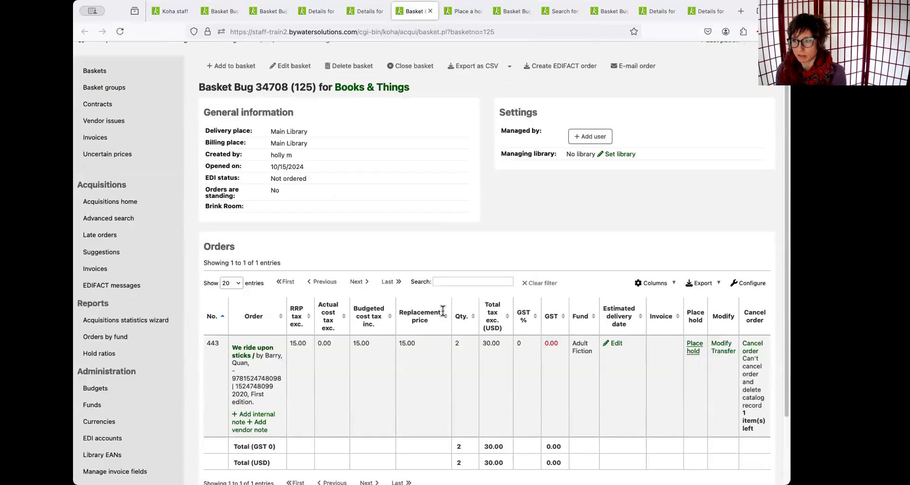
click(120, 31)
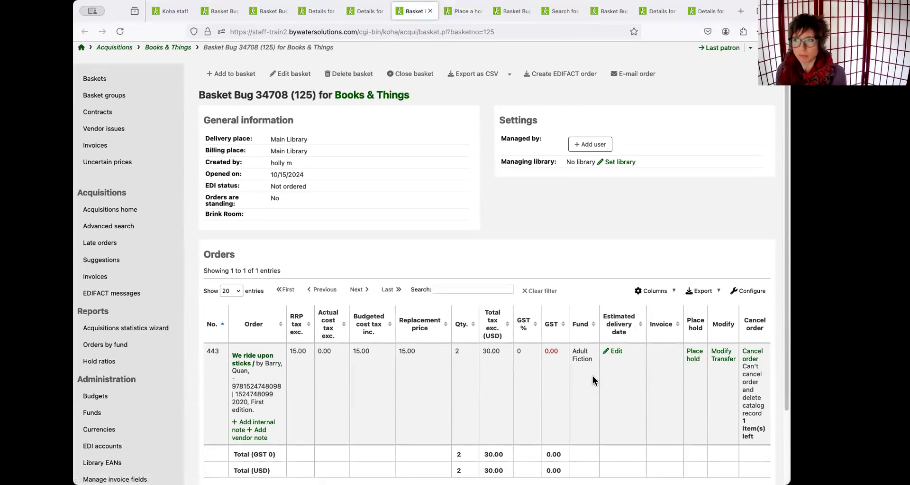
click(693, 354)
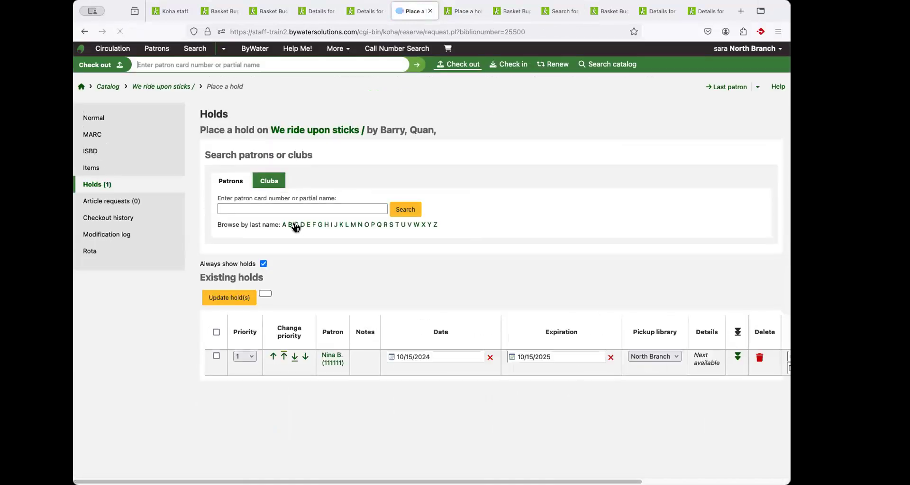
text(darth)
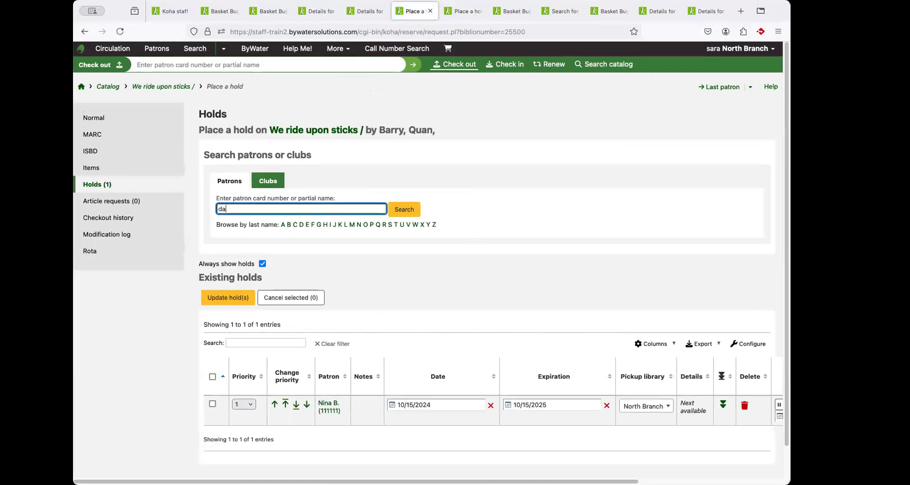
click(327, 220)
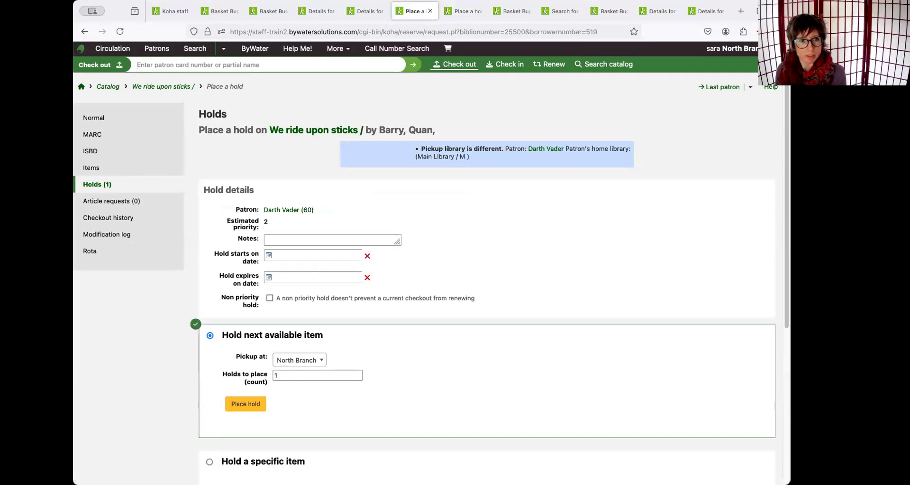
click(246, 403)
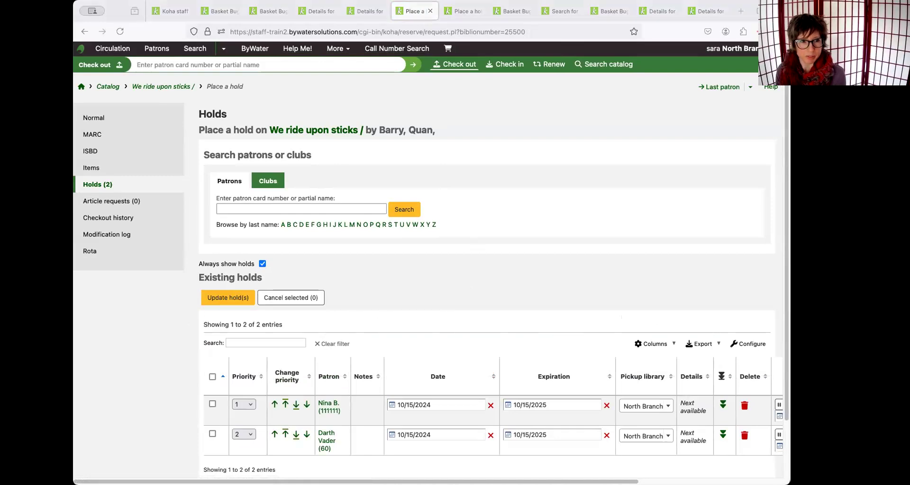
Step: Open basket Bug 27595 and start a new order from the purchase suggestion "Internal Family Systems Therapy"
drag(209, 9, 439, 11)
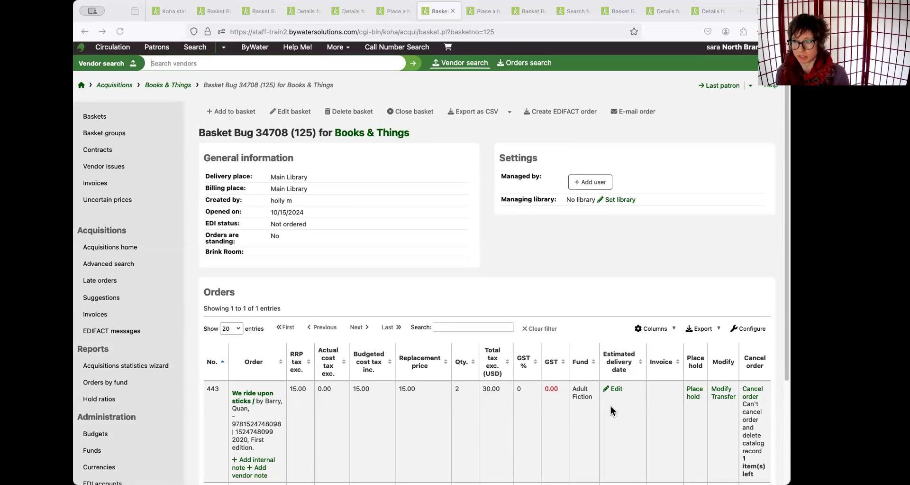
scroll(611, 405, down, 1)
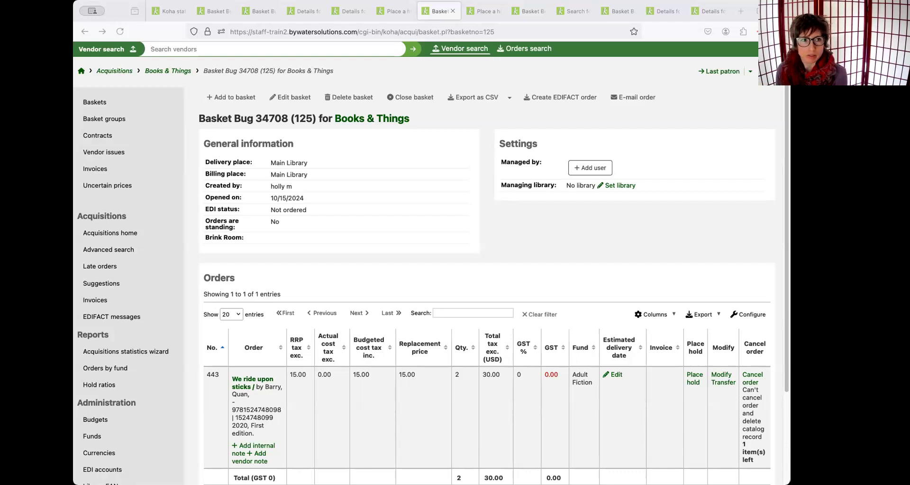
click(420, 15)
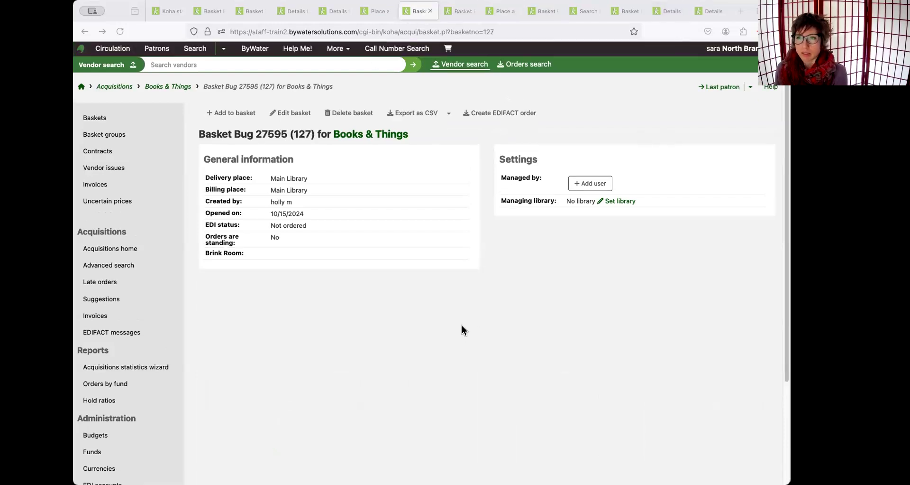
click(219, 115)
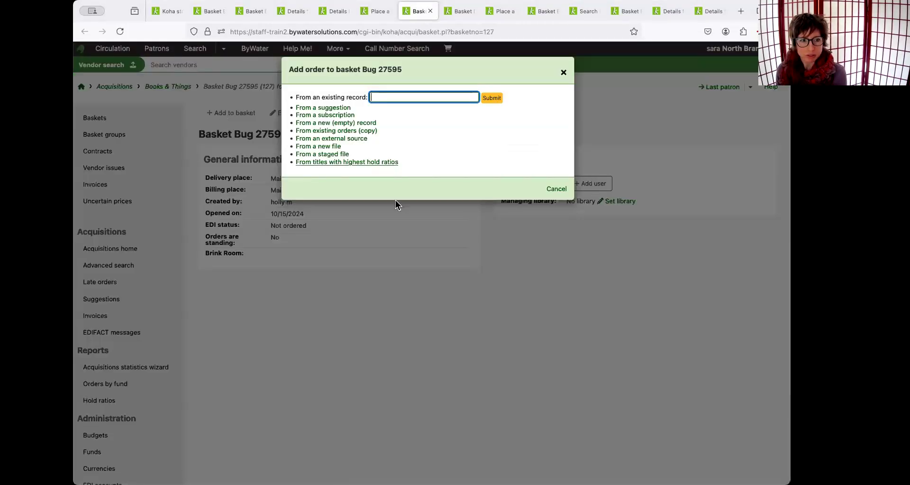
click(345, 110)
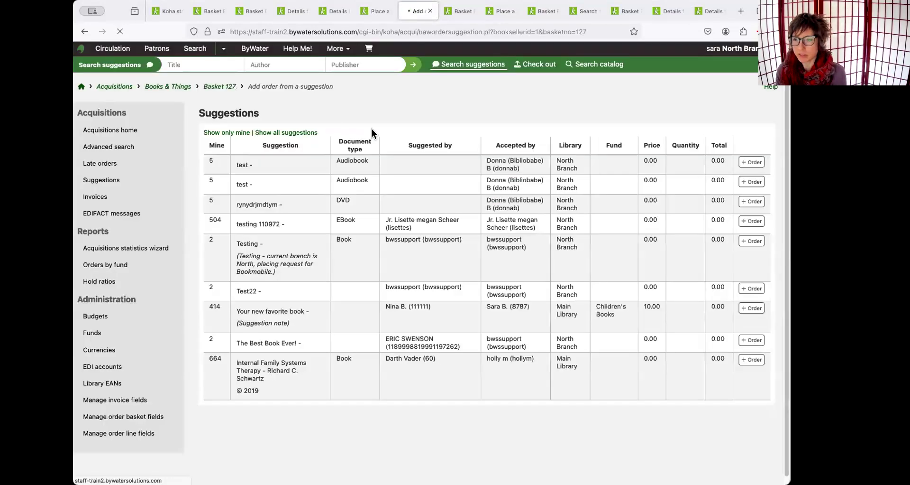
click(757, 432)
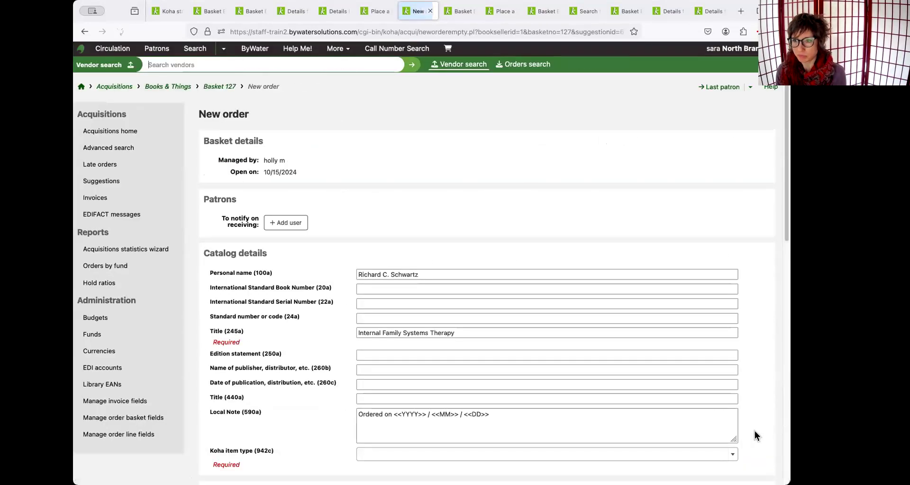
Step: Add an item to the order with collection code Audiovisual and Koha item type Book
scroll(312, 307, down, 10)
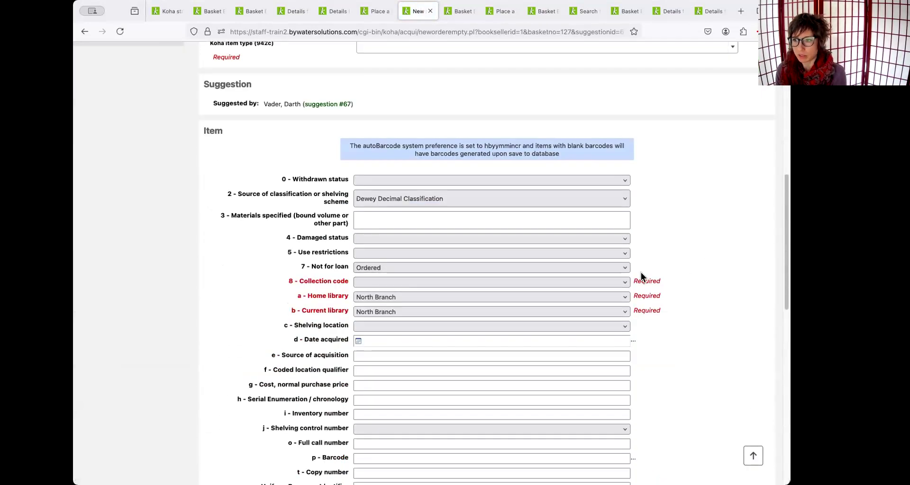
click(618, 282)
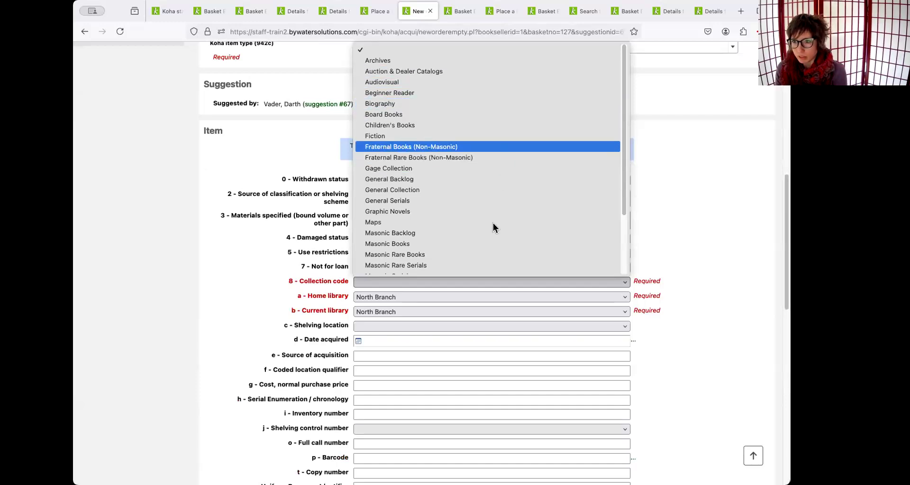
key(Return)
click(610, 326)
click(694, 346)
scroll(616, 309, down, 4)
click(565, 381)
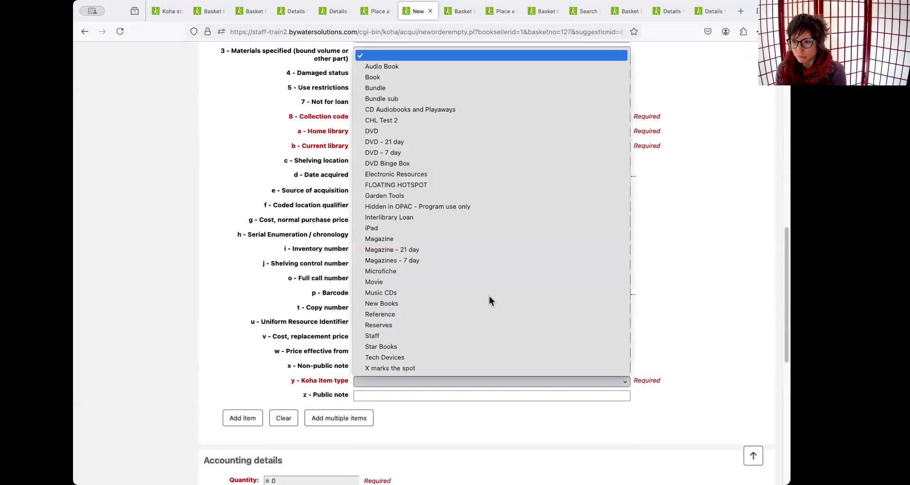
click(516, 79)
scroll(474, 351, down, 1)
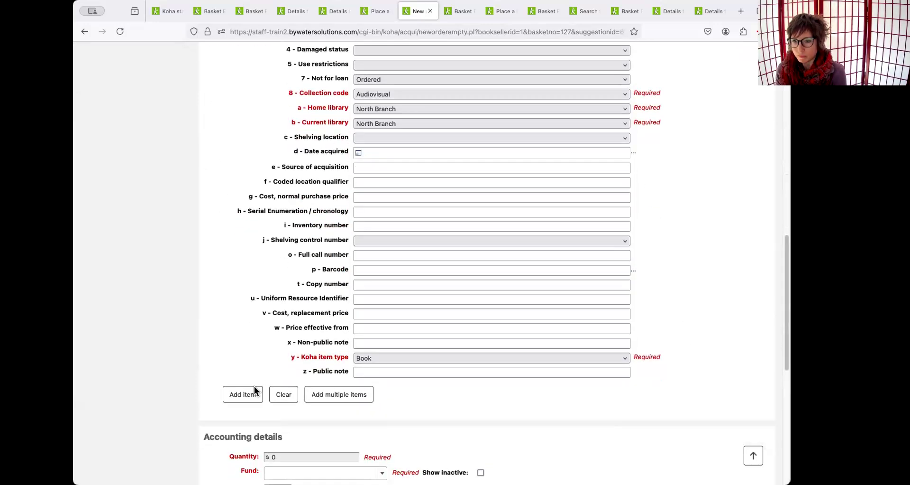
click(243, 395)
Step: Assign the order to the Audio visual materials fund with a vendor price of 20, and save it
scroll(304, 264, down, 6)
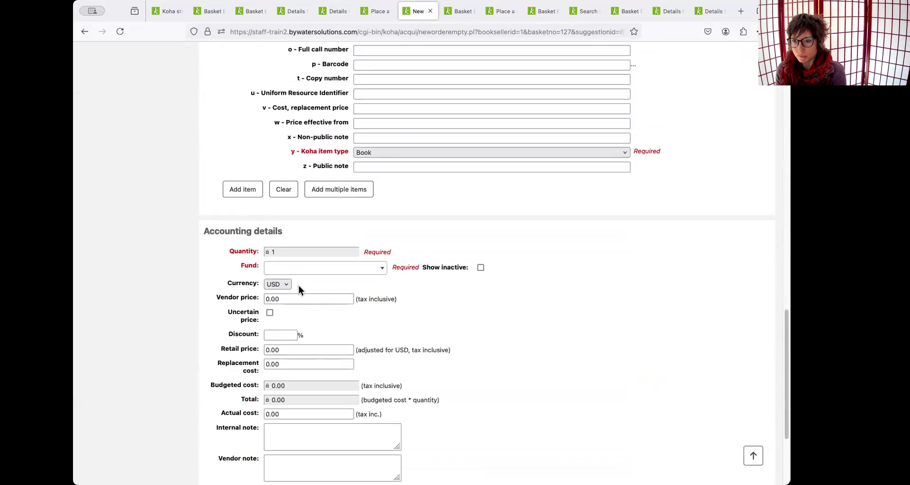
click(327, 267)
click(338, 368)
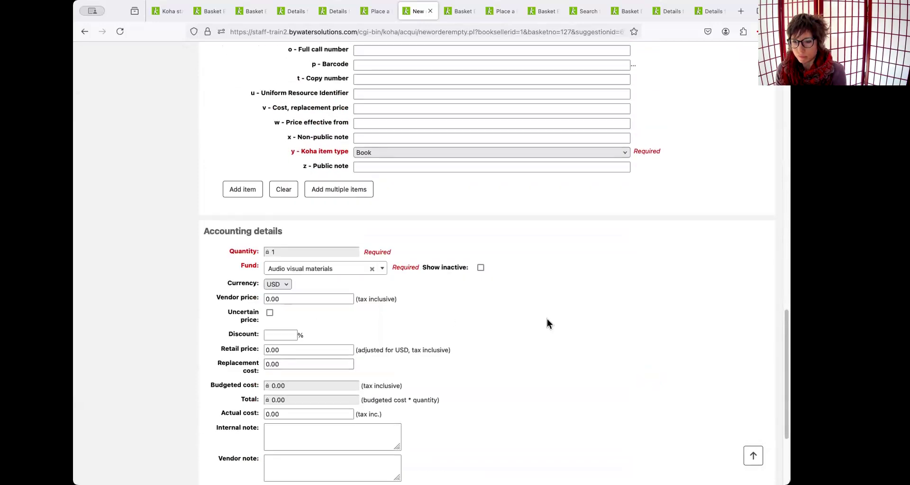
click(286, 298)
text(20)
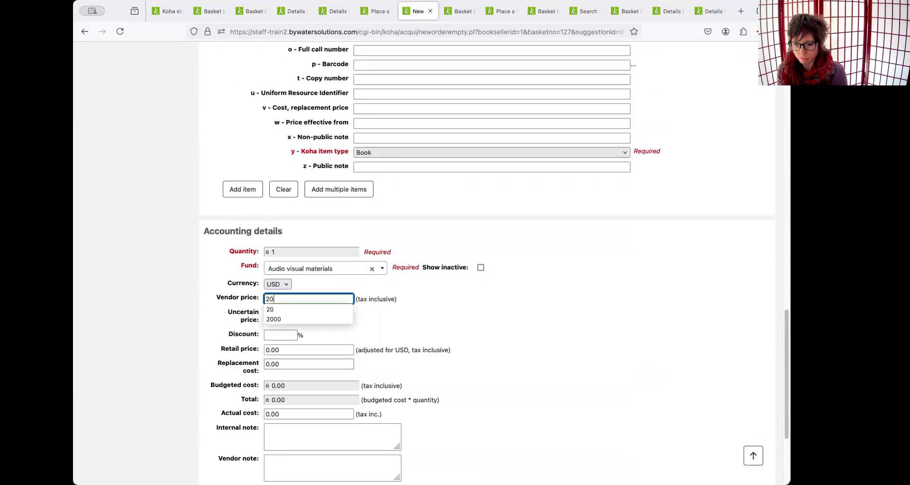
key(Tab)
scroll(553, 349, down, 3)
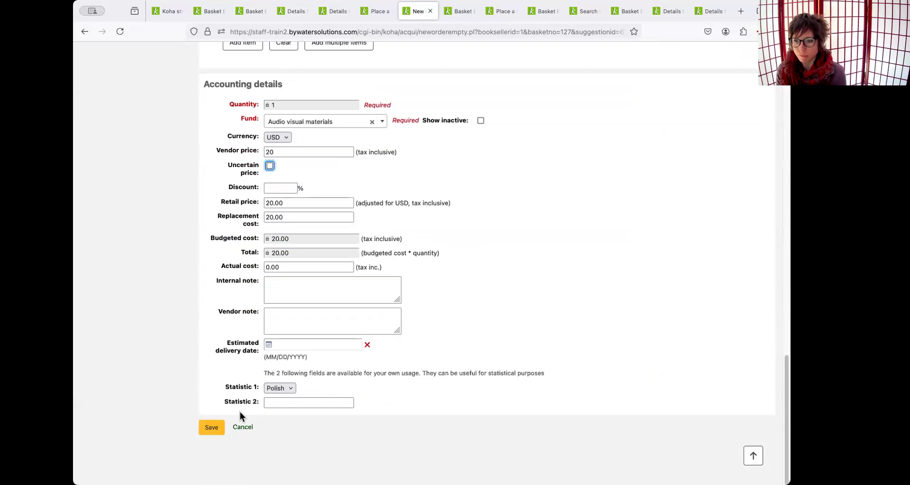
click(212, 428)
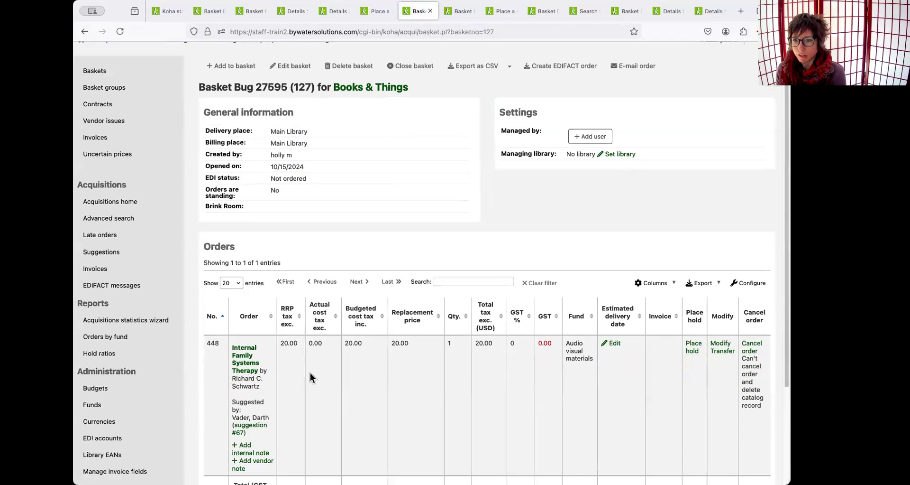
Step: Open the ordered title's catalog record in a new tab, view its holds, and return to basket Bug 27595
scroll(310, 371, down, 1)
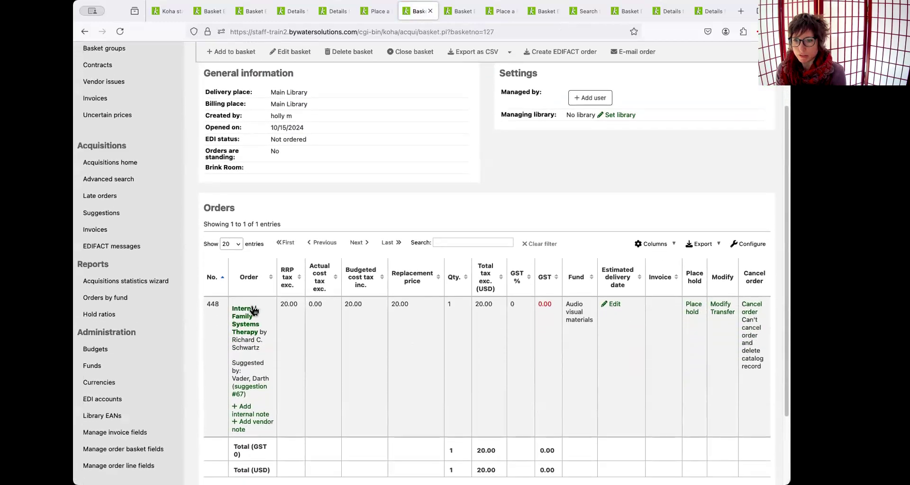
right_click(253, 338)
click(277, 321)
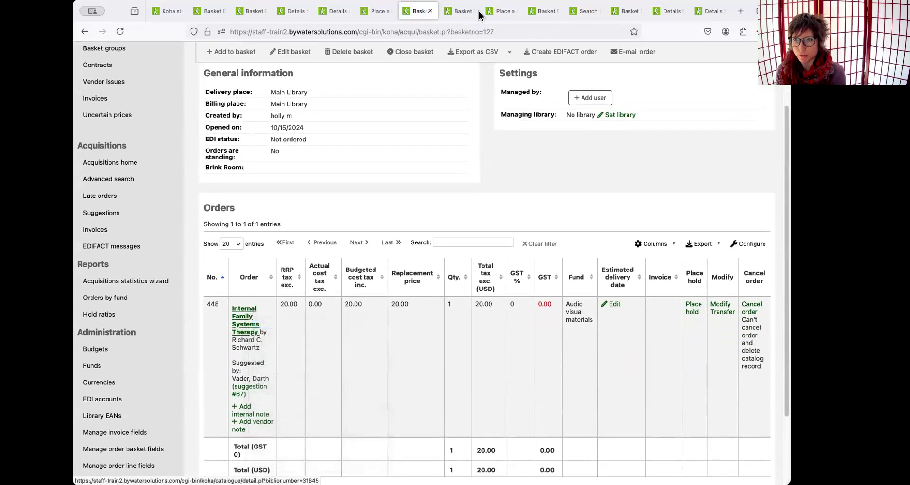
click(477, 13)
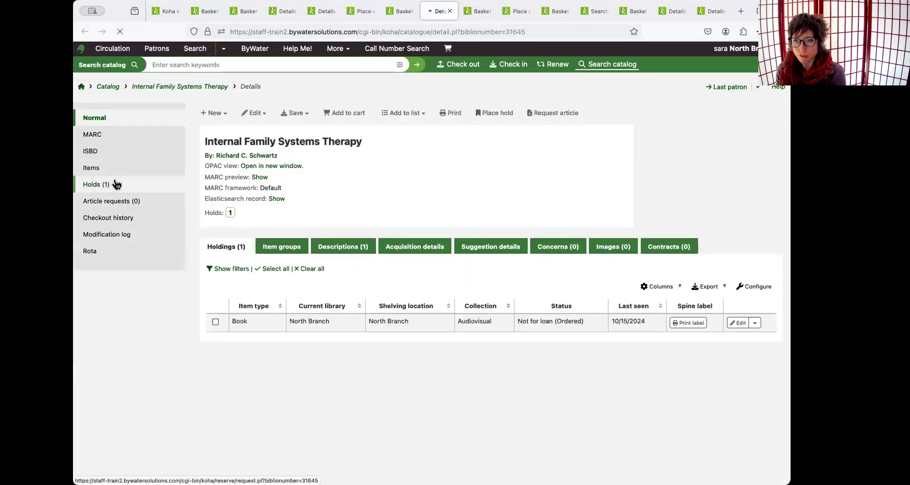
click(116, 184)
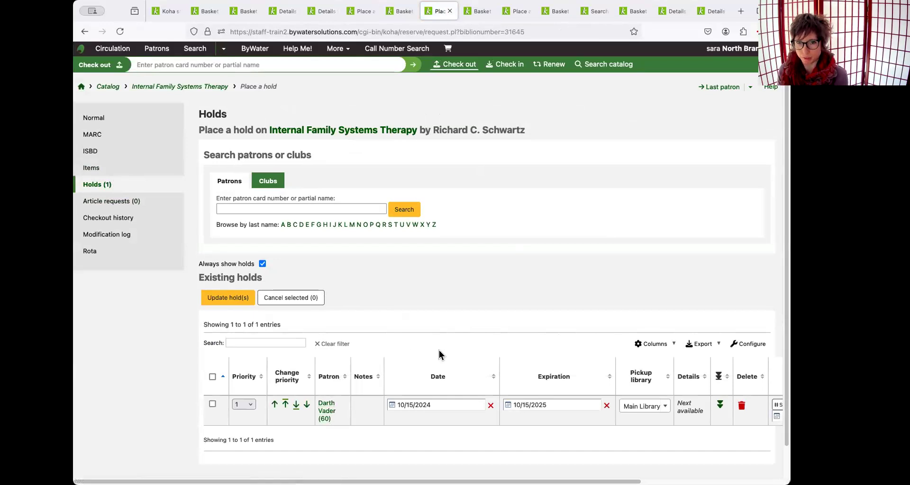
click(512, 13)
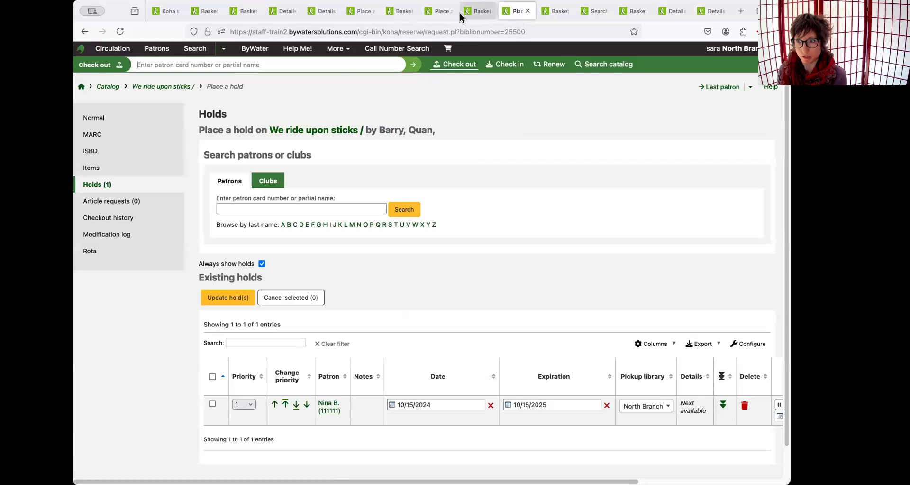
mouse_move(436, 16)
click(400, 12)
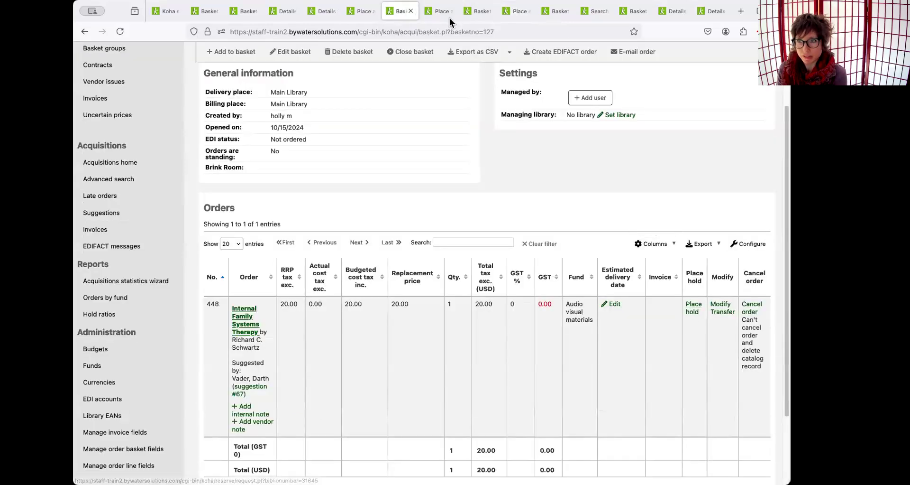
mouse_move(435, 14)
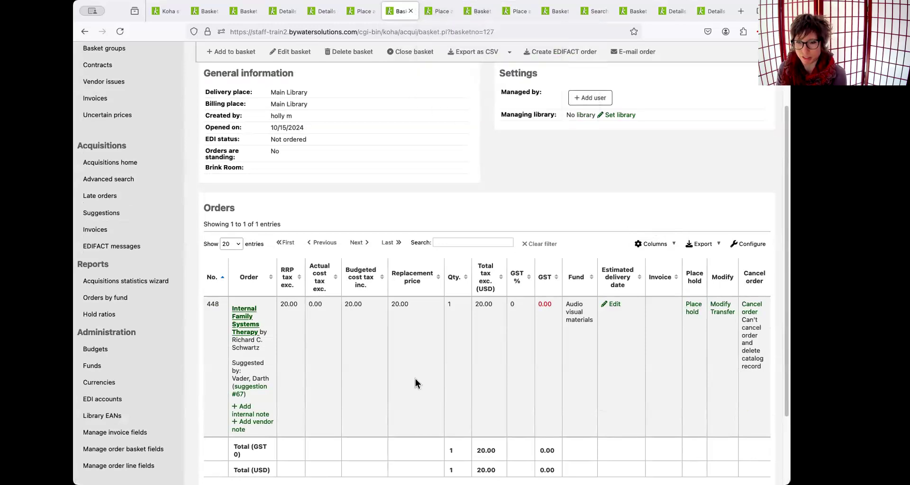
Step: From the hold on "Internal Family Systems Therapy", open the patron's record and view their sent notices
click(437, 11)
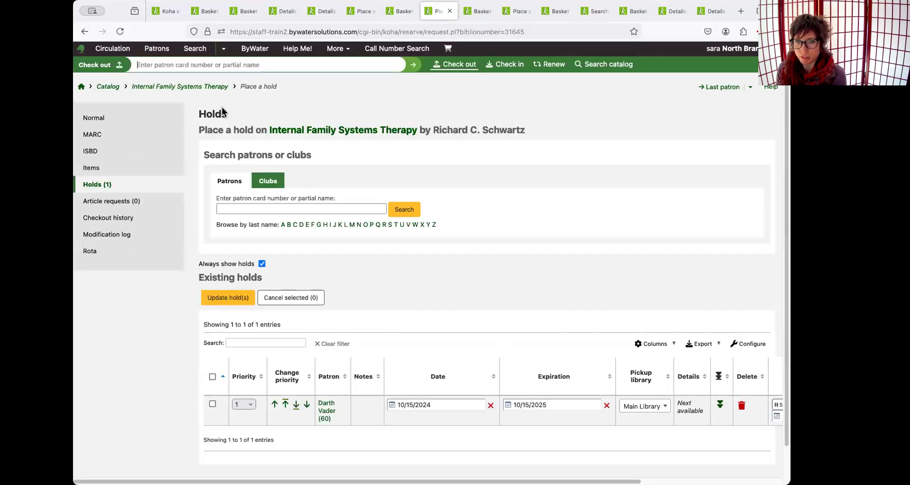
click(329, 414)
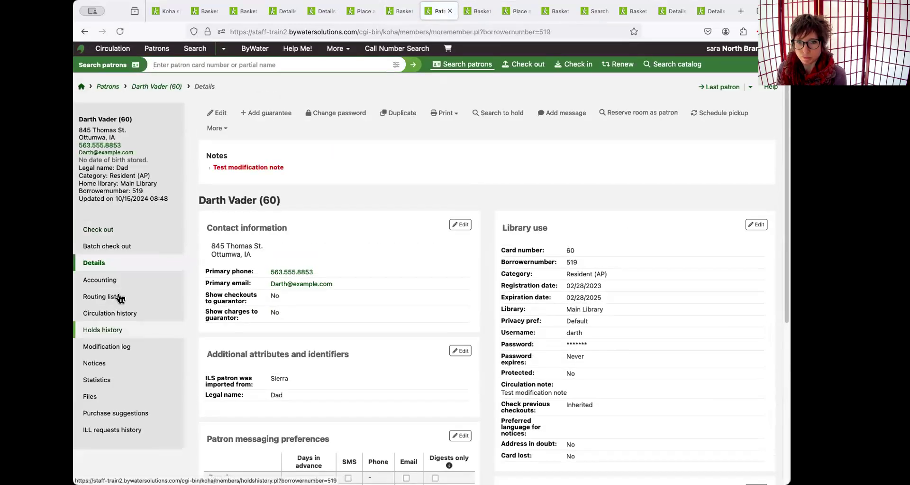
click(112, 363)
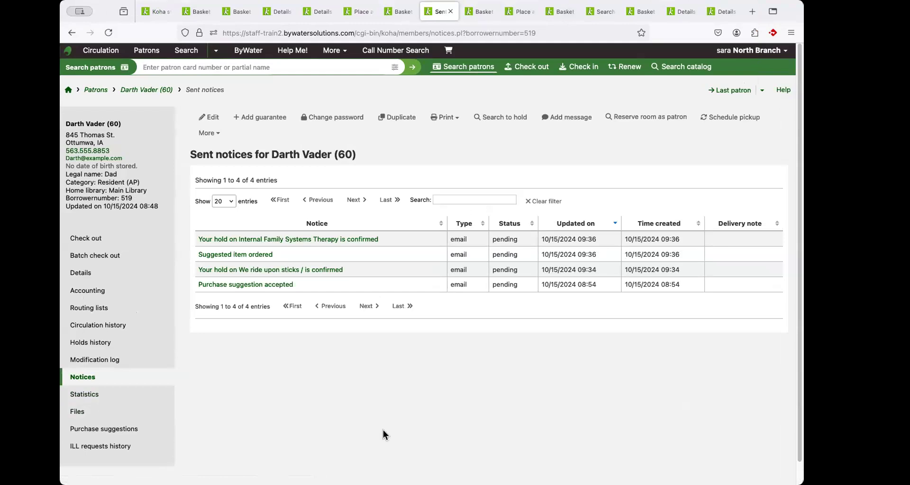
Step: Return to basket Bug 27595 and review its general information and order line
click(398, 11)
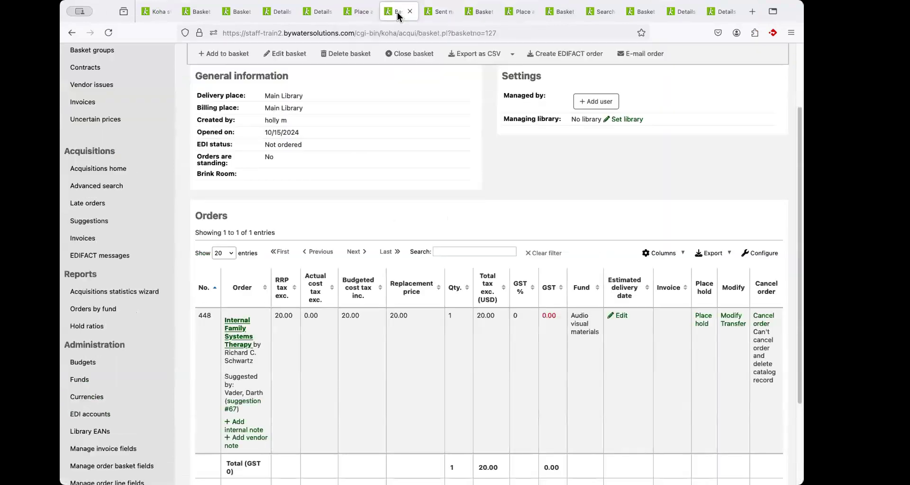
scroll(375, 335, down, 1)
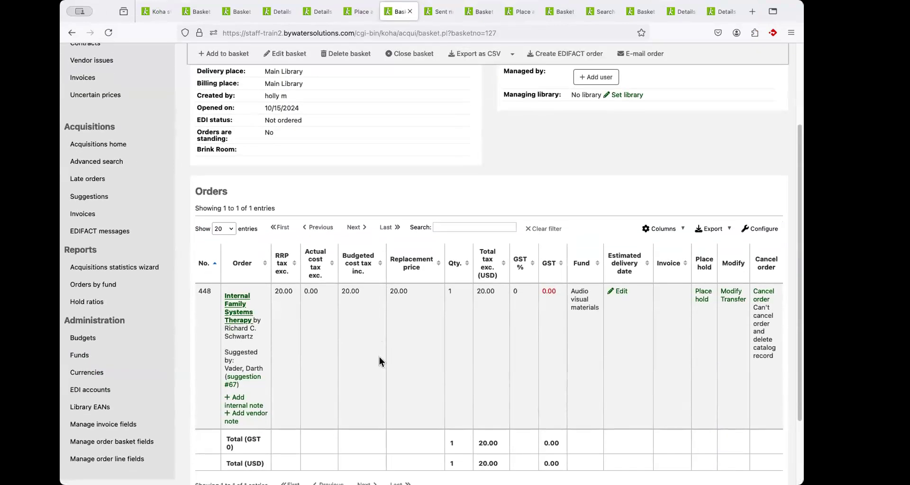
scroll(381, 357, up, 5)
scroll(285, 437, down, 1)
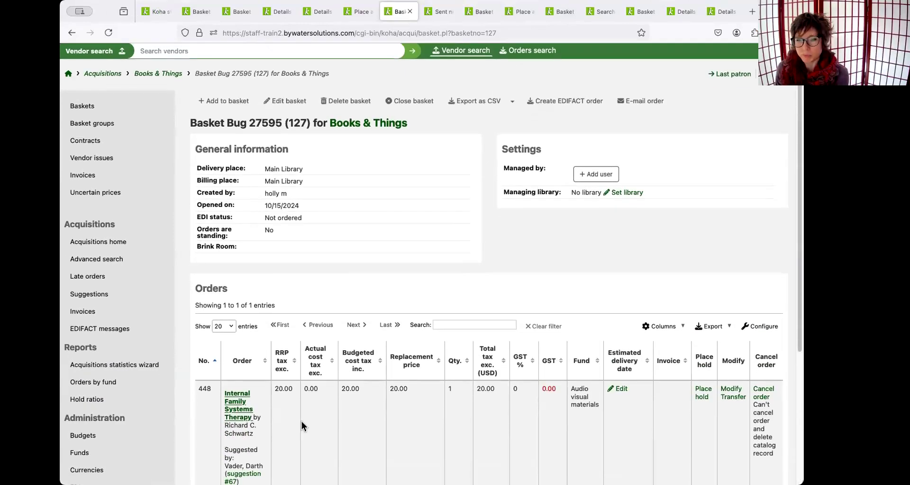
scroll(299, 423, down, 1)
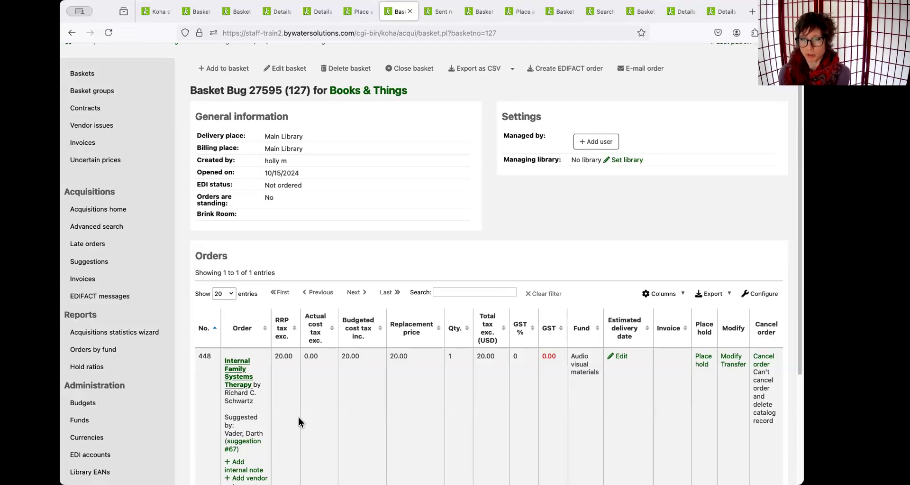
Step: Review the accepted suggestions that can be ordered into basket Bug 27595, and look over the other sources for adding an order
scroll(341, 385, down, 1)
click(261, 52)
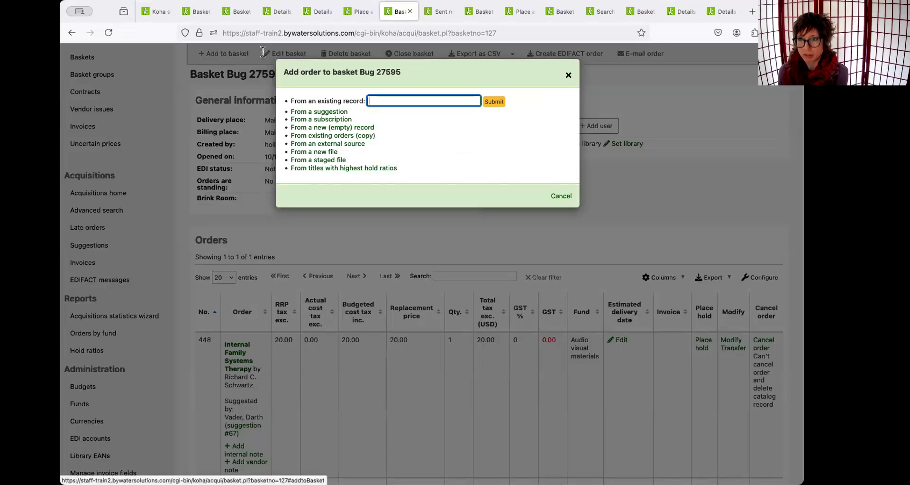
click(338, 113)
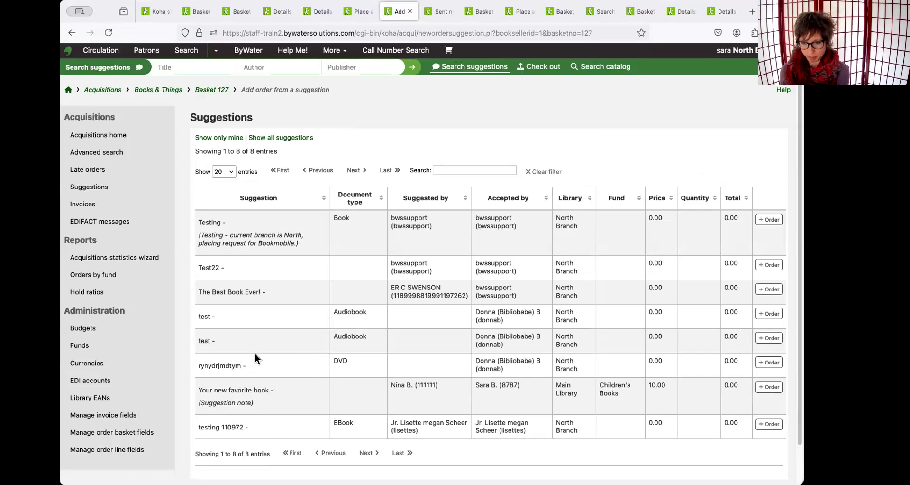
click(71, 32)
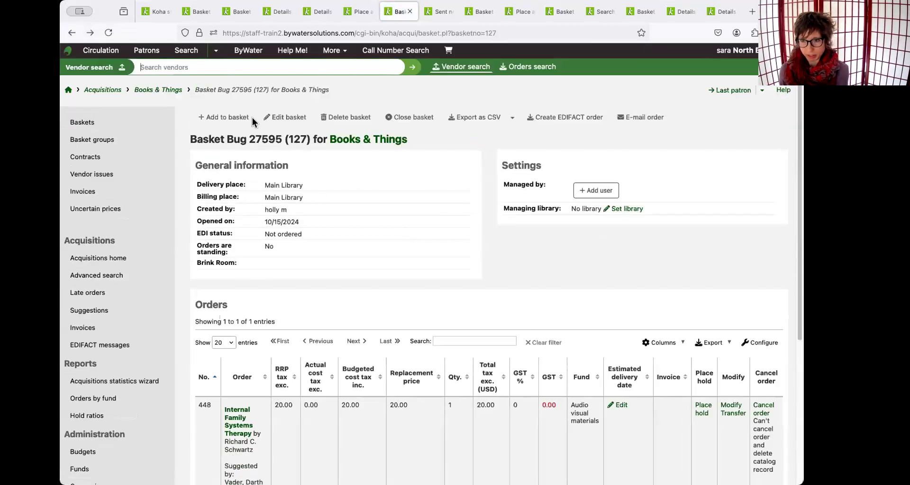
click(212, 117)
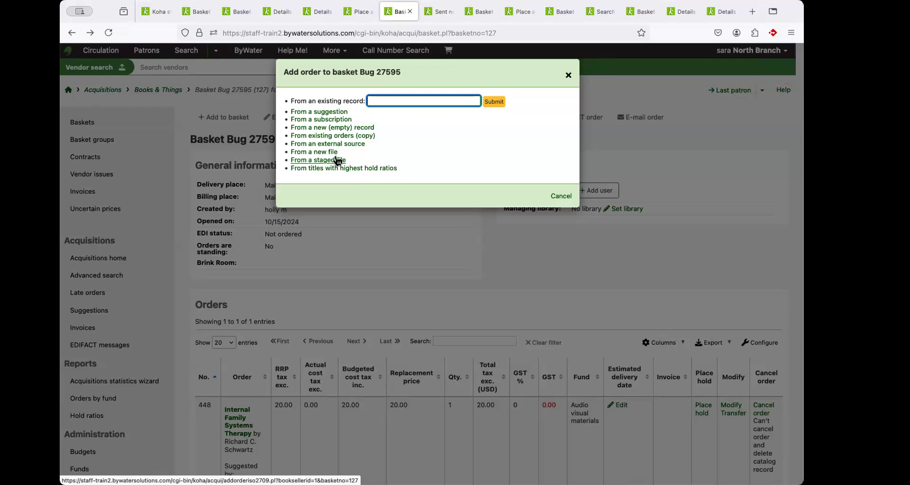
click(569, 75)
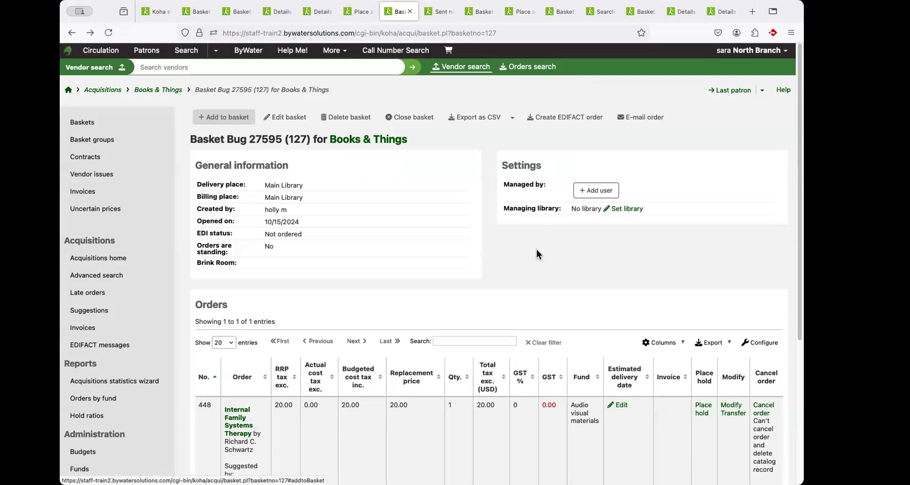
Step: Open the "Internal Family Systems Therapy" catalog record in a new tab, view its record editing options, and return to the basket
scroll(537, 250, down, 3)
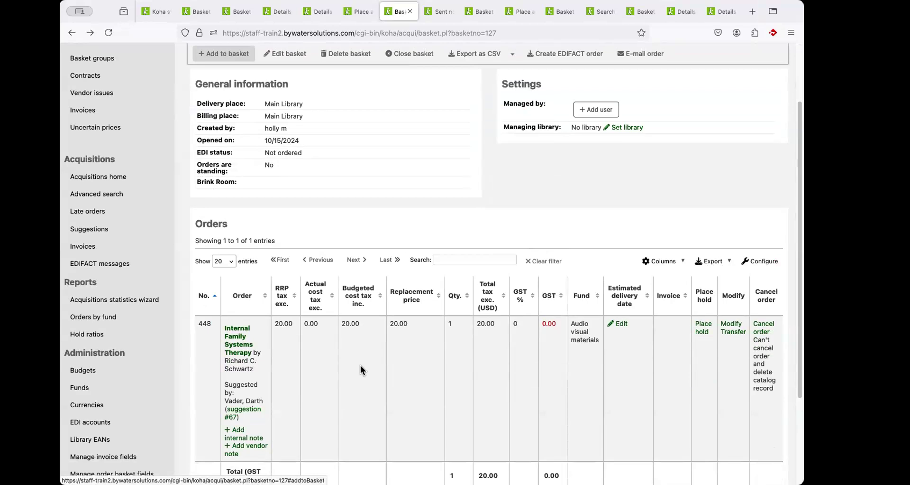
right_click(240, 345)
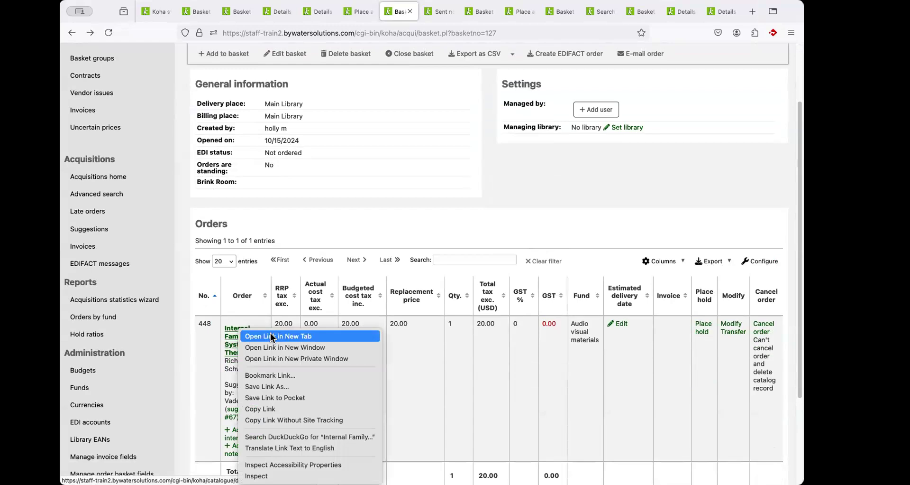
click(430, 343)
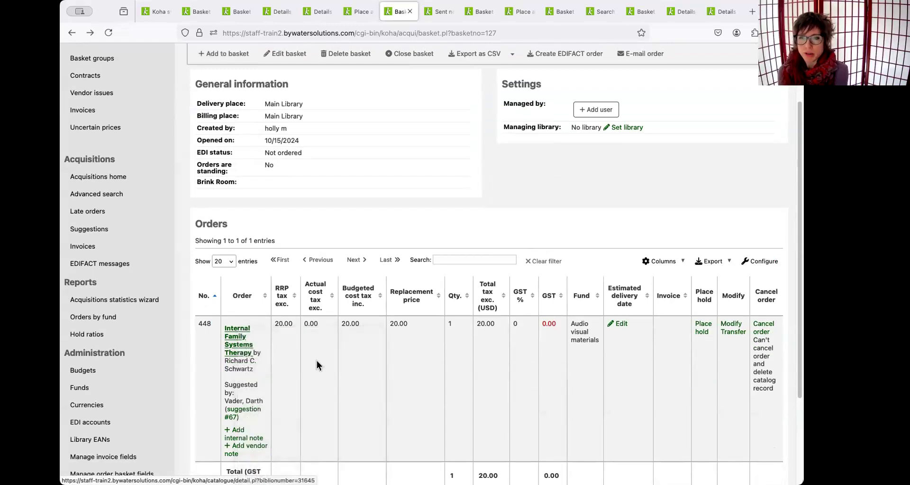
right_click(249, 346)
click(284, 334)
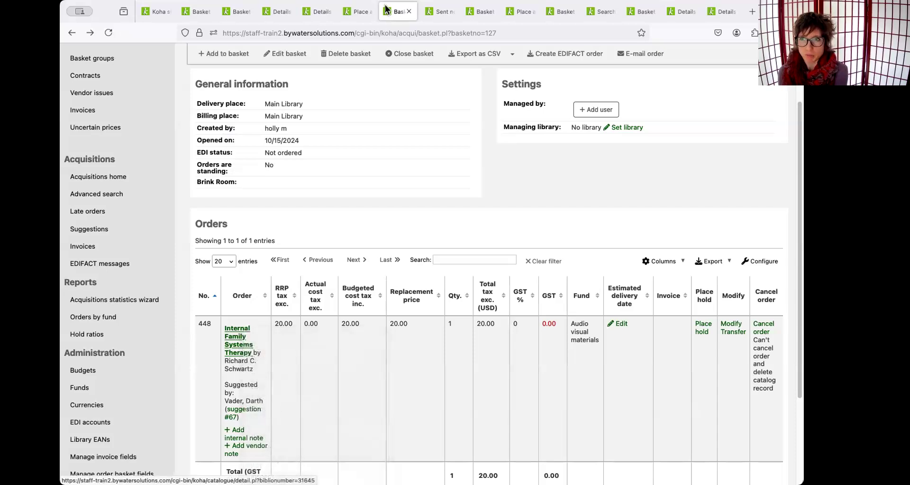
click(441, 13)
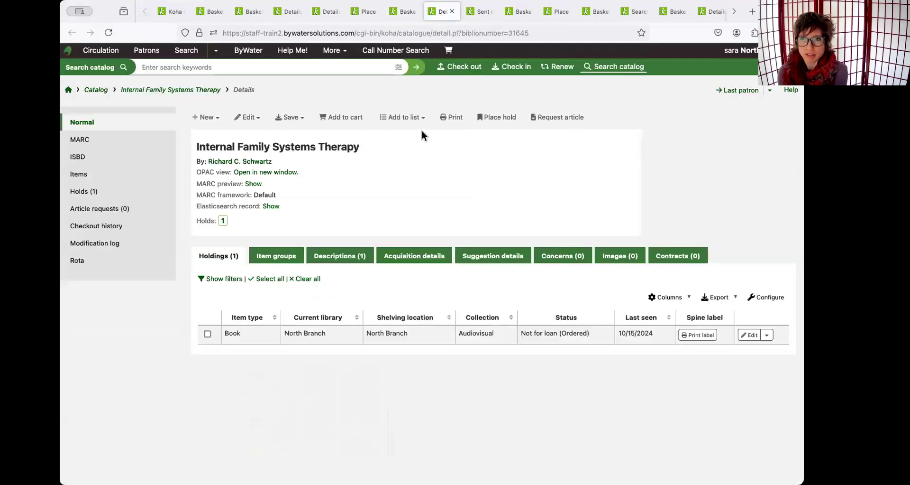
click(257, 119)
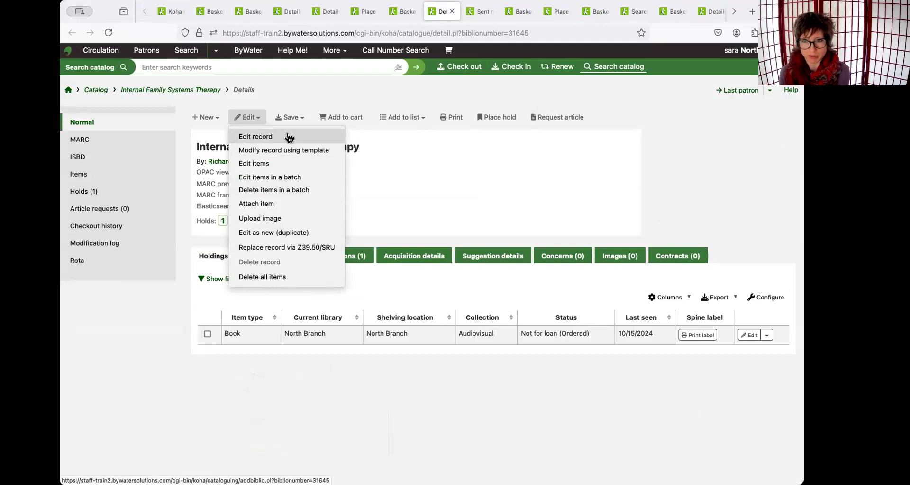
click(156, 349)
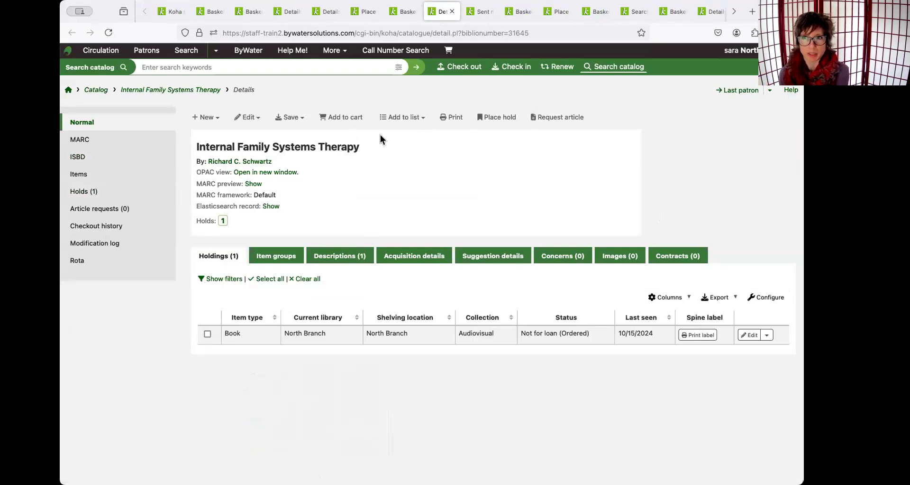
click(403, 12)
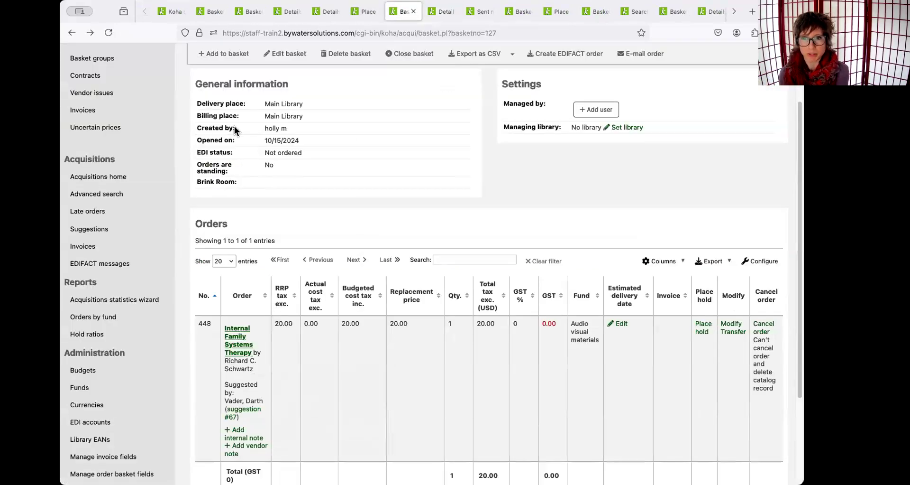
scroll(239, 142, up, 3)
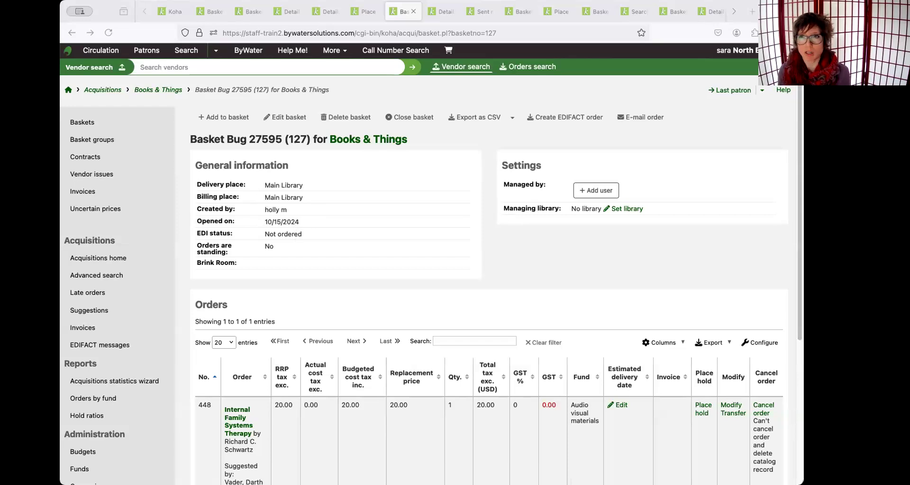
Step: From the catalog record, go to Koha administration and search the system preferences for "marcitem"
click(440, 12)
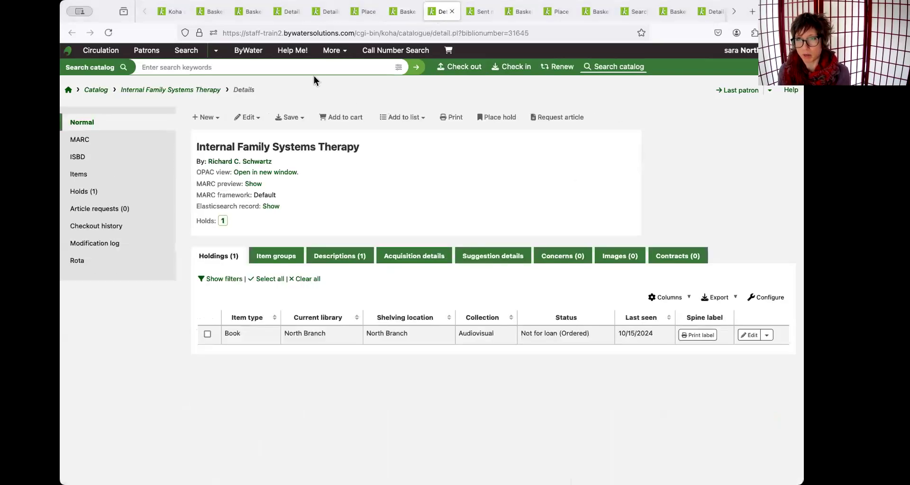
click(335, 50)
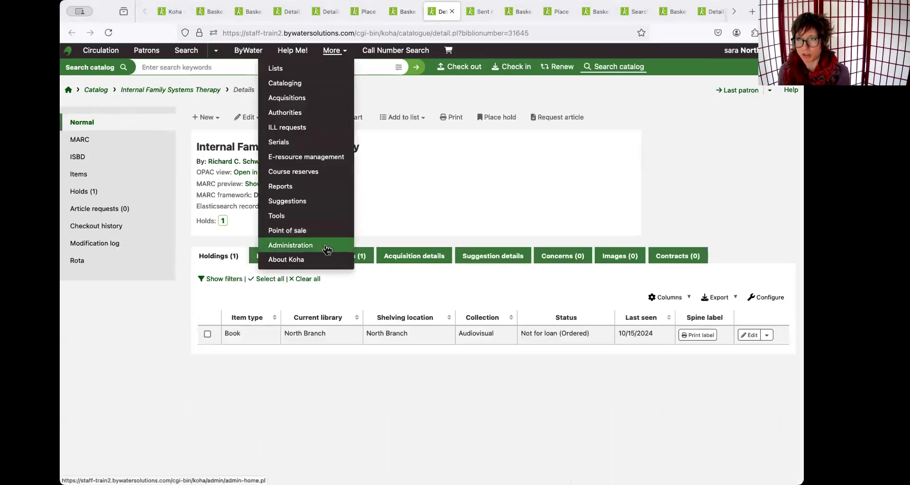
click(304, 244)
text(marcitem)
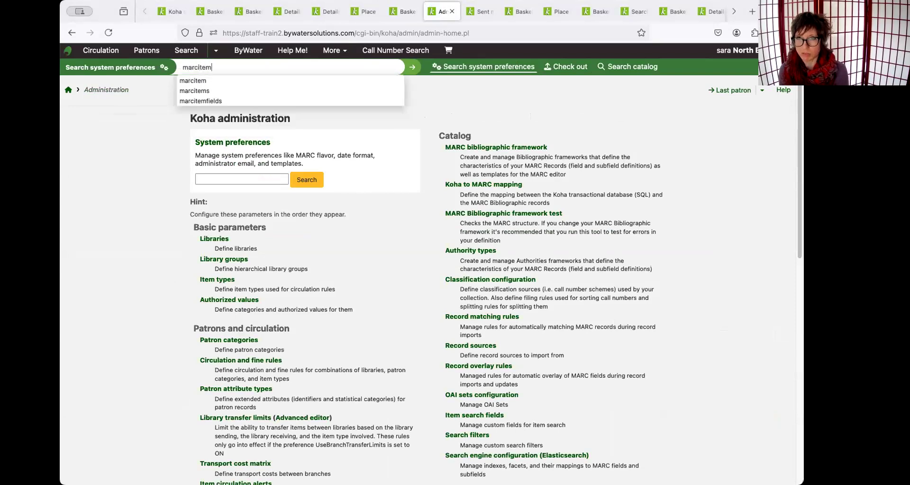
key(Return)
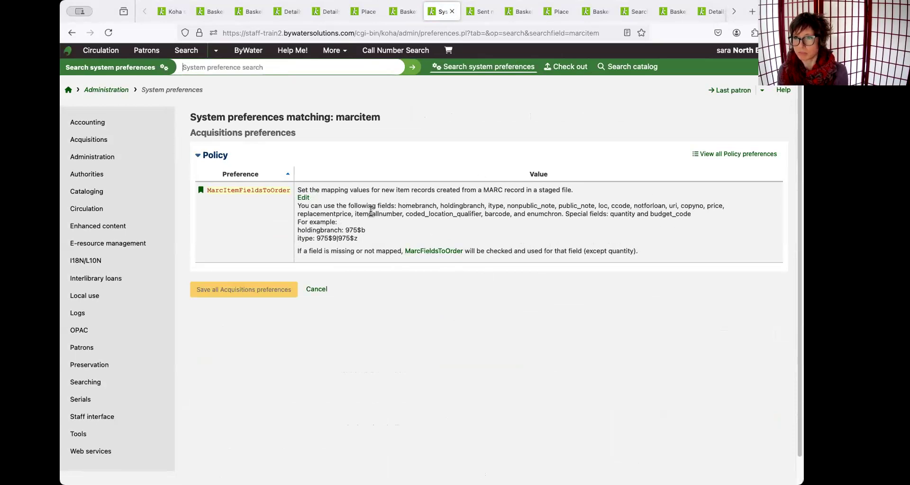
Step: Examine the enumchron field in the MarcItemFieldsToOrder description, expand the preference's mapping values, and collapse them again
drag(562, 214, 526, 215)
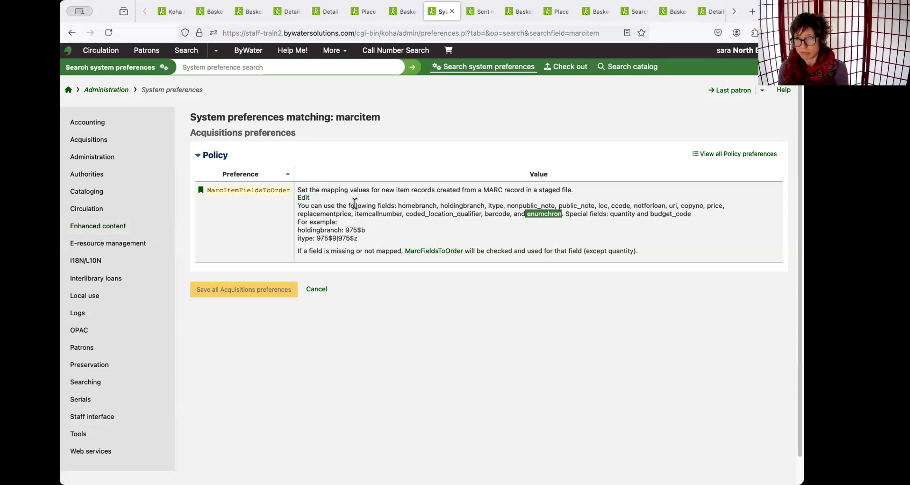
click(334, 208)
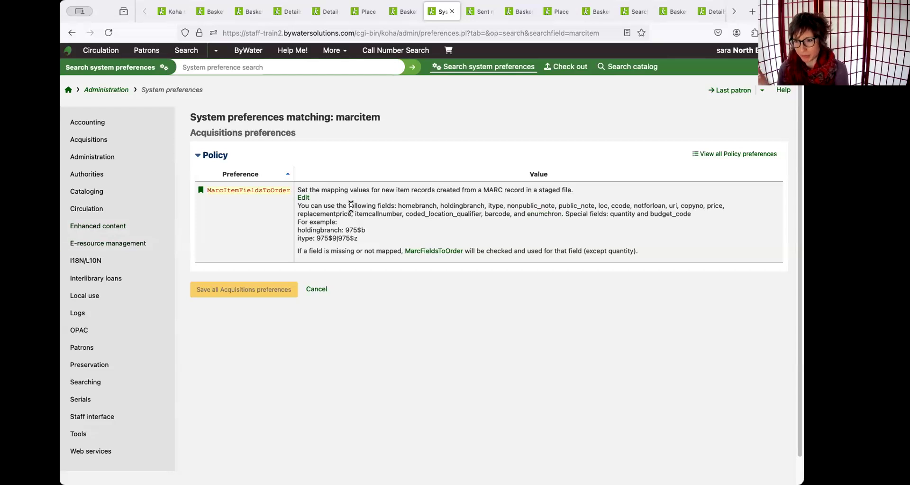
click(303, 198)
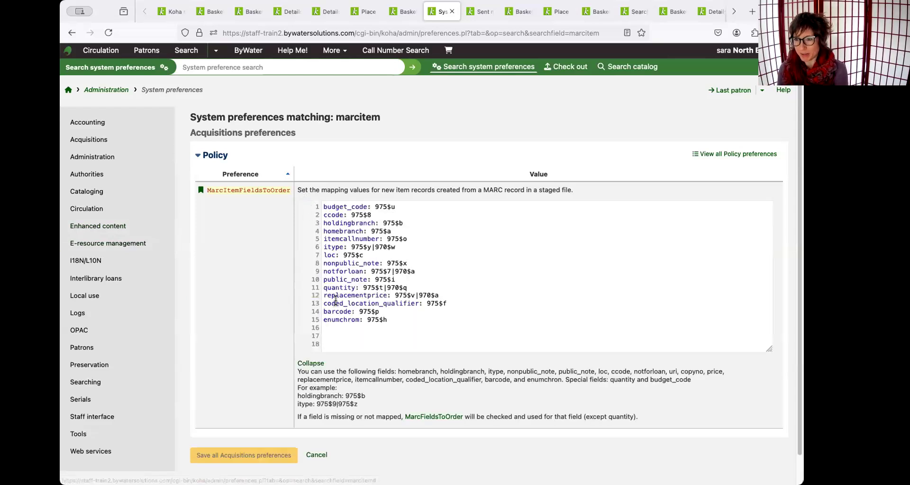
click(311, 362)
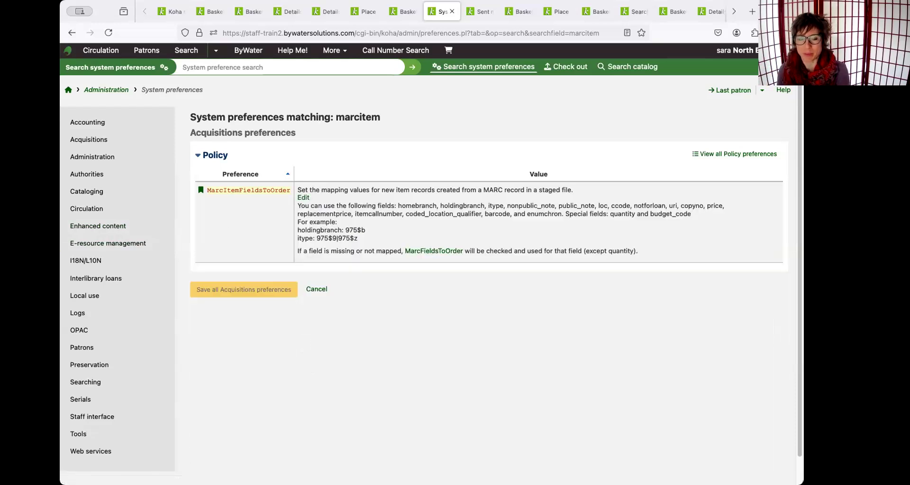
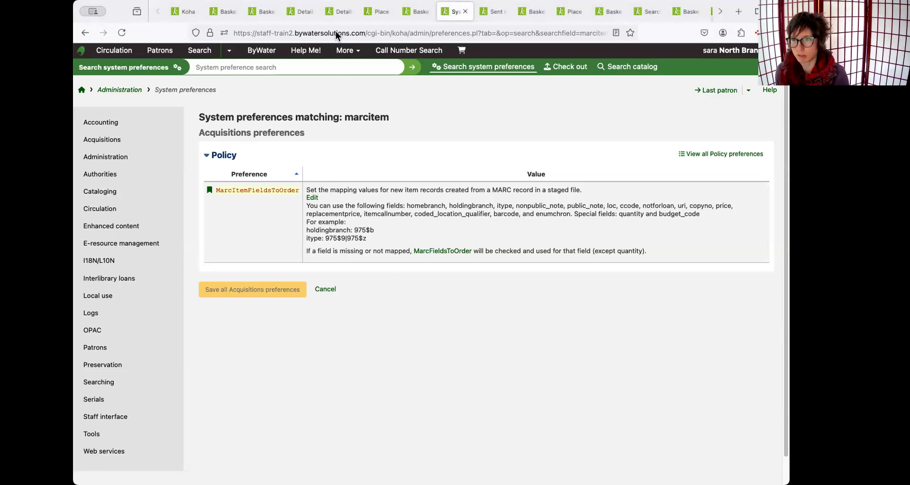
Step: Return to basket Bug 27595 and open the invoices of its vendor, Books & Things
click(417, 12)
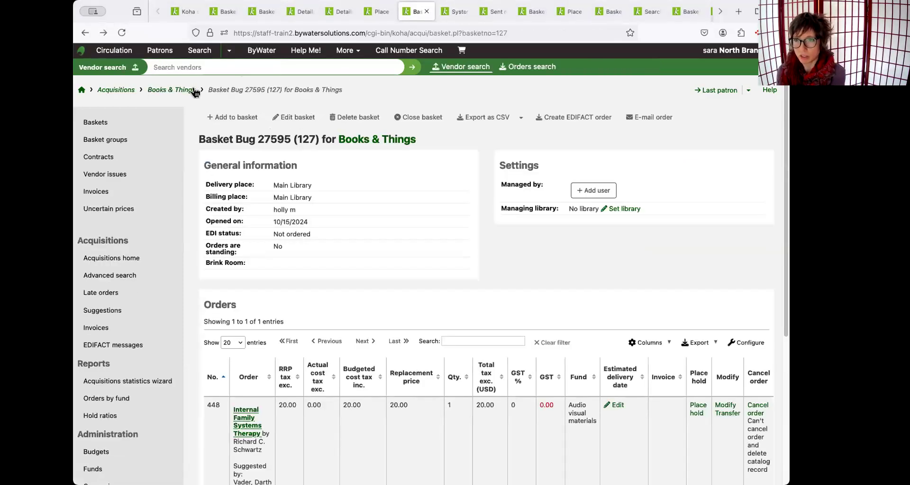
click(160, 89)
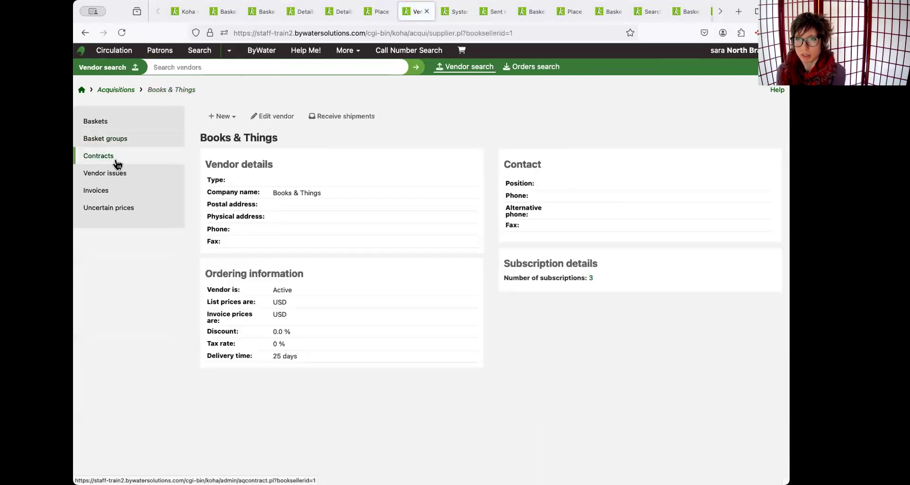
click(105, 191)
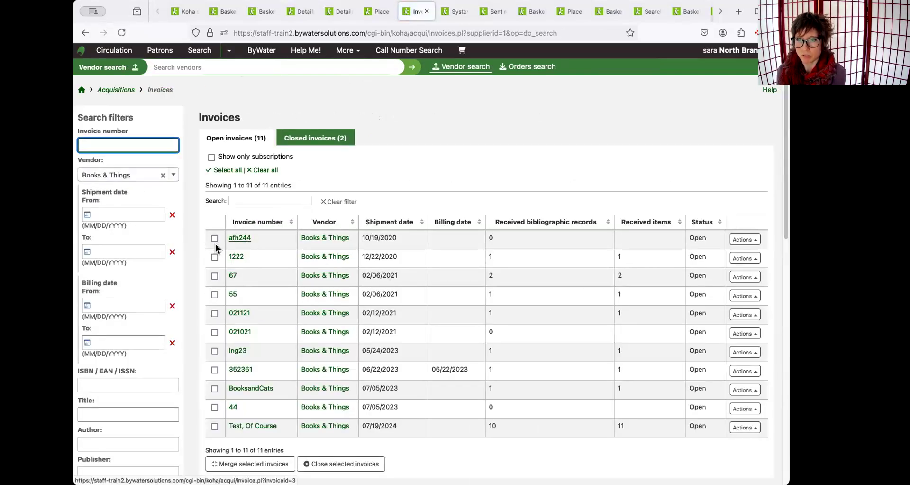
click(214, 239)
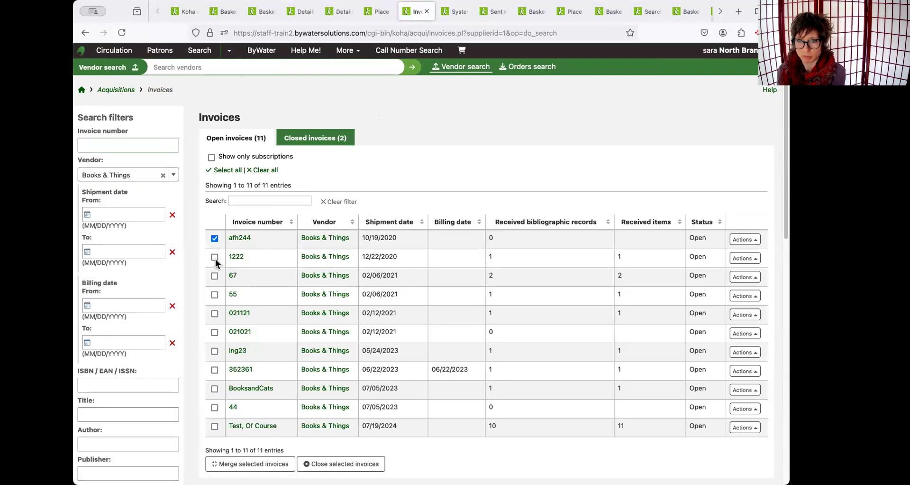
click(214, 257)
click(214, 276)
click(215, 238)
click(214, 257)
click(215, 276)
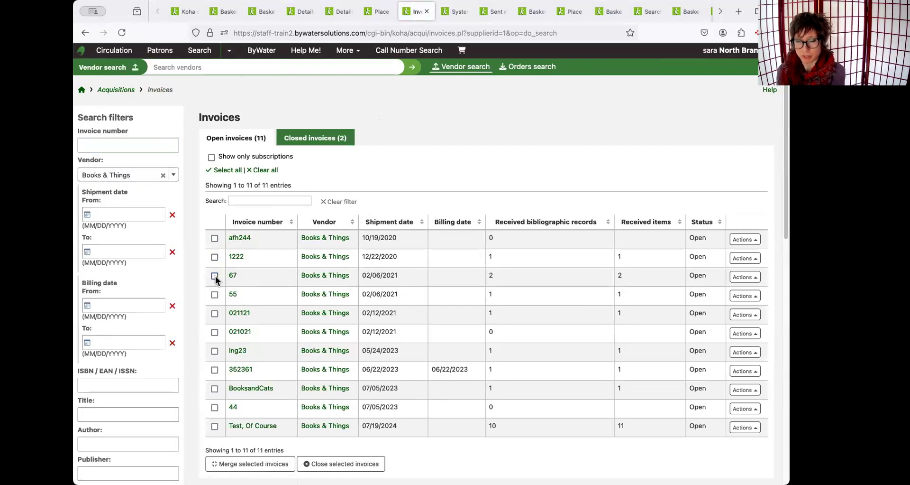
Step: Try to close invoices 67 and 1222 together, then return to the invoice list and clear both selections
click(215, 276)
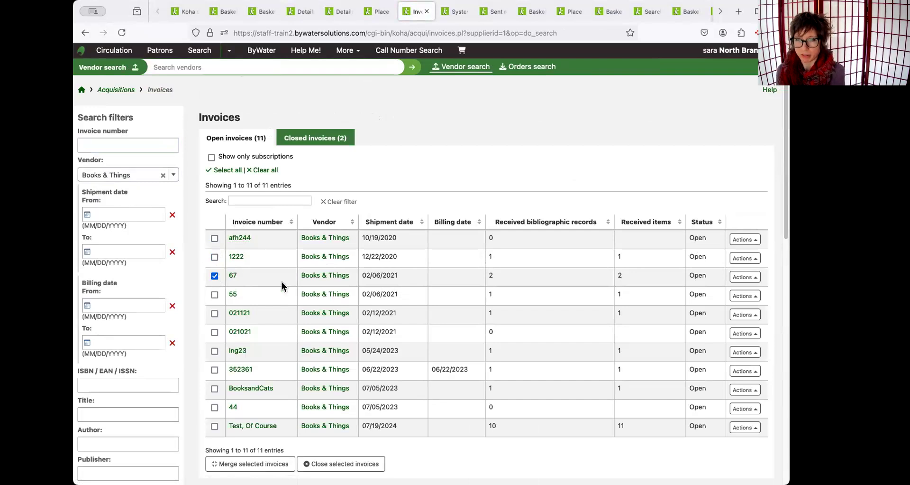
click(215, 257)
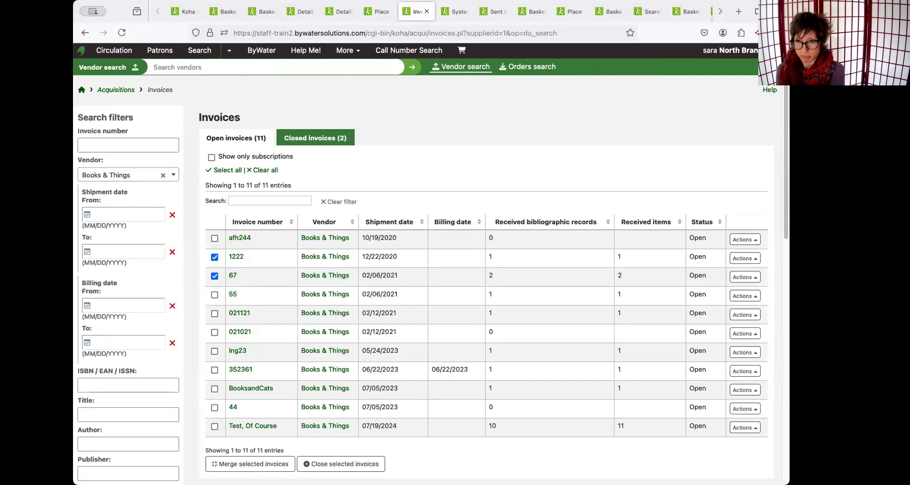
click(341, 464)
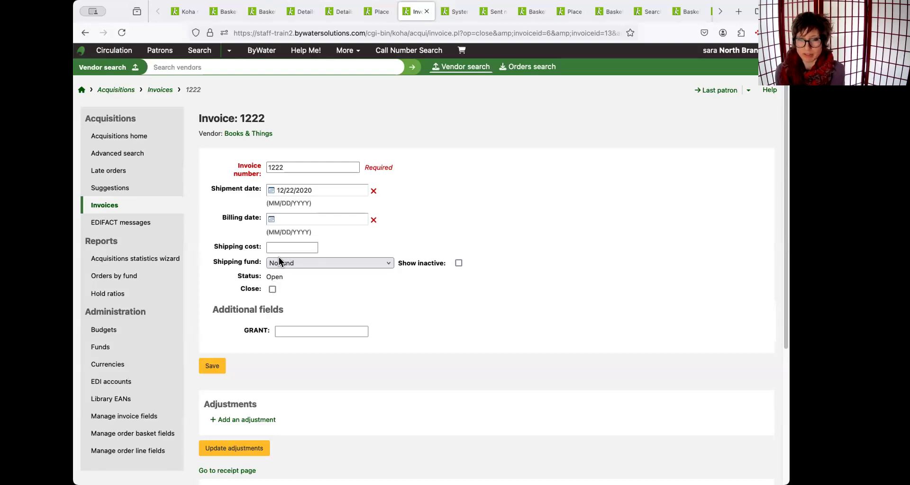
scroll(294, 368, down, 1)
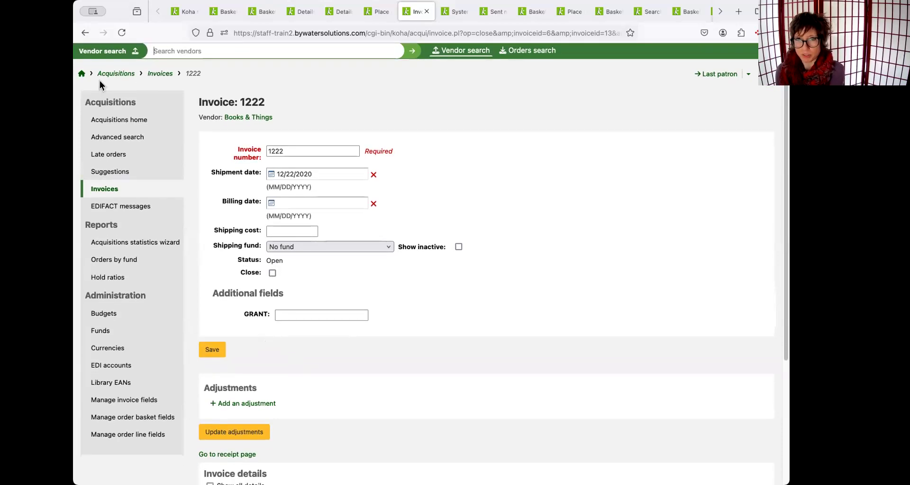
click(79, 34)
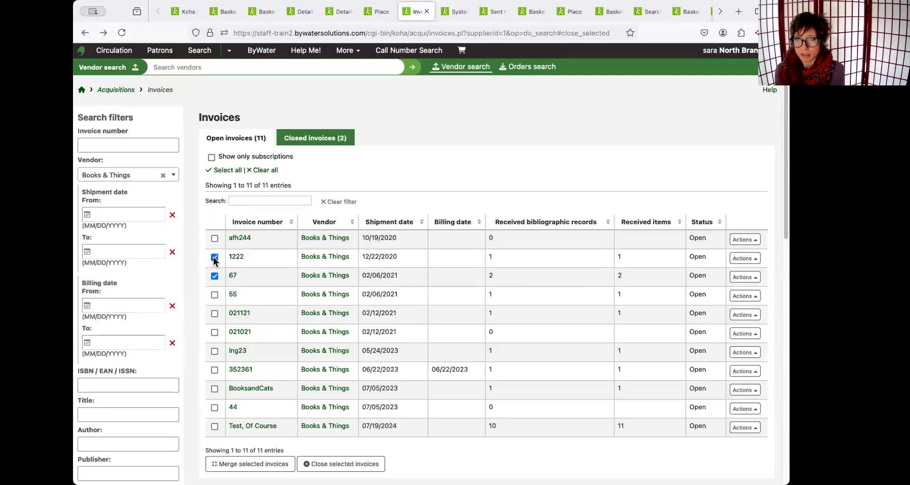
click(215, 276)
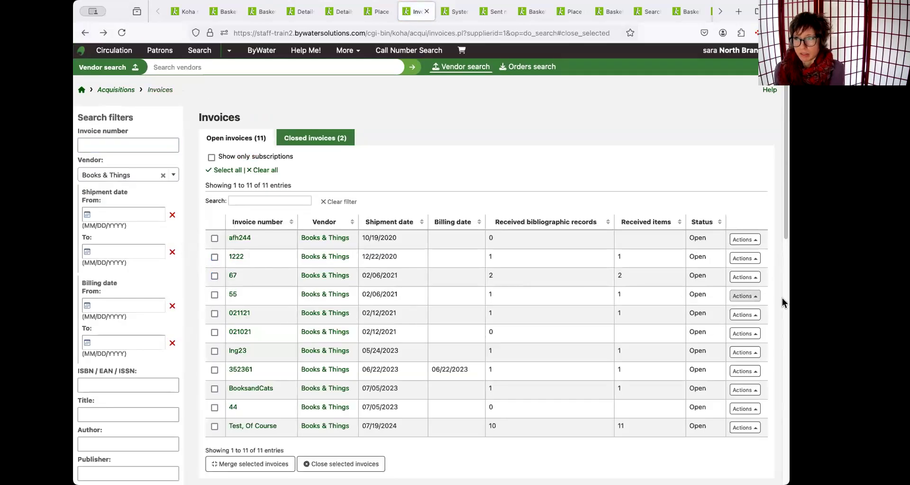
Step: Look at the actions offered for invoice 67 without applying any of them
click(744, 276)
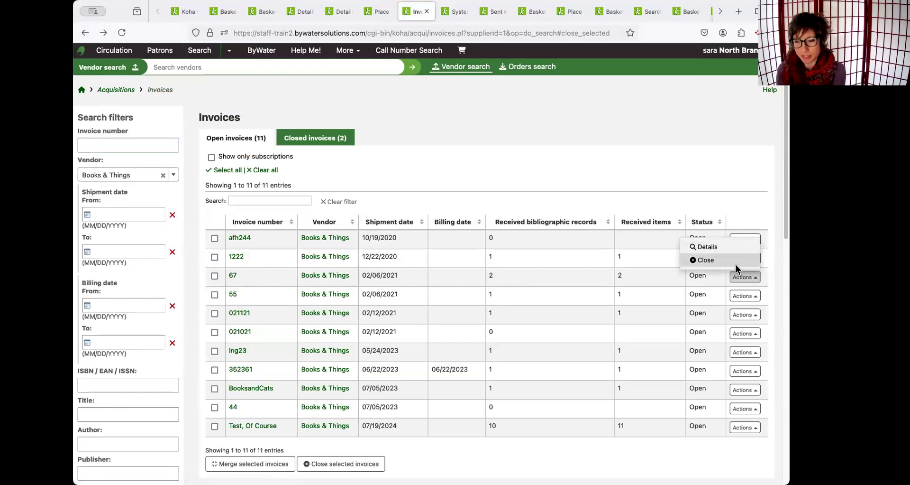
click(591, 119)
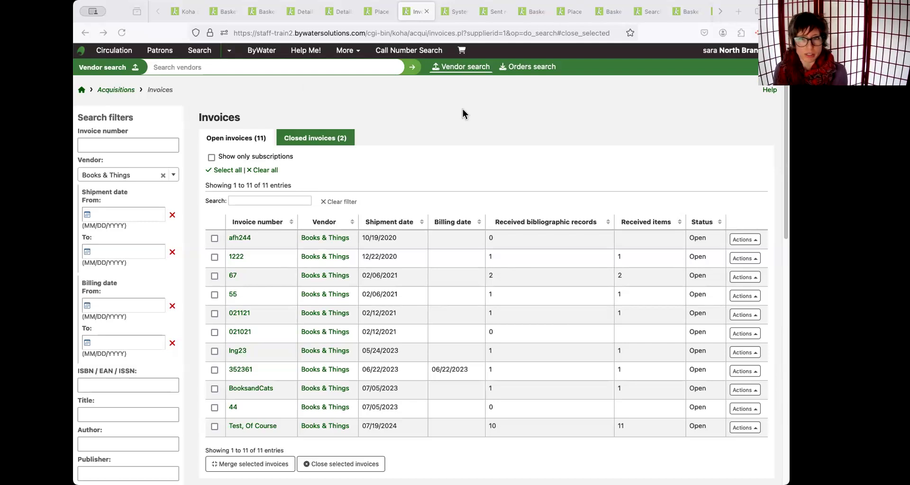
Step: Go to Suggestions management and select the pending suggestions John Adams and A psalm for the wild built
click(355, 53)
click(340, 199)
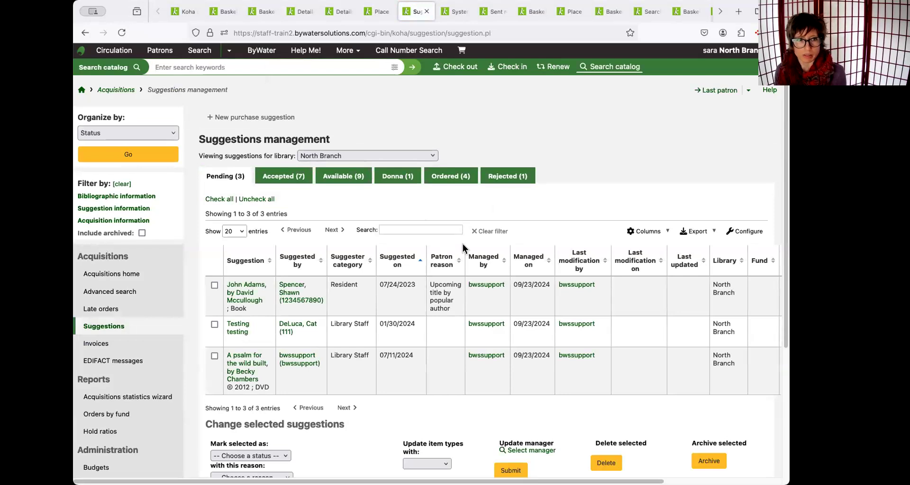
scroll(418, 307, down, 1)
scroll(417, 307, down, 2)
click(214, 212)
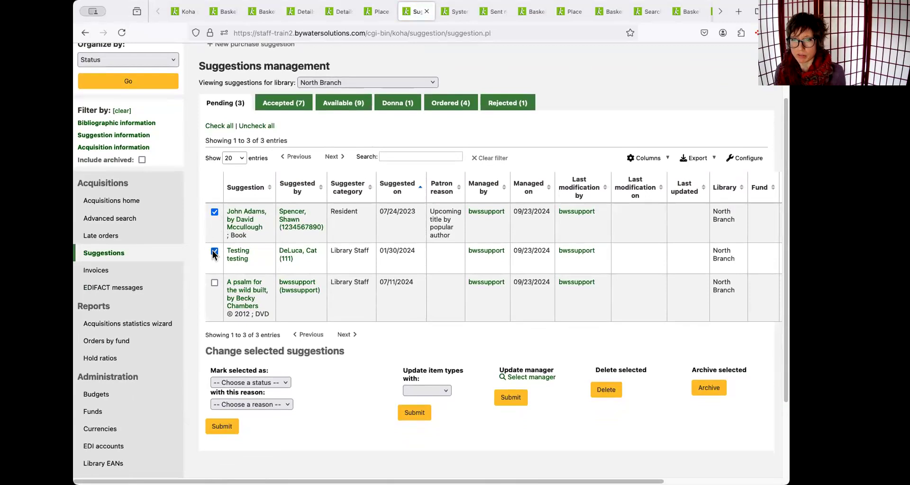
click(215, 282)
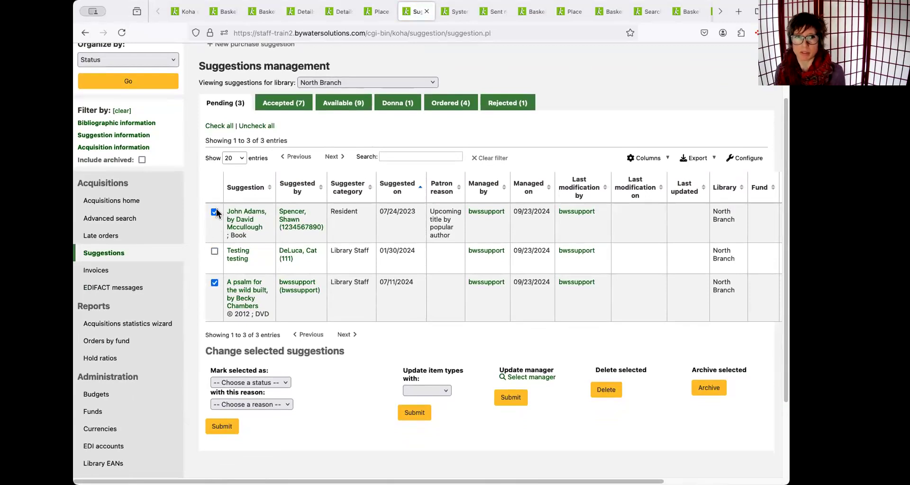
click(528, 377)
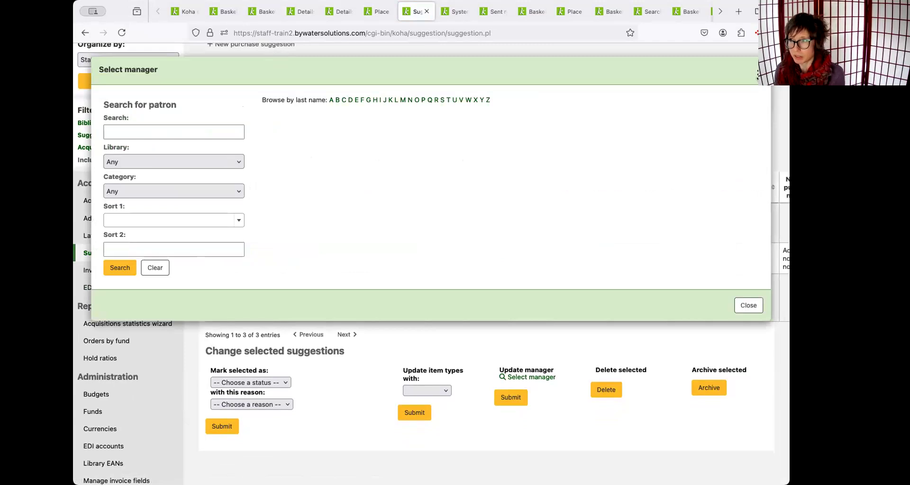
key(Escape)
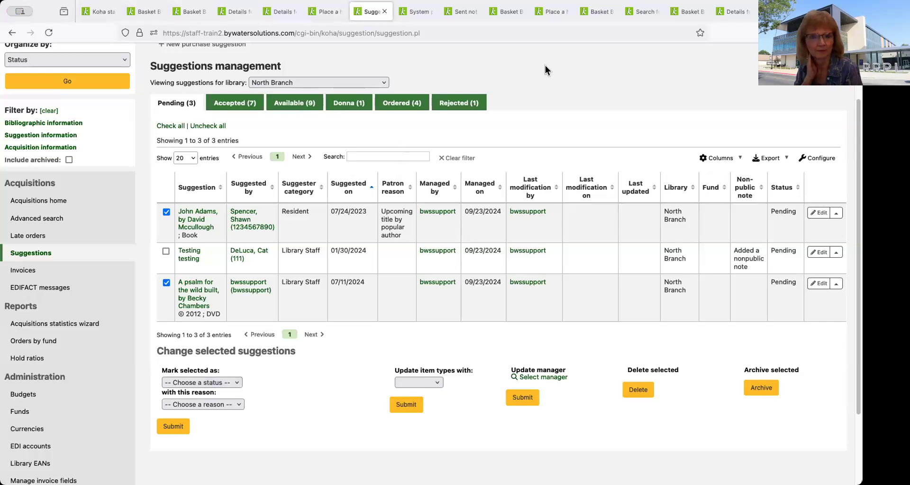
triple_click(568, 65)
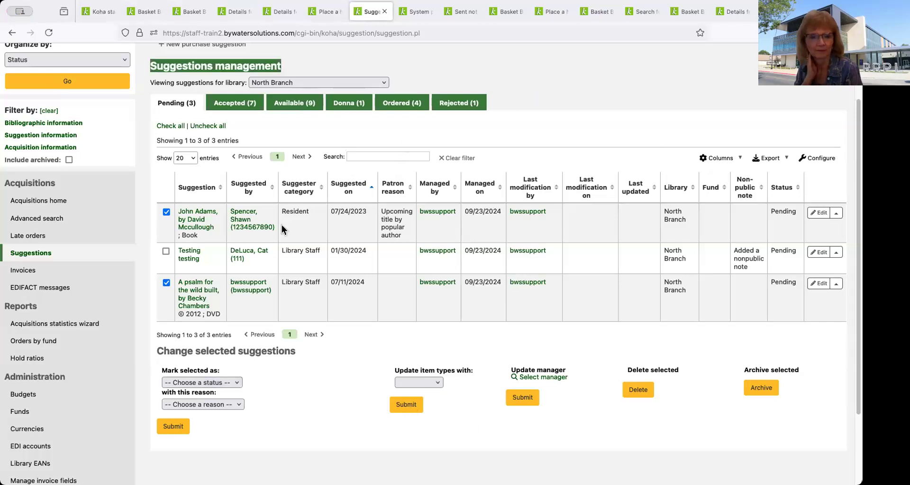
Step: Search for the manager by first name, choose the first matching patron, and apply the manager update to the selected suggestions
click(537, 377)
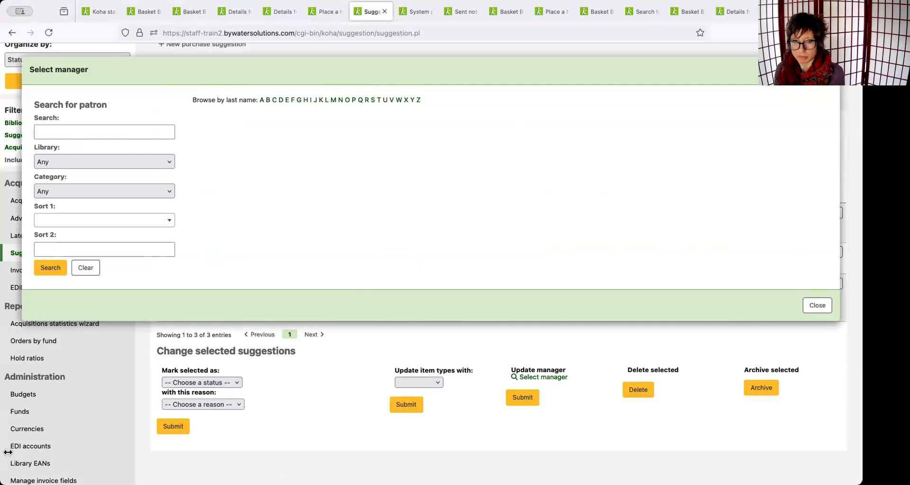
click(126, 132)
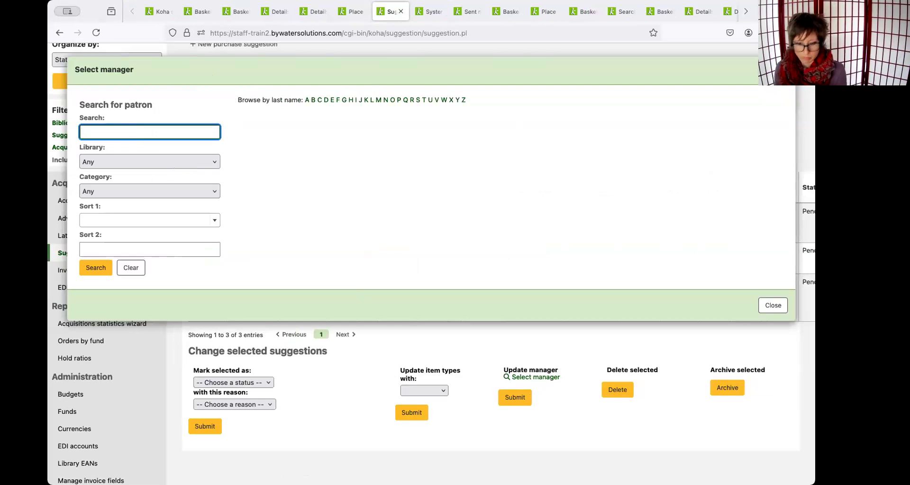
text(holly)
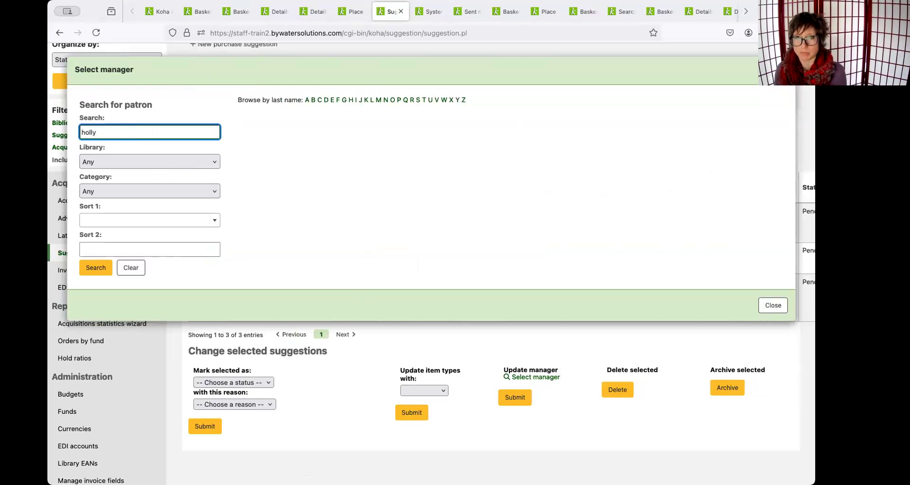
click(95, 267)
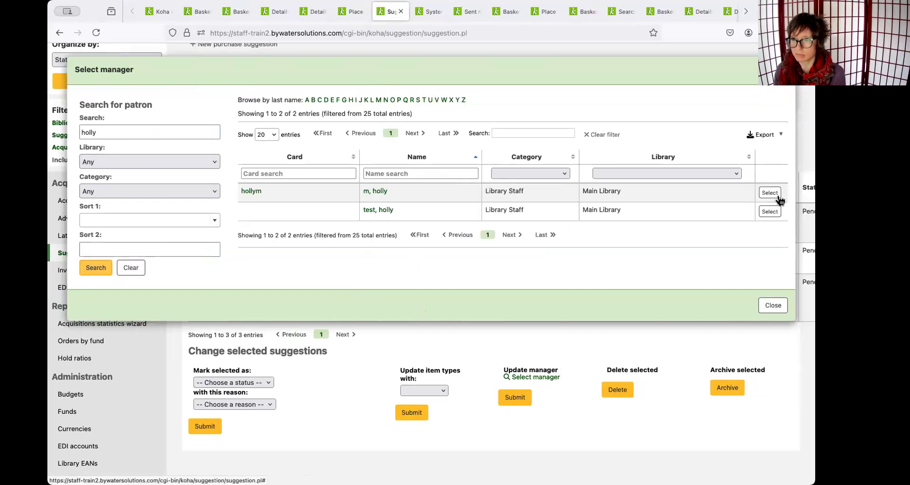
click(770, 193)
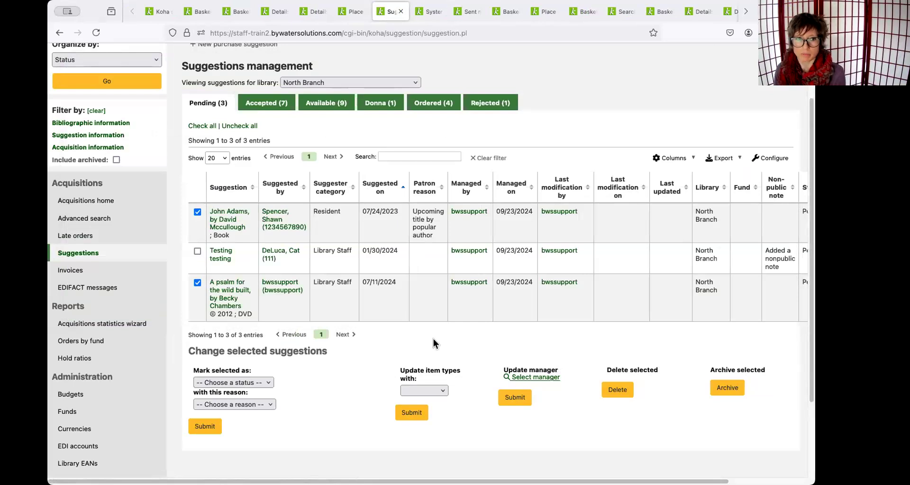
click(521, 401)
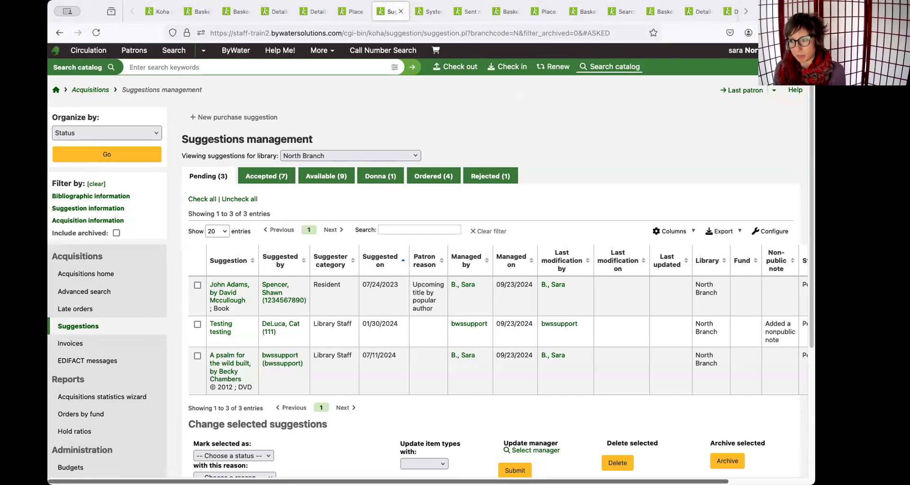
scroll(427, 285, right, 3)
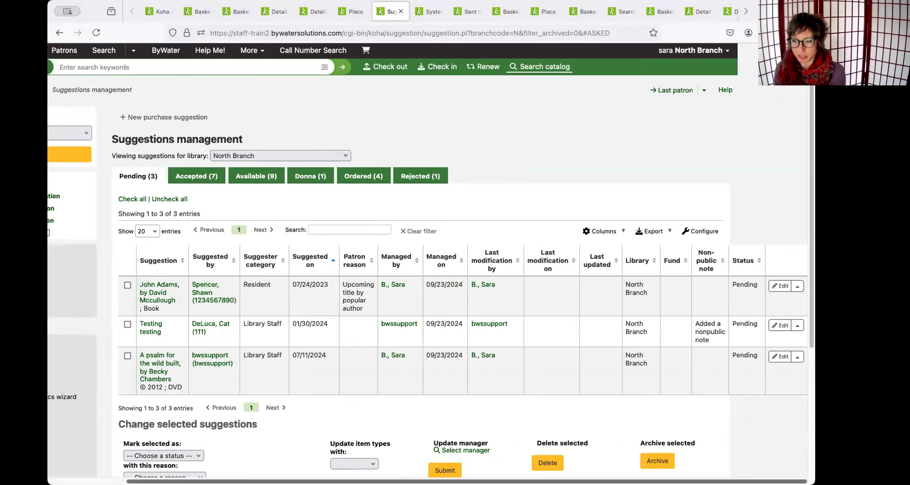
scroll(427, 285, left, 3)
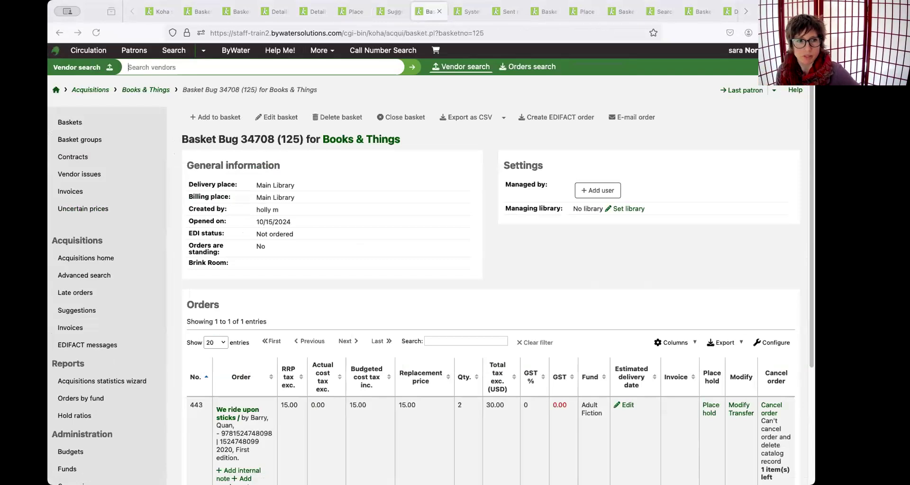
Step: Close basket Bug 34708 for Books & Things
scroll(408, 126, down, 1)
scroll(408, 126, down, 1)
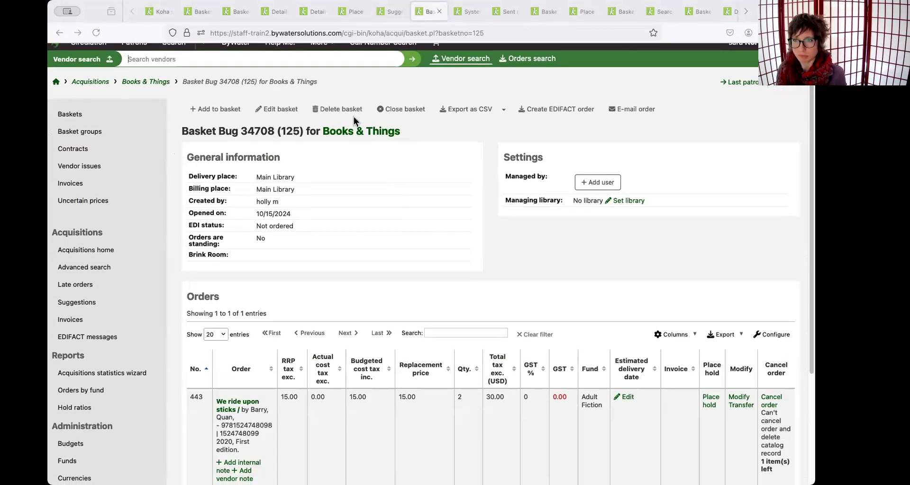
click(409, 110)
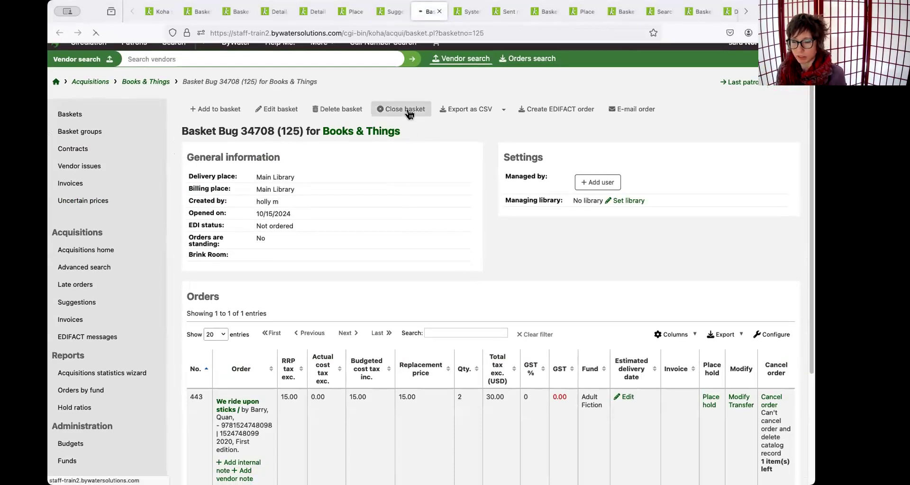
Step: Receive a new shipment from Books & Things with the vendor invoice "sample"
click(345, 116)
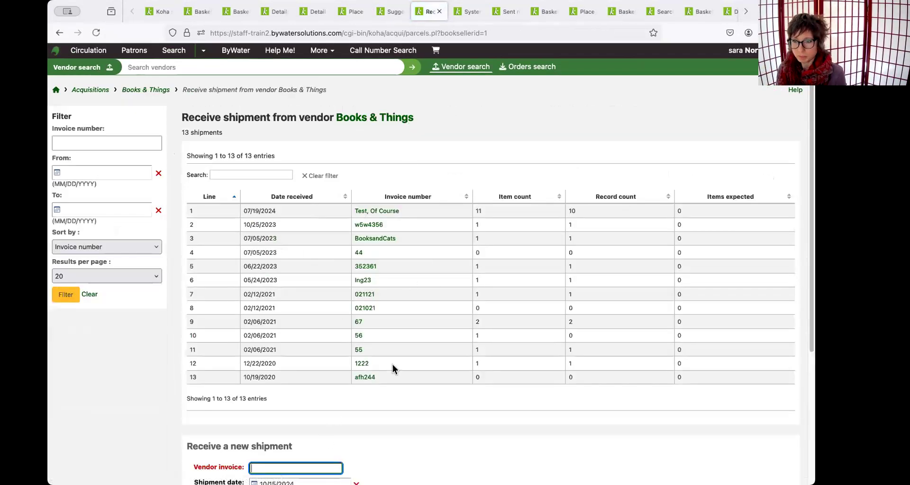
scroll(337, 422, down, 1)
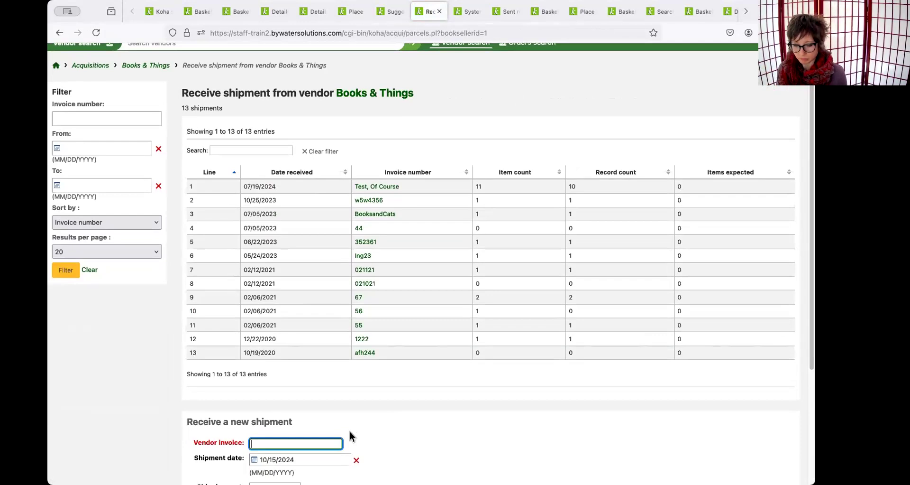
text(sample)
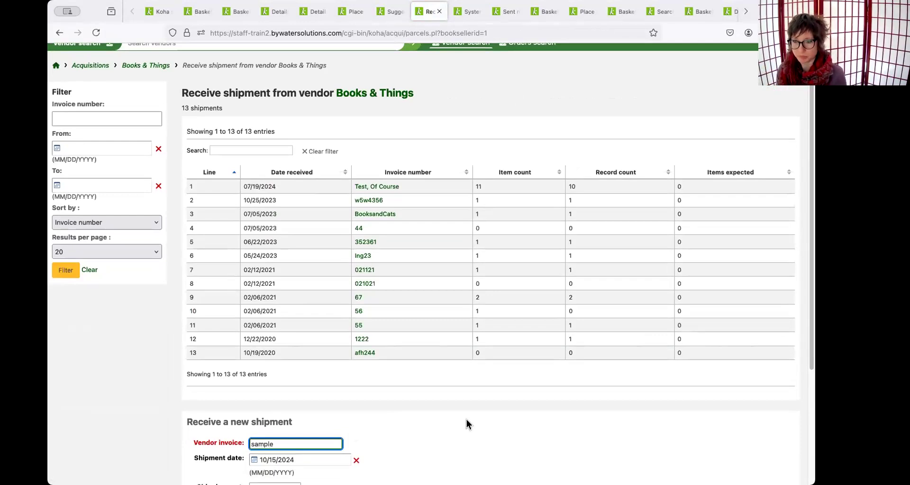
scroll(468, 423, down, 5)
click(203, 423)
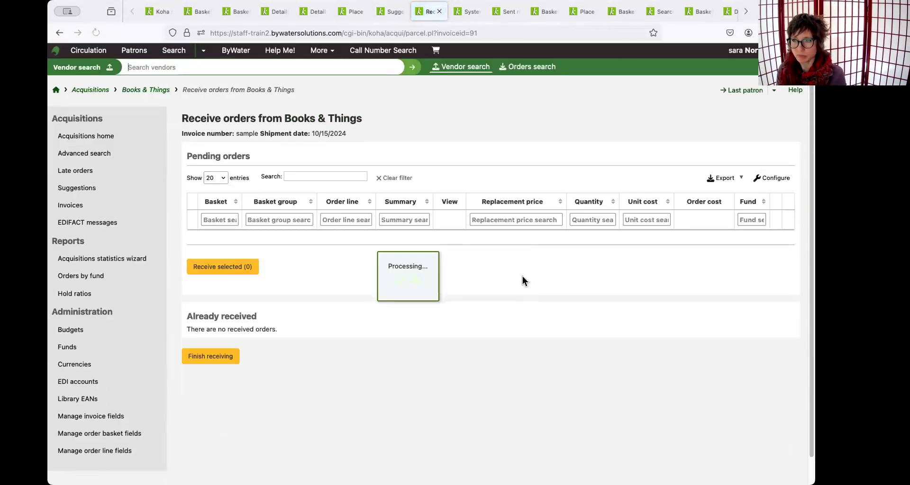
Step: View the catalog record of We ride upon sticks from the pending orders, then return to the receiving page
scroll(395, 274, down, 4)
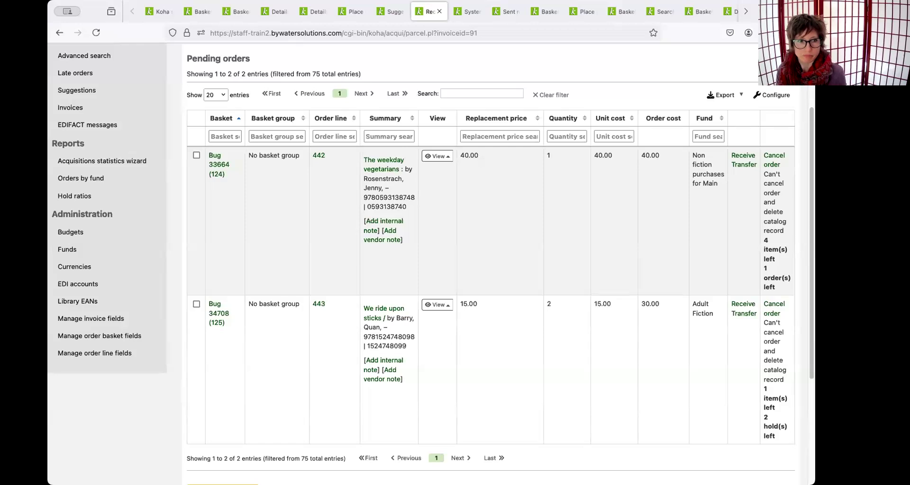
click(370, 309)
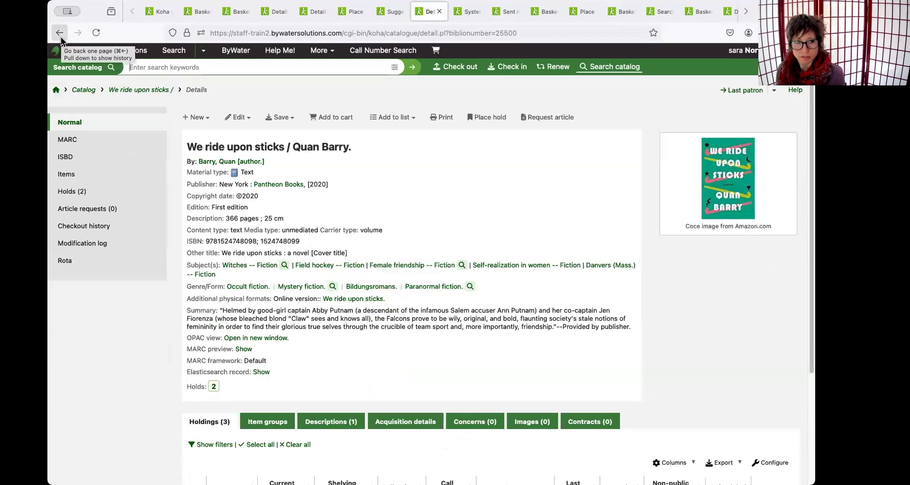
click(61, 37)
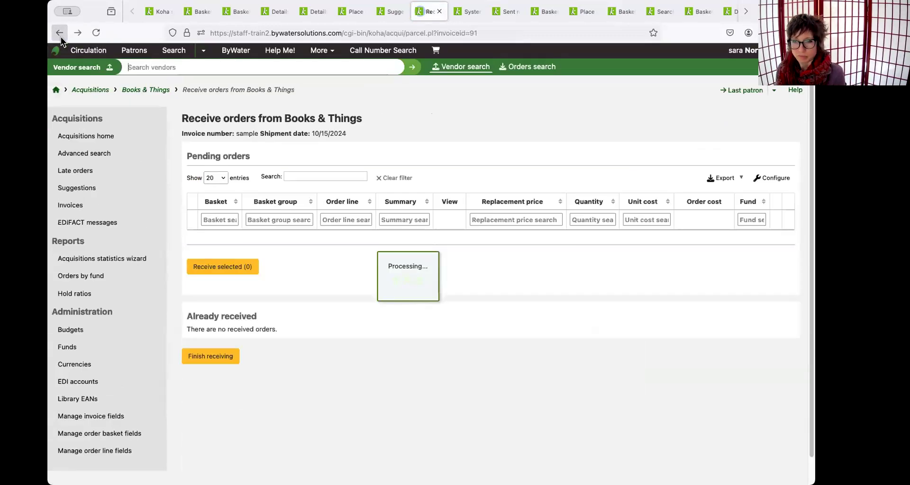
Step: Start receiving order 443, We ride upon sticks, and open its Main Library item for editing
scroll(711, 332, down, 2)
click(753, 315)
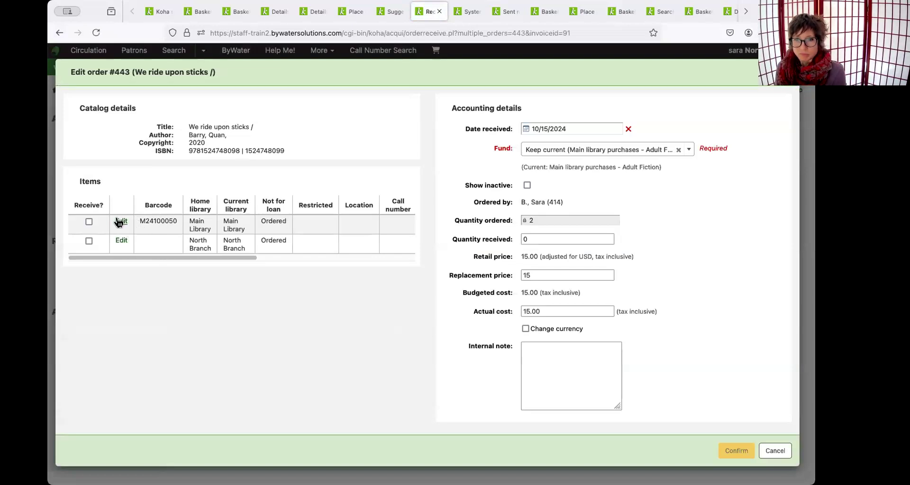
click(120, 221)
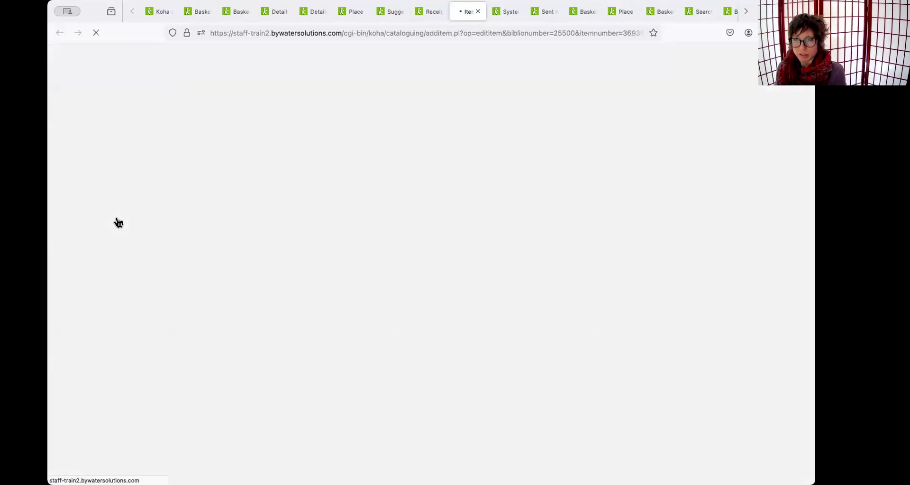